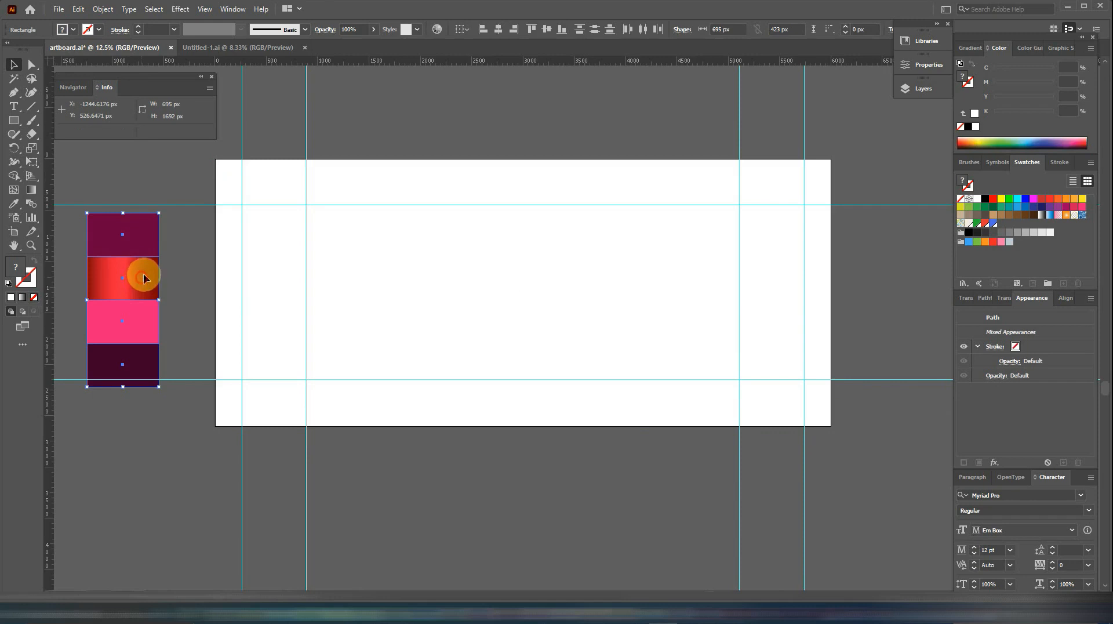
Move the colour swatch stack between the horizontal guides and fill the artboard-sized rectangle with the stack's top maroon colour
left_click_drag(144, 278, 150, 271)
left_click(155, 403)
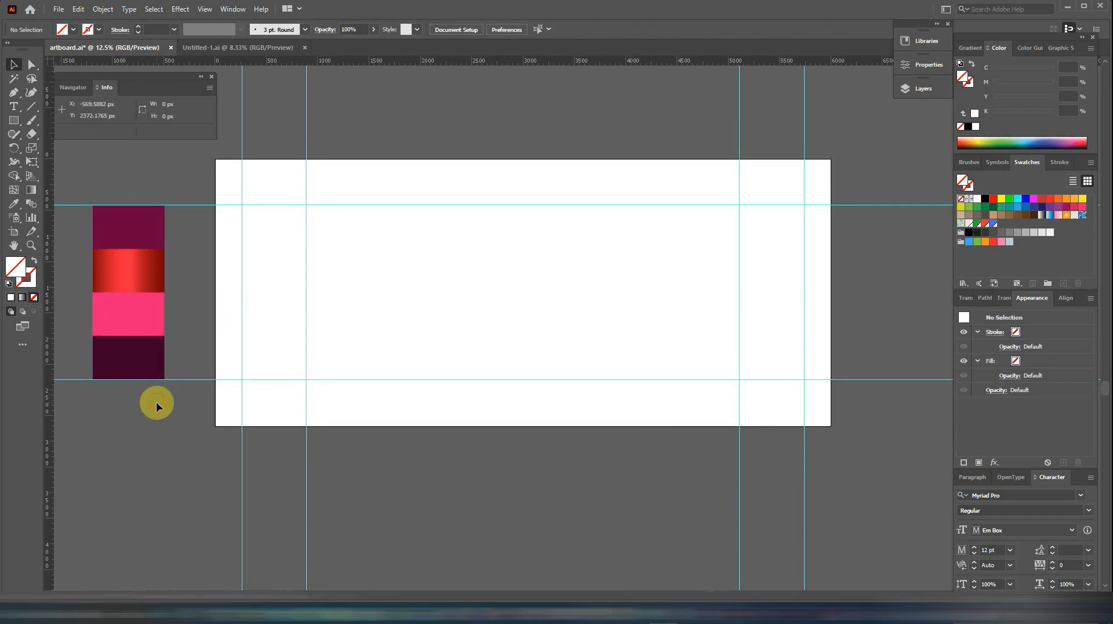
left_click(523, 159)
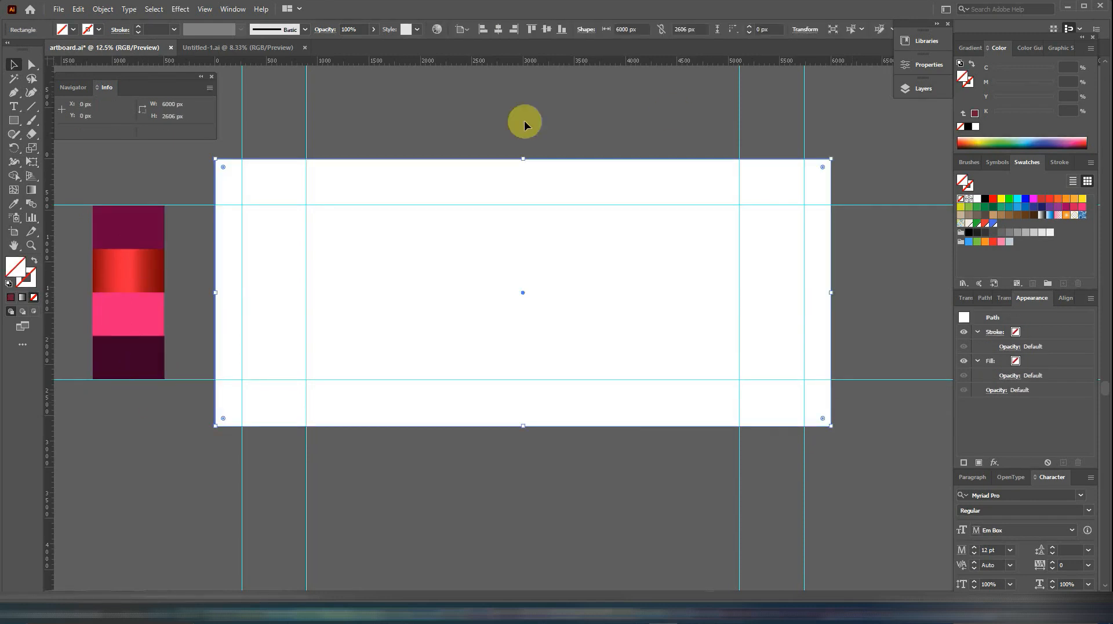
left_click(13, 204)
left_click(150, 233)
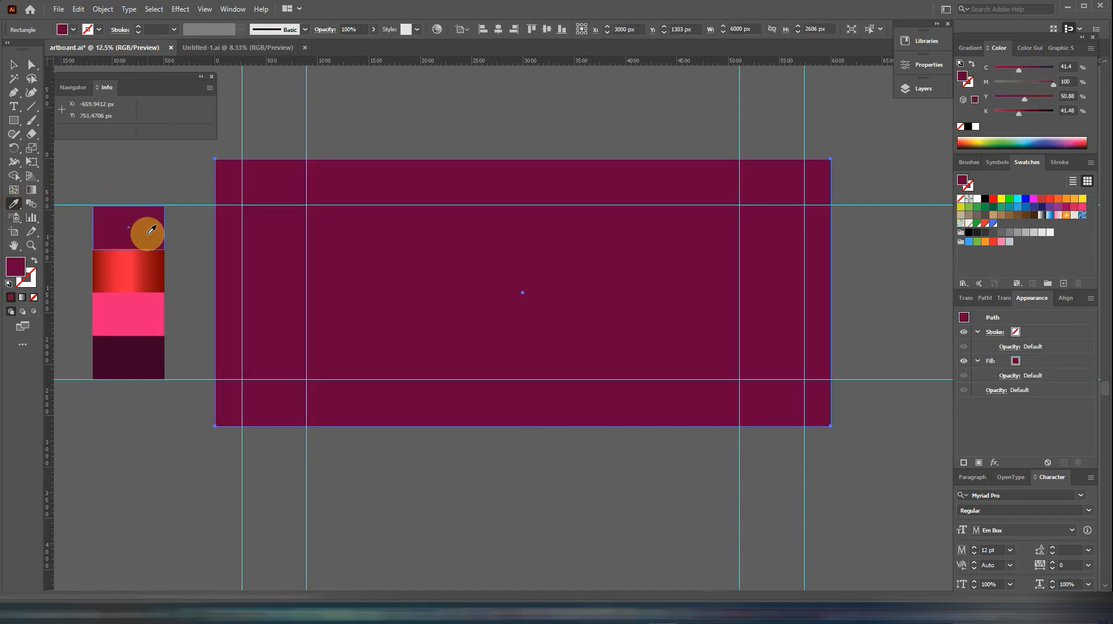
Lock the maroon background rectangle
left_click(102, 9)
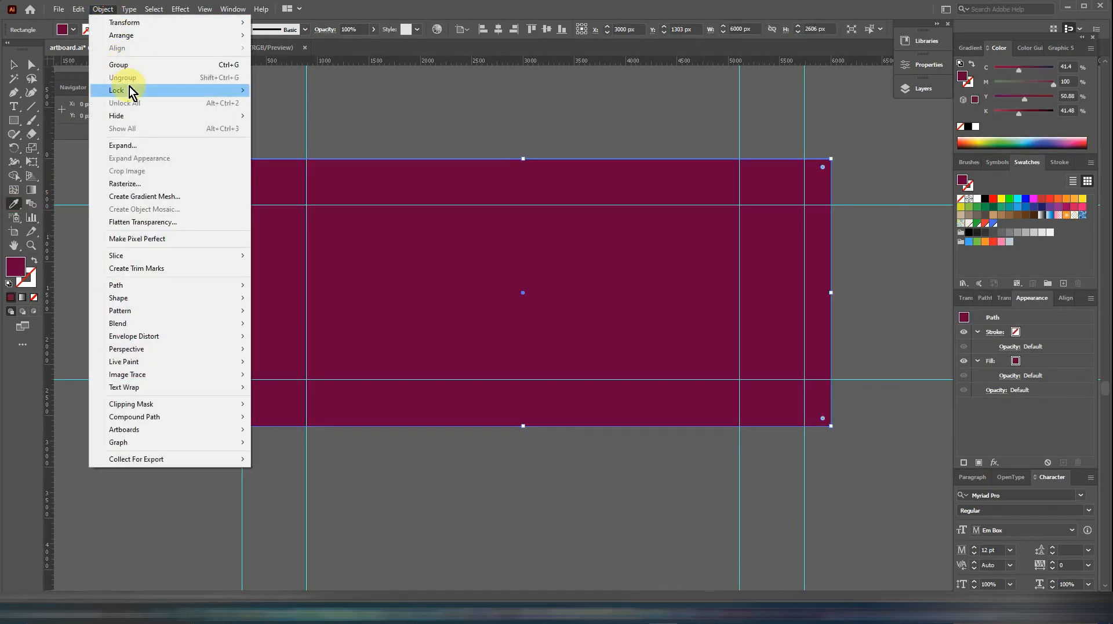
mouse_move(219, 91)
left_click(289, 91)
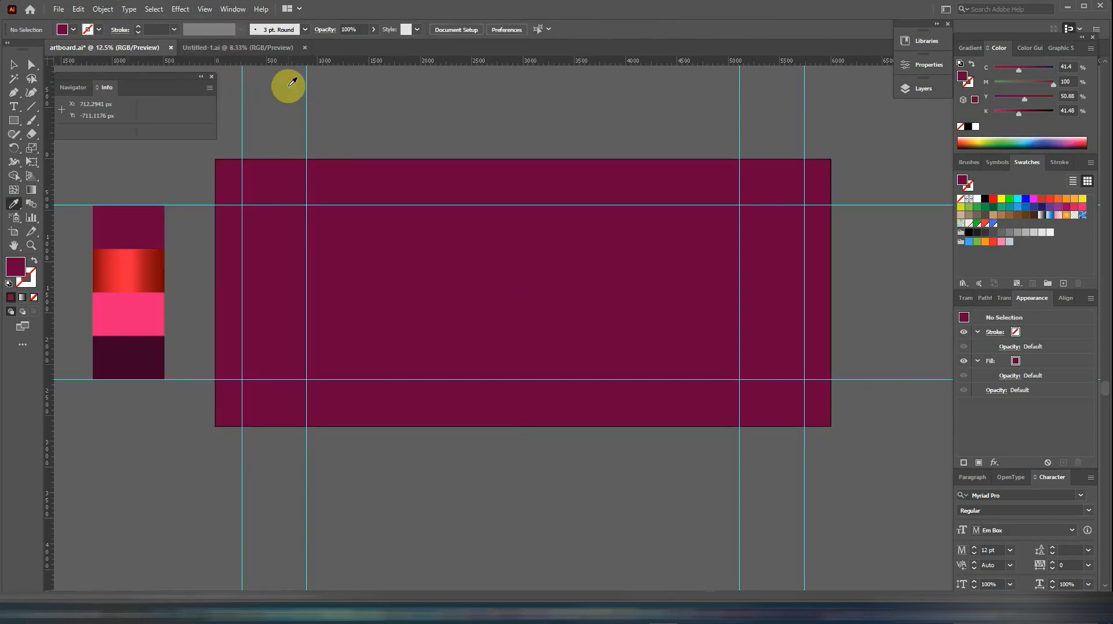
Draw a circle about 1682 px wide between the horizontal guides, against the inner left guide, and fill it with the pink swatch colour
left_click(13, 64)
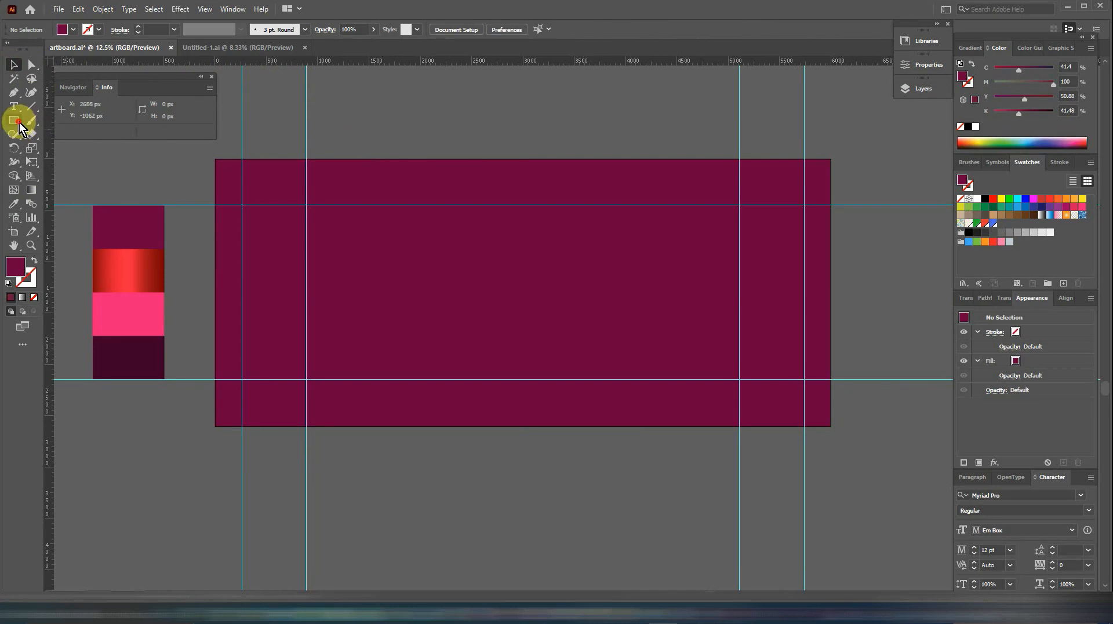
left_click_drag(19, 123, 54, 143)
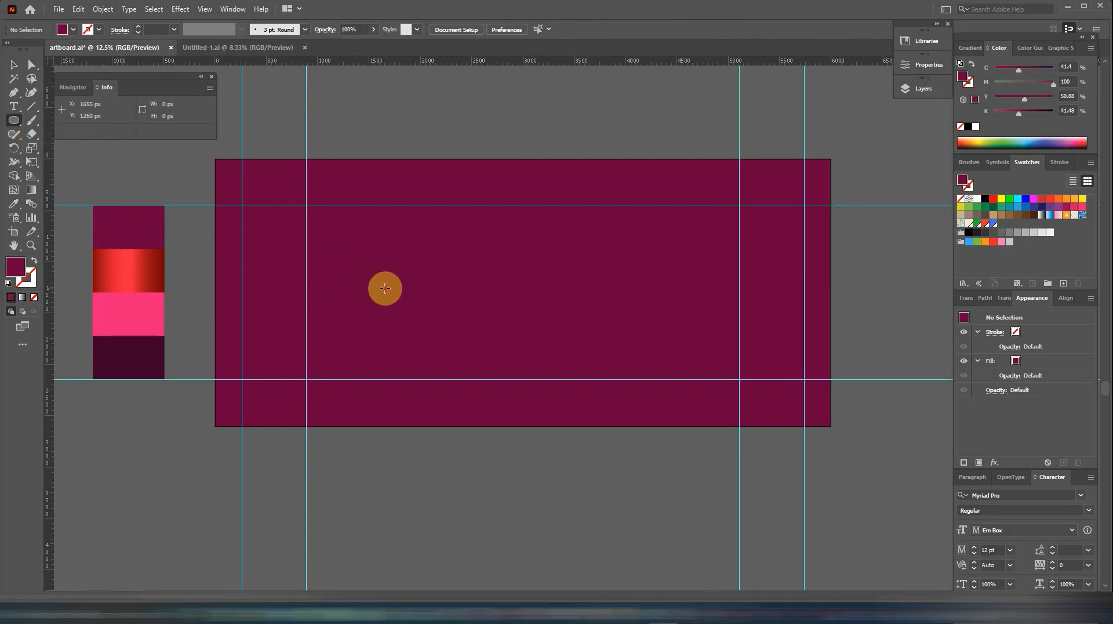
left_click_drag(385, 288, 448, 375)
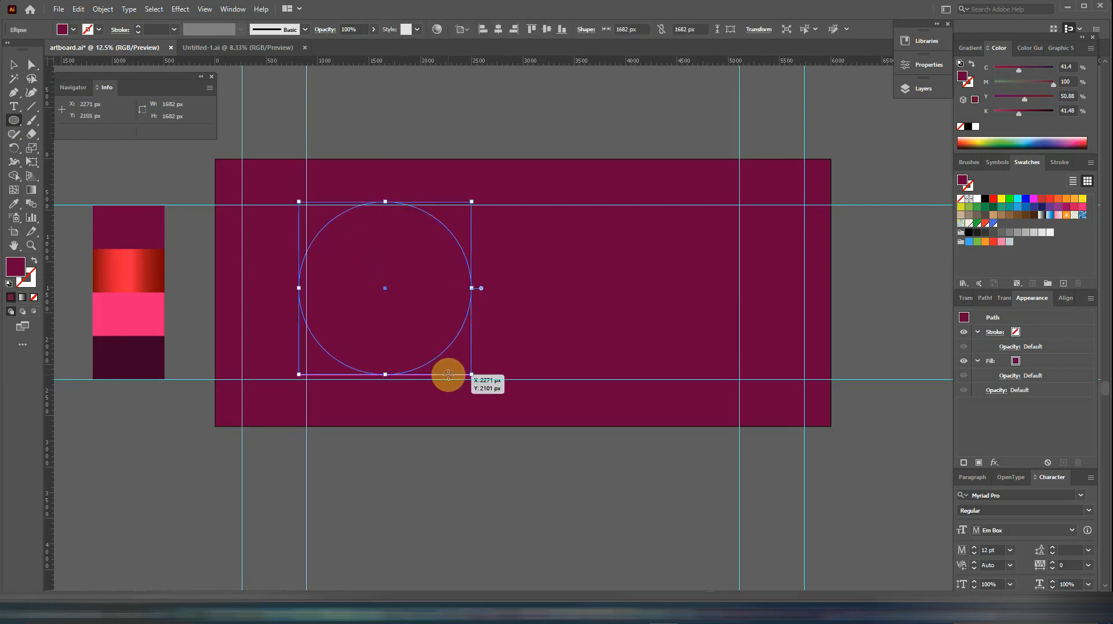
left_click_drag(385, 291, 391, 292)
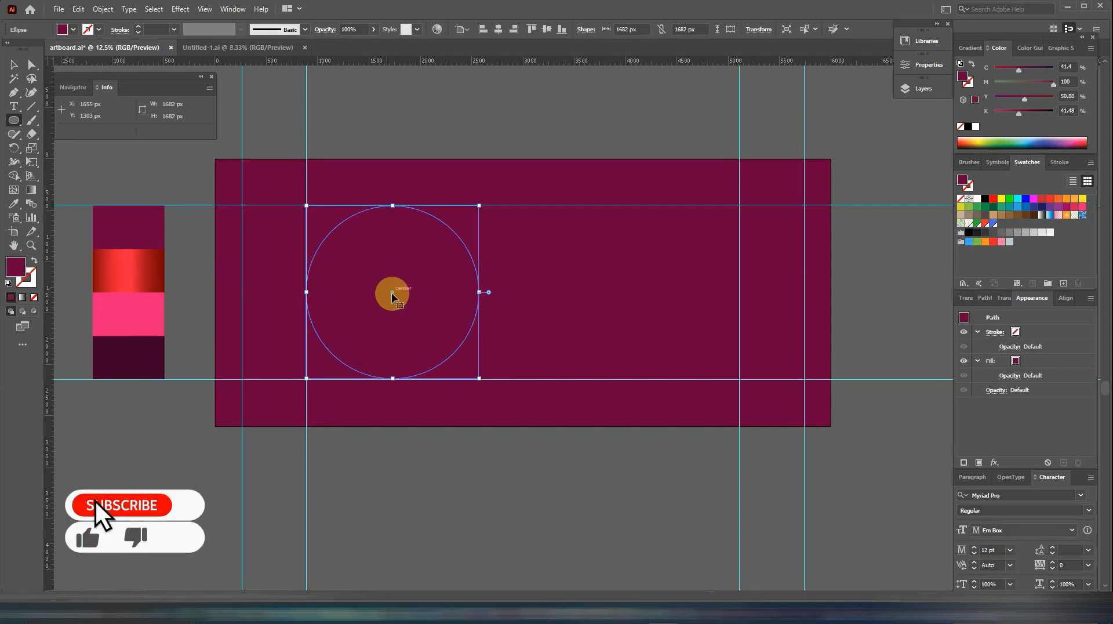
left_click(13, 204)
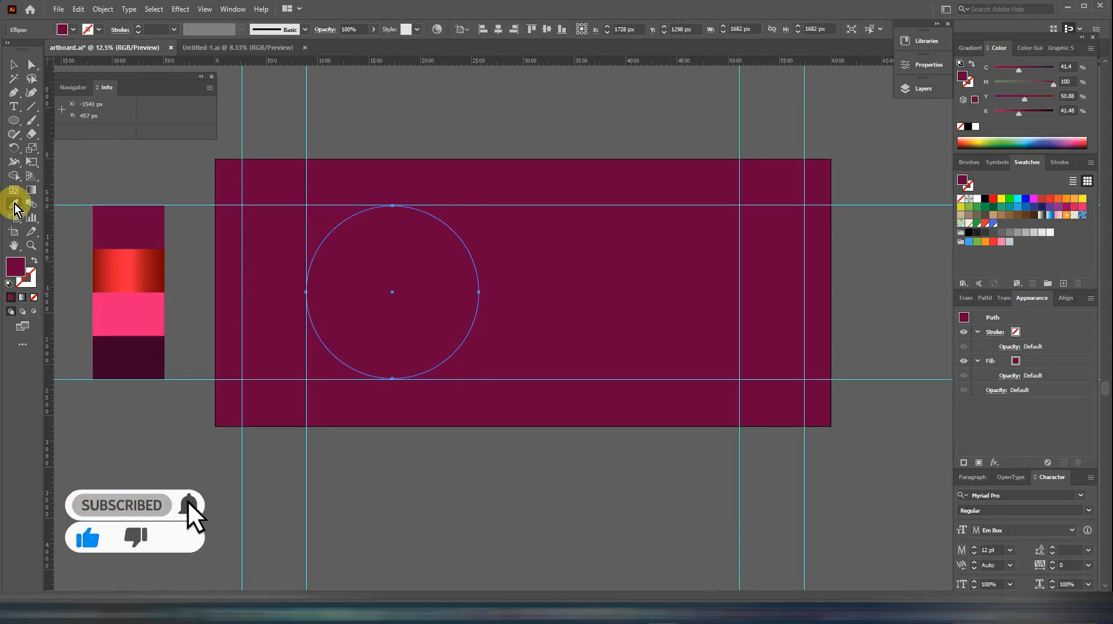
left_click(140, 310)
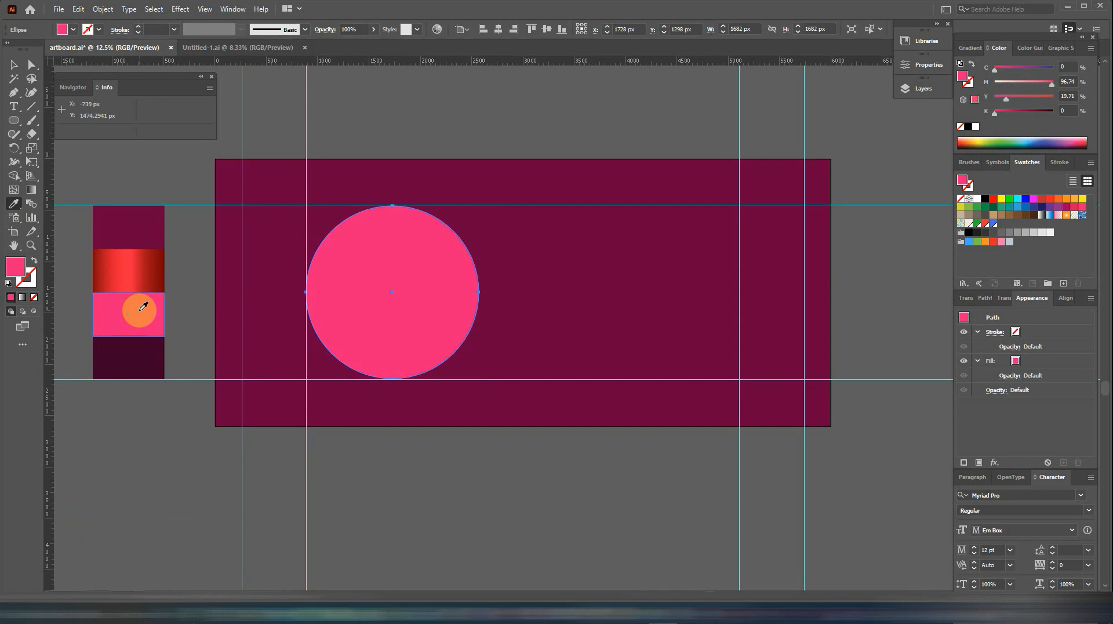
Add the text "Fab!" in the upper left of the pink circle and scale it up to about 252 pt
left_click(14, 106)
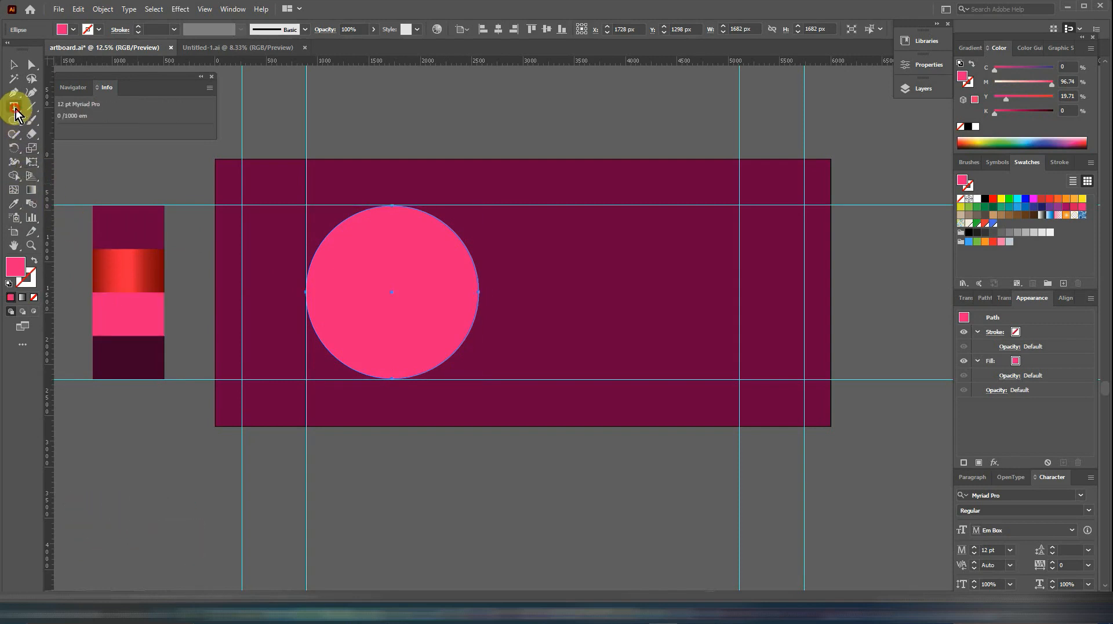
left_click(347, 262)
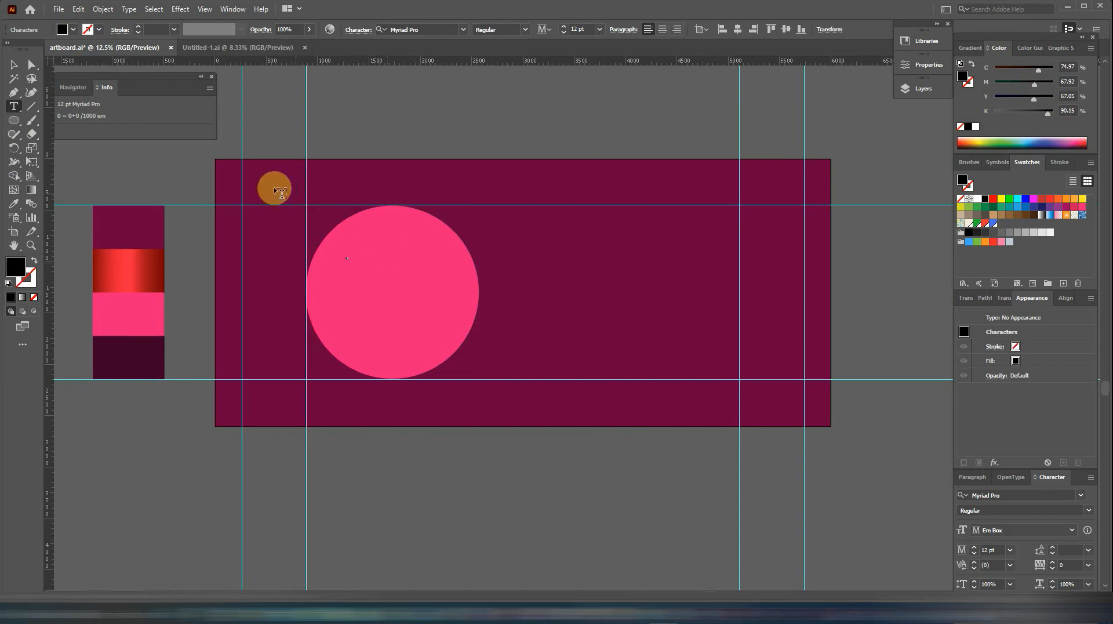
left_click(19, 66)
left_click(351, 257)
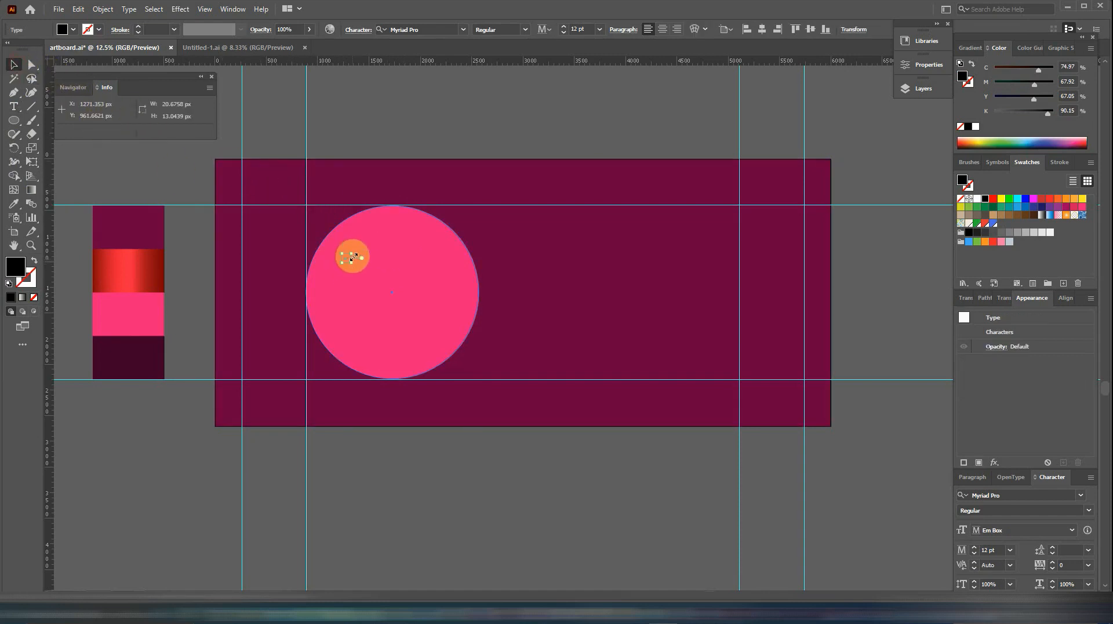
mouse_move(352, 254)
left_mouse_down()
mouse_move(420, 215)
mouse_move(353, 260)
left_mouse_up()
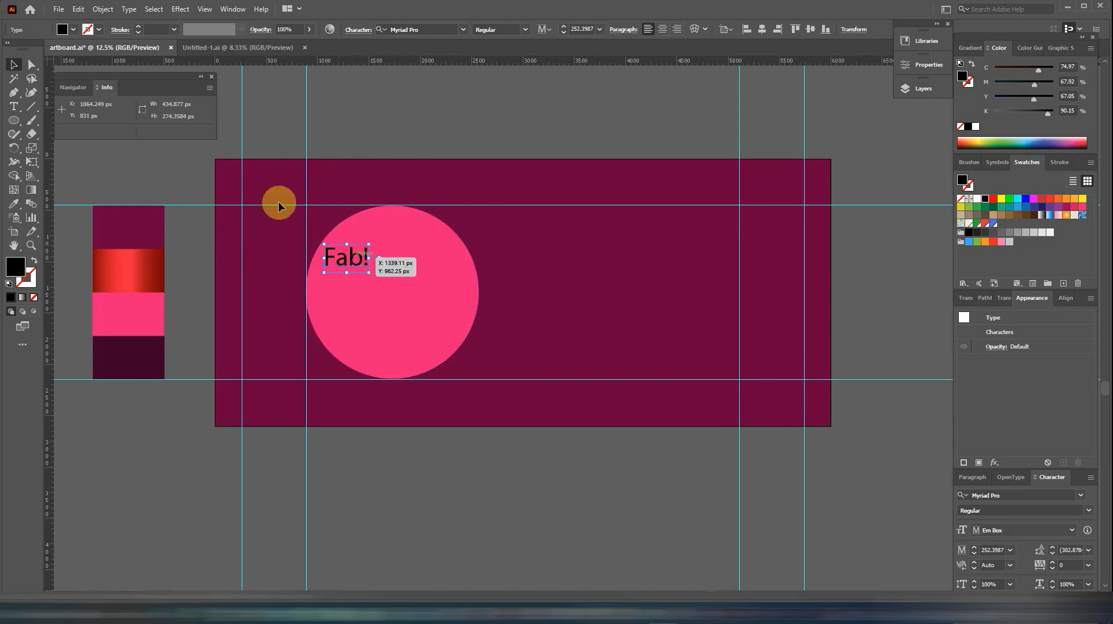
Duplicate the "Fab!" text in front and place the copy directly below the original
left_click(77, 9)
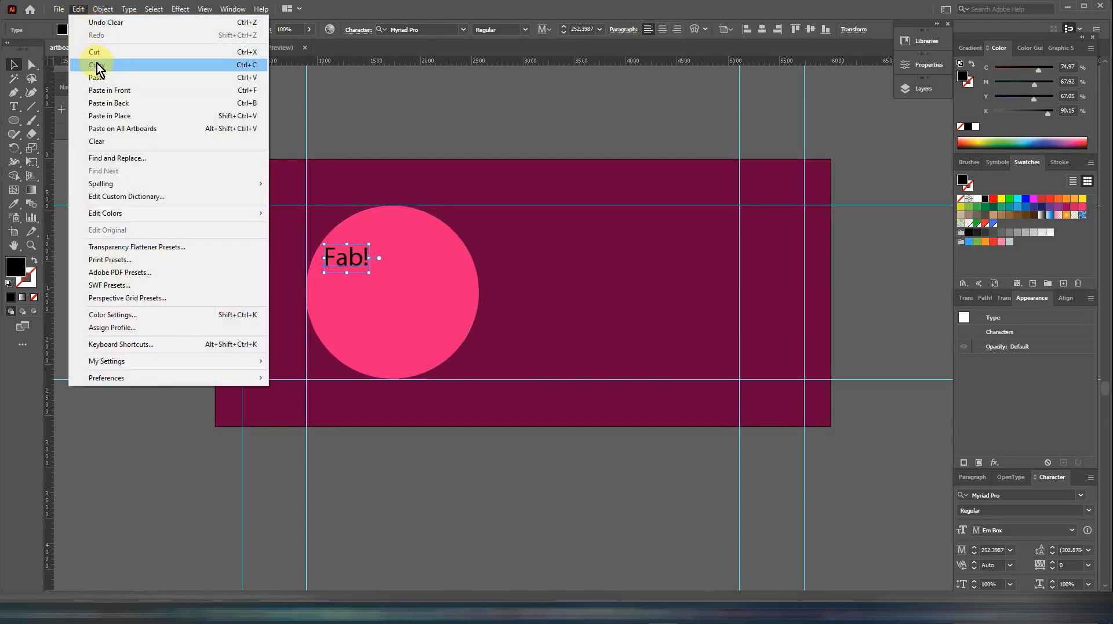
left_click(96, 65)
left_click(79, 9)
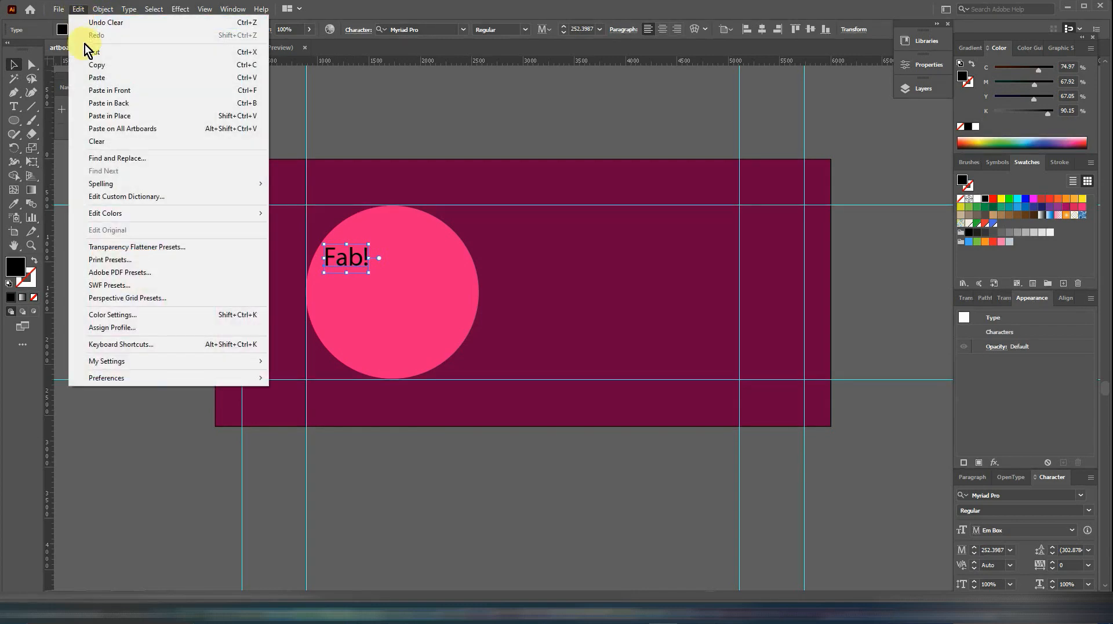
left_click(111, 90)
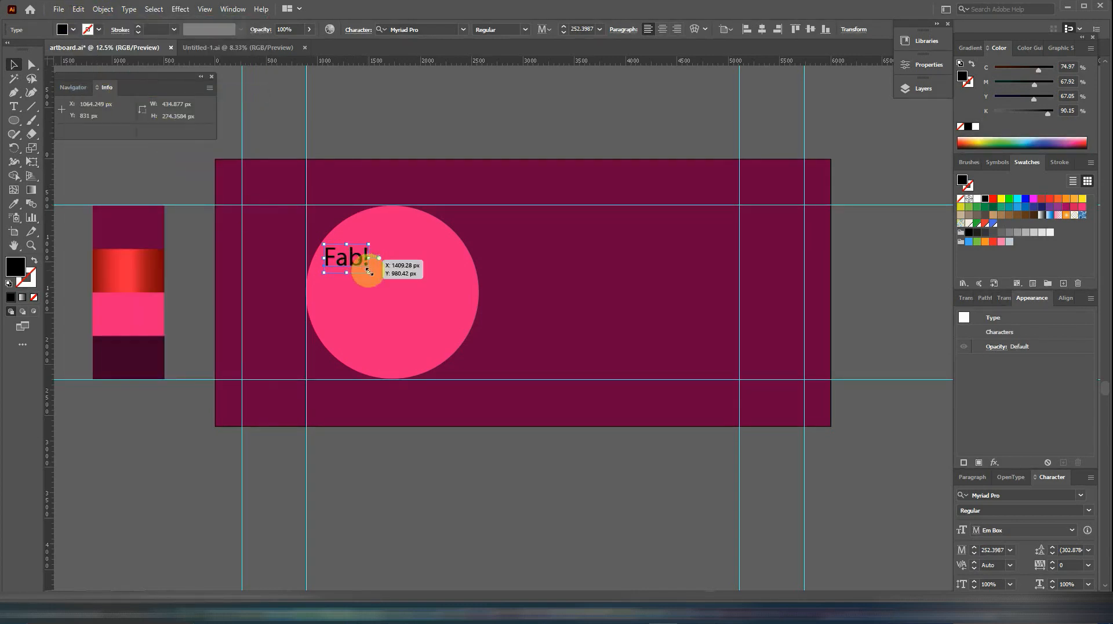
left_click_drag(360, 257, 362, 283)
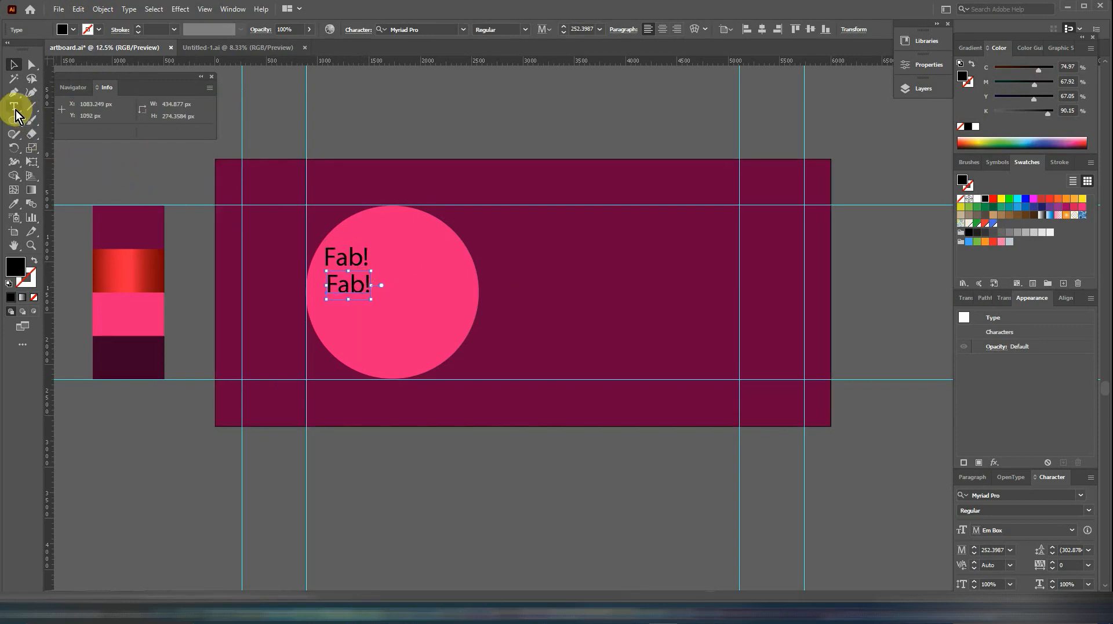
Replace the wording of the lower "Fab!" copy with "JIMJAM"
left_click(14, 106)
left_click(345, 260)
left_click(332, 291)
left_click_drag(330, 287, 406, 291)
type("JIMJAM")
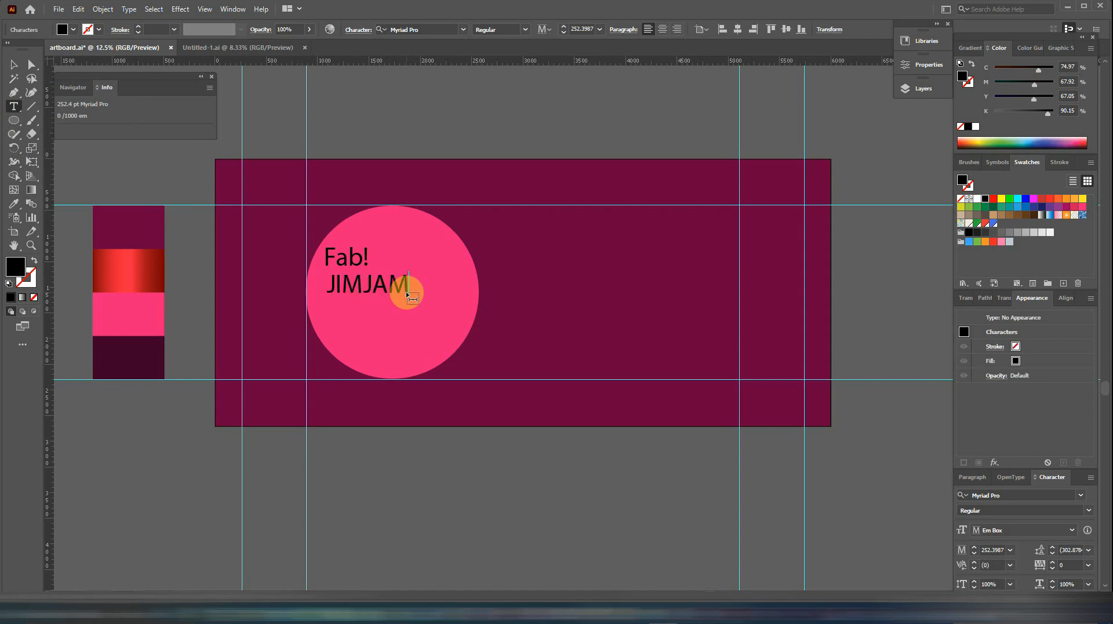
left_click(13, 65)
Duplicate the "JIMJAM" text in front and place the copy directly below it
left_click(78, 8)
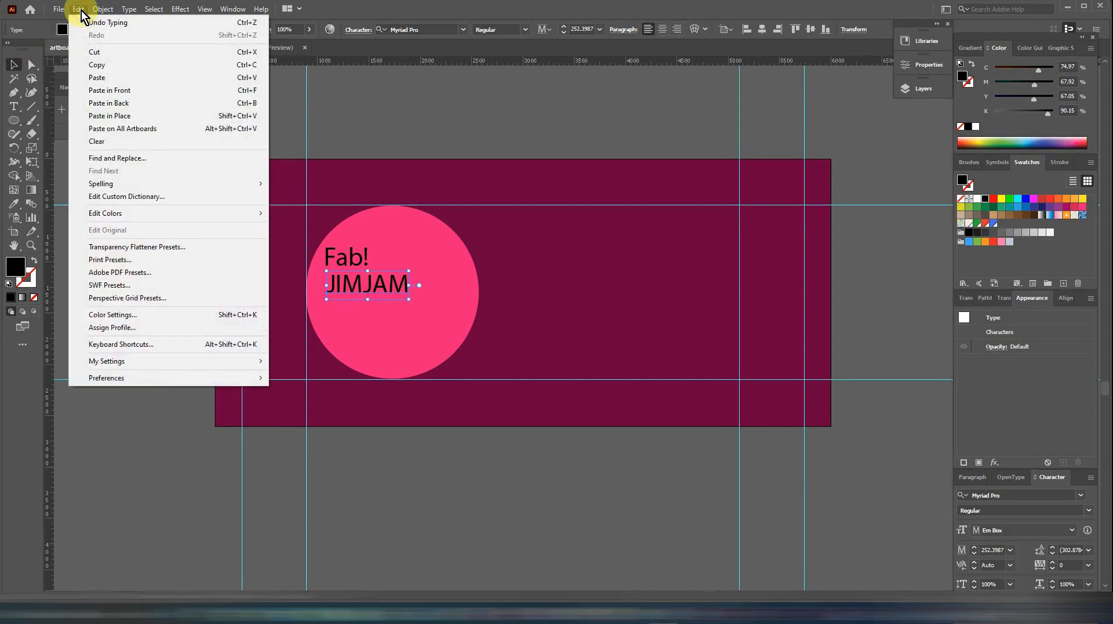
left_click(98, 65)
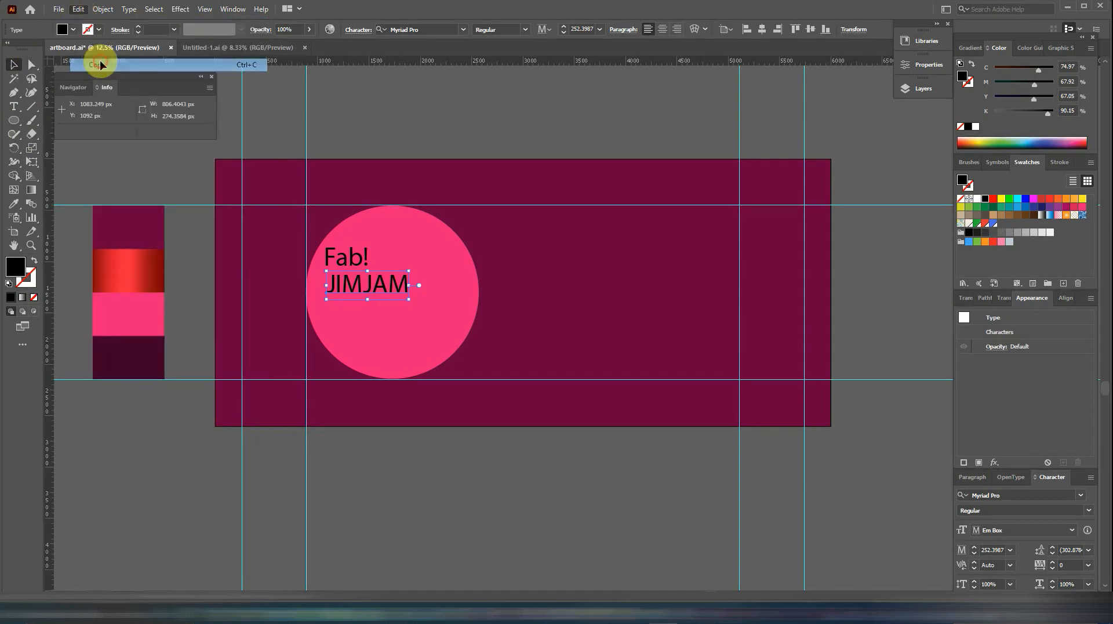
left_click(80, 10)
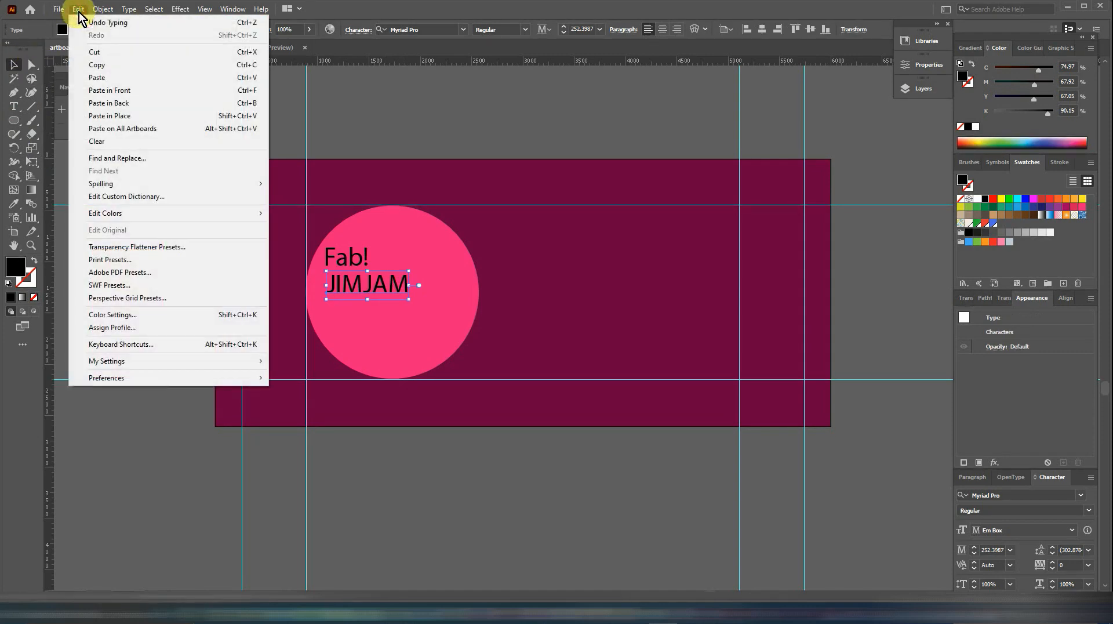
left_click(110, 90)
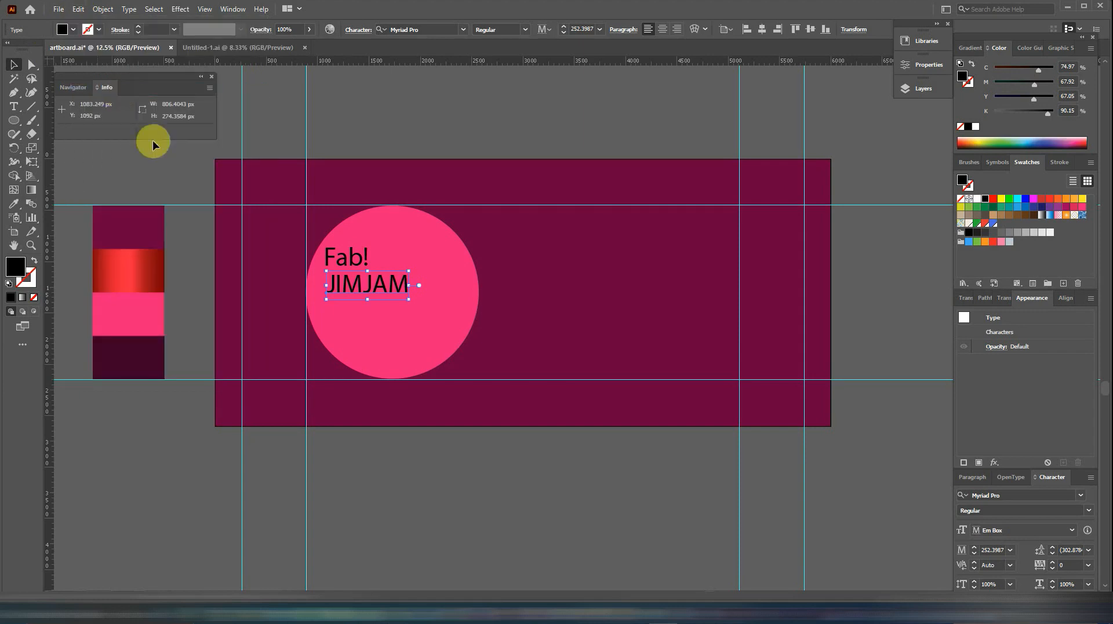
left_click_drag(394, 288, 391, 312)
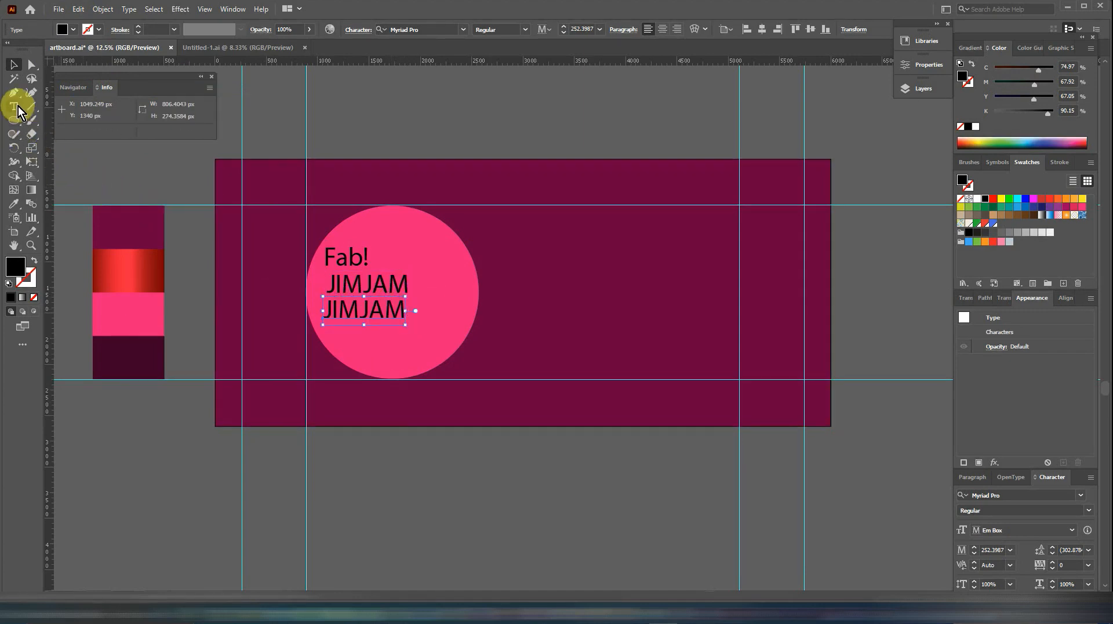
Replace the wording of the lower "JIMJAM" copy with "POPS"
left_click(14, 106)
left_click(383, 306)
left_click(338, 306)
left_click_drag(332, 306, 418, 308)
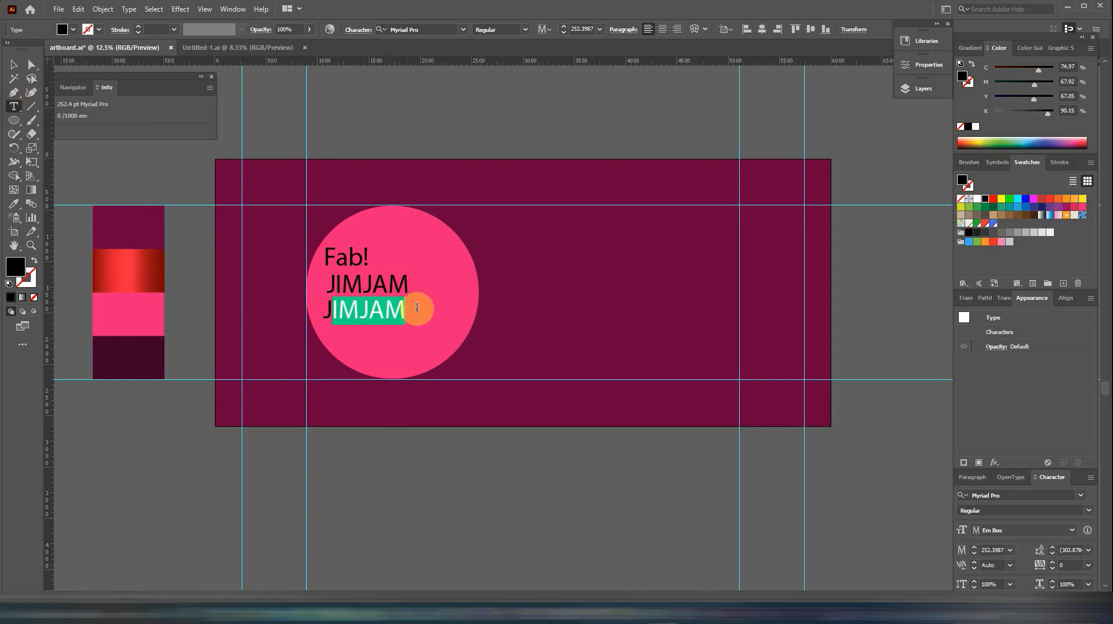
double_click(335, 307)
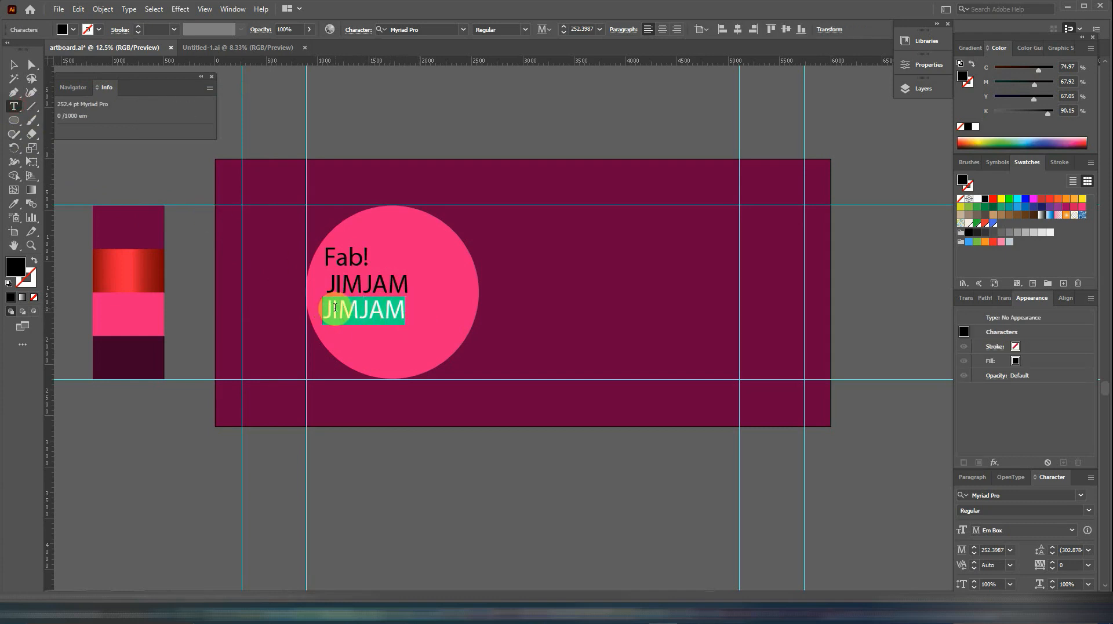
type("POPS")
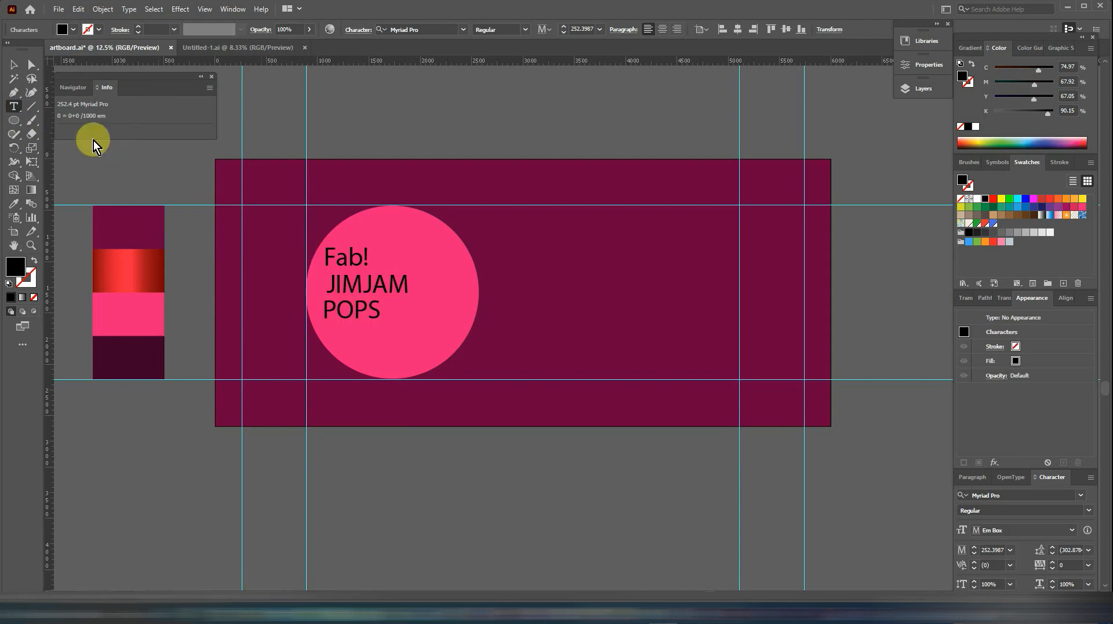
left_click(16, 66)
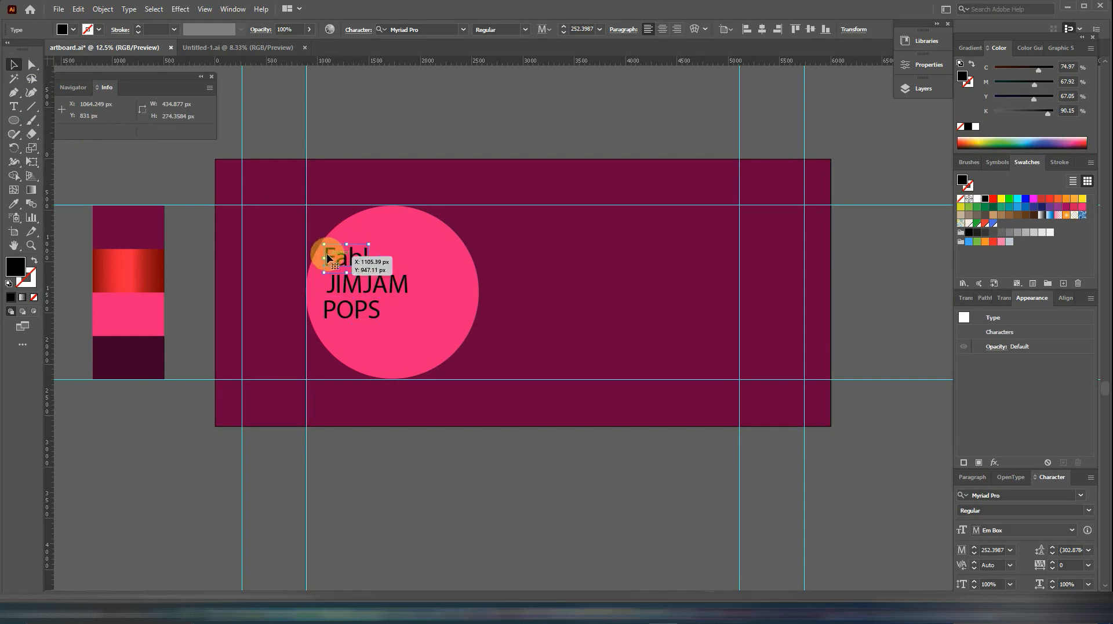
Fill the "Fab!", "POPS" and "JIMJAM" texts with white
left_click(977, 199)
left_click(366, 310)
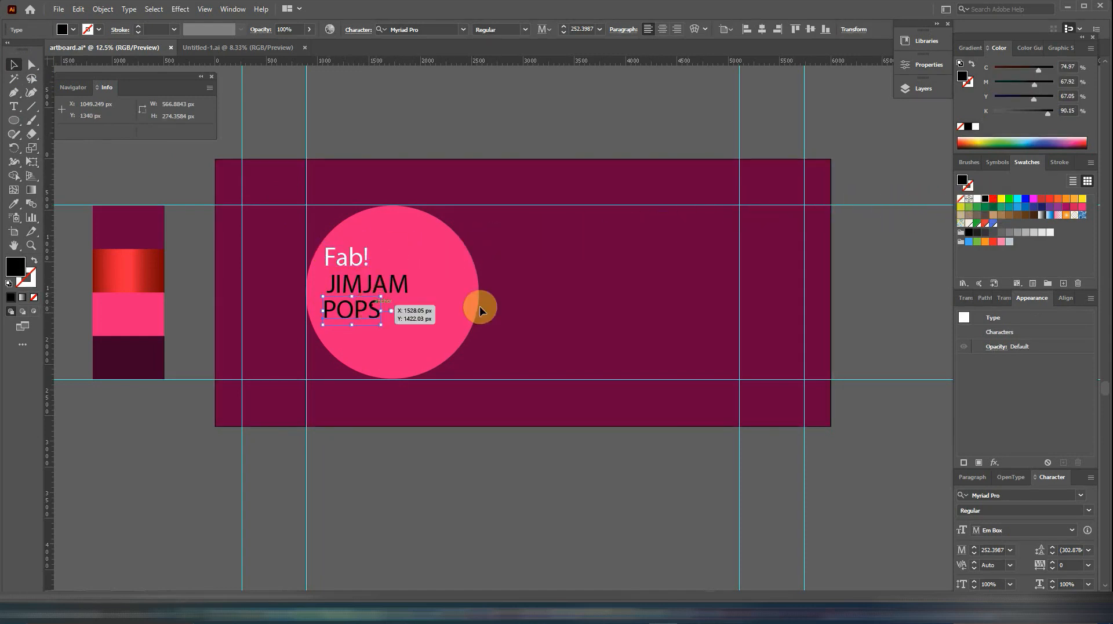
left_click(977, 199)
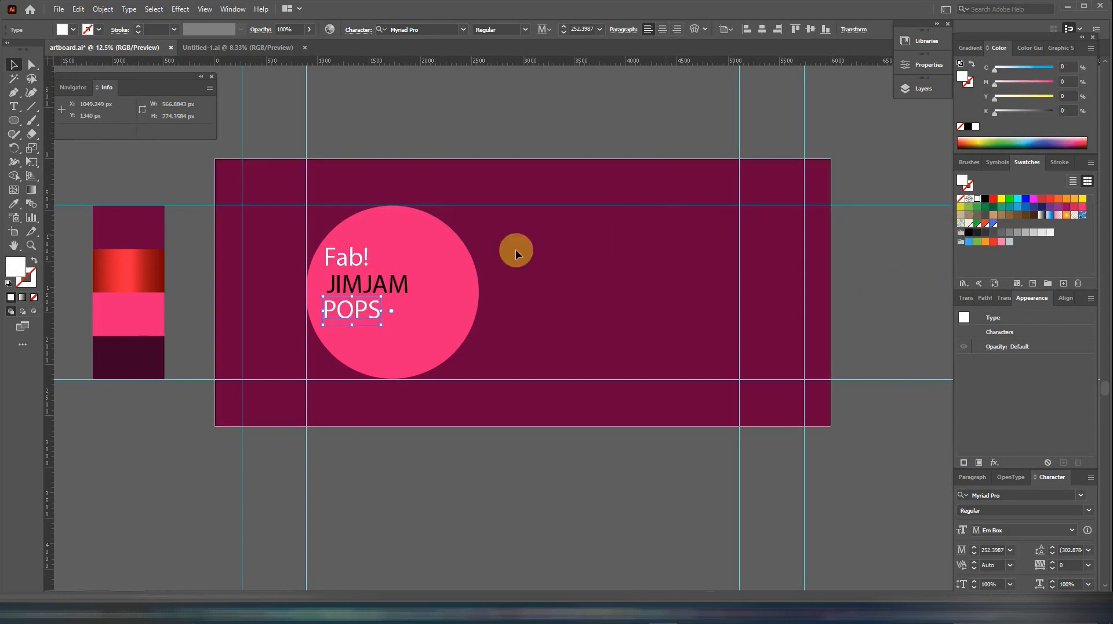
left_click(406, 283)
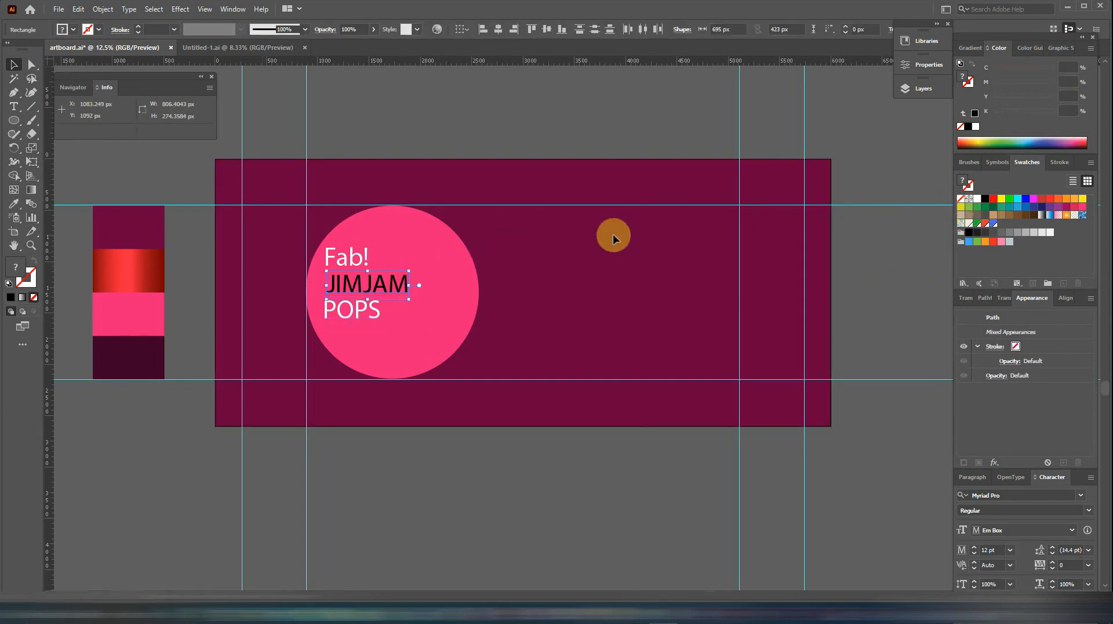
left_click(977, 199)
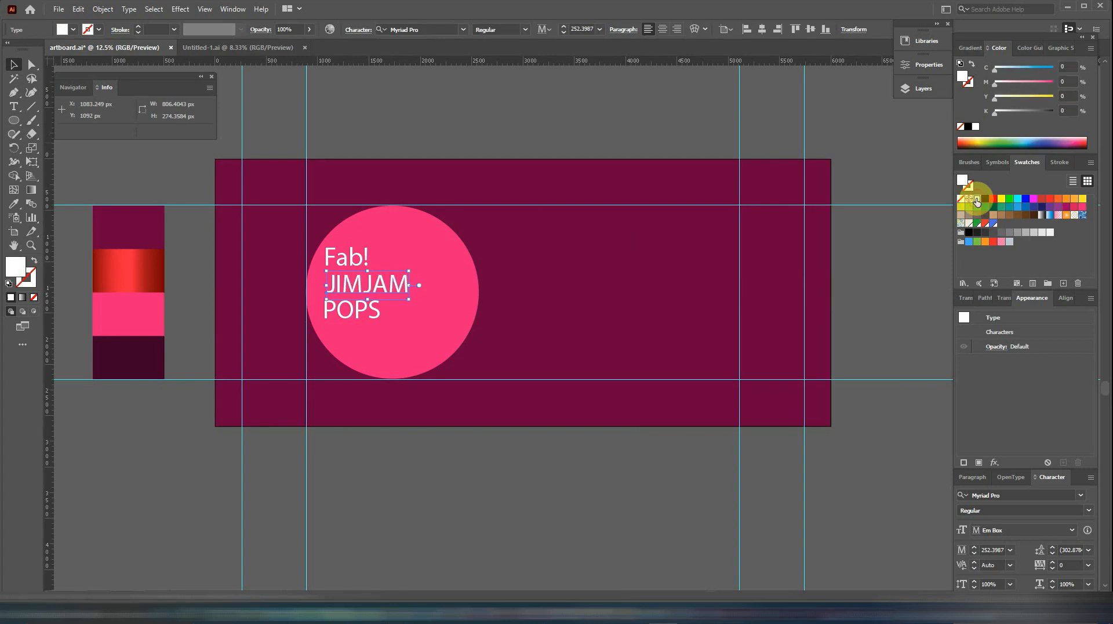
left_click(503, 273)
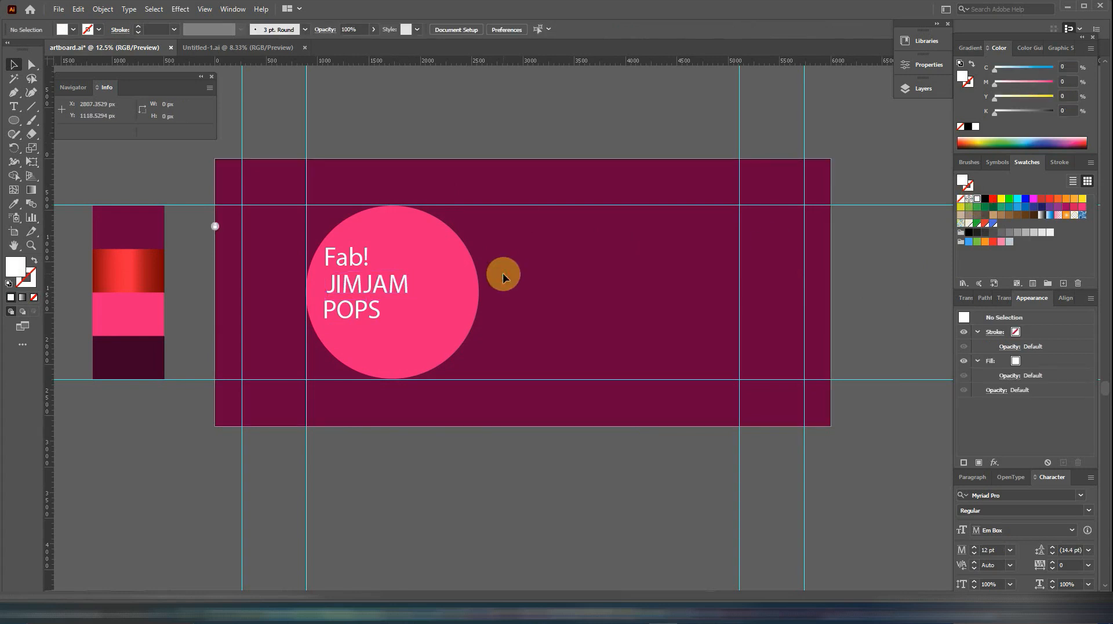
Set the "Fab!" text in Forte at 199 pt and move it slightly right and down above "JIMJAM"
left_click(350, 256)
left_click(429, 28)
type("f")
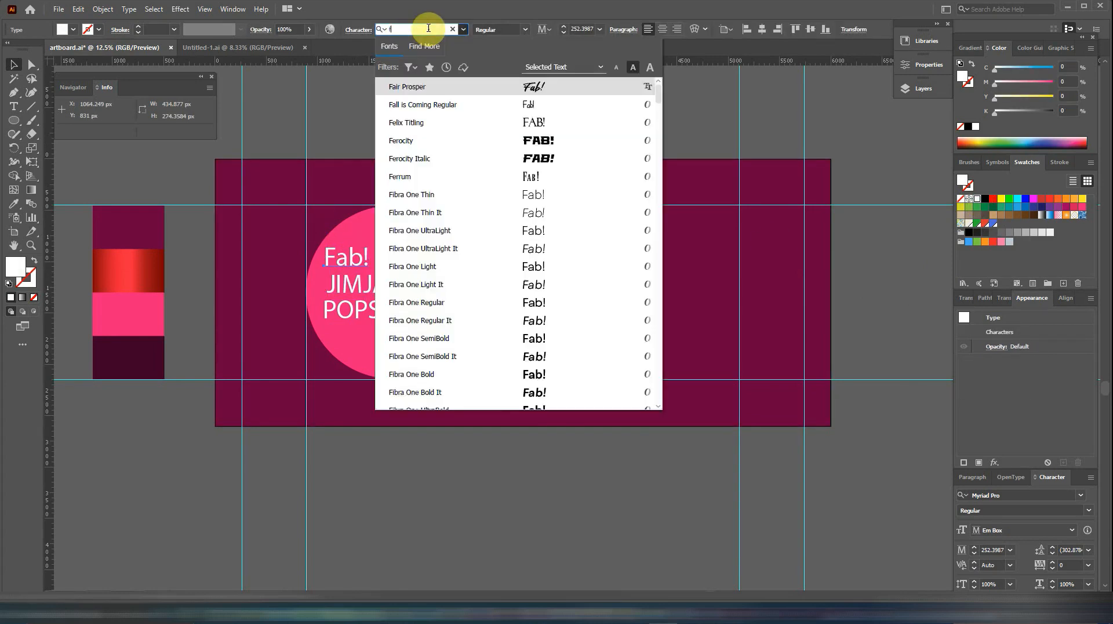
type("orte")
left_click(524, 86)
type("199")
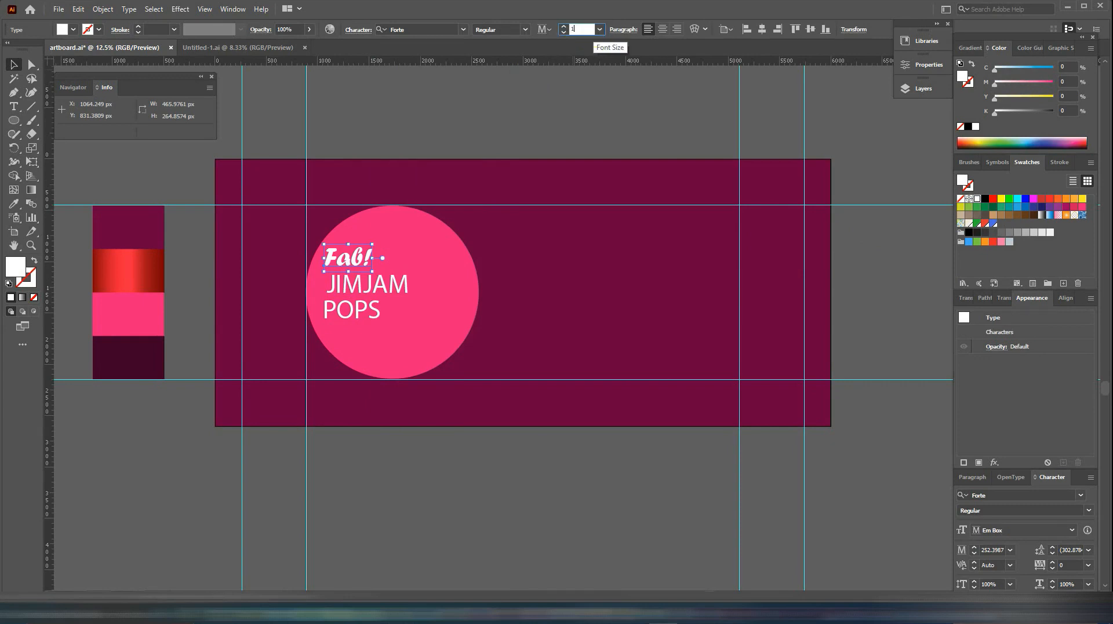
key("Return")
left_click_drag(346, 256, 355, 261)
left_click(373, 149)
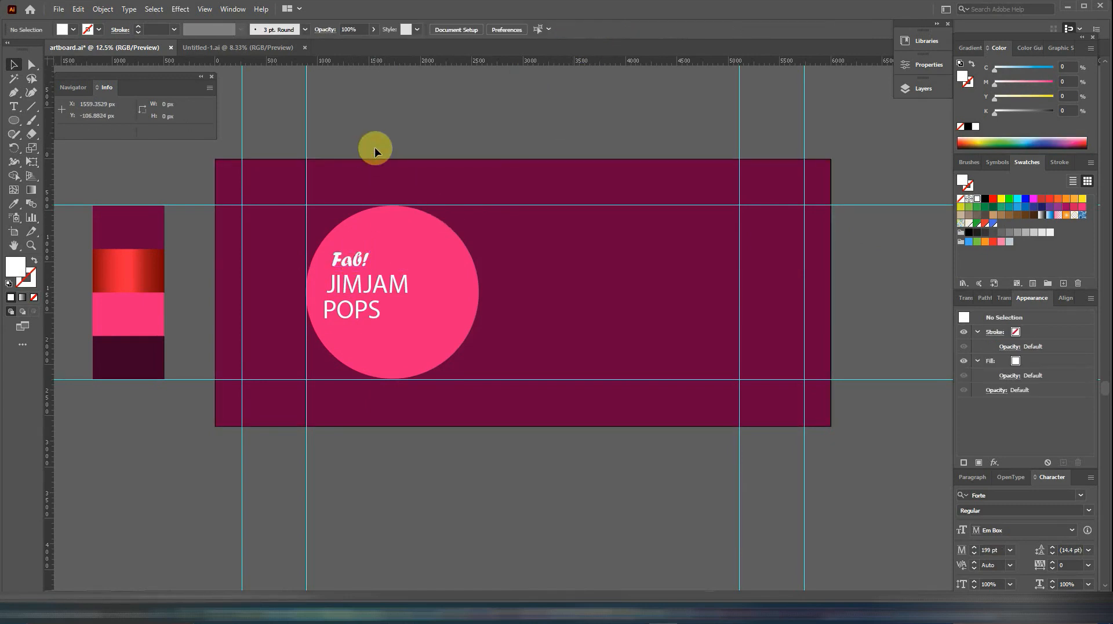
Set the "JIMJAM" text in Unison Pro Bold Round at 369 pt
left_click(377, 289)
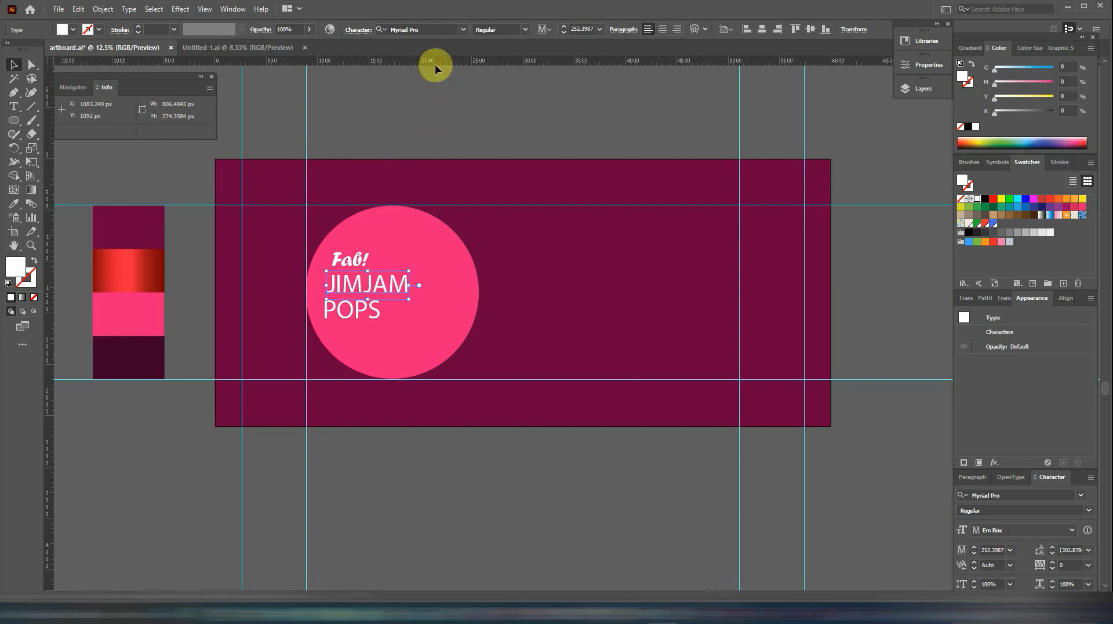
left_click(427, 29)
type("uniso")
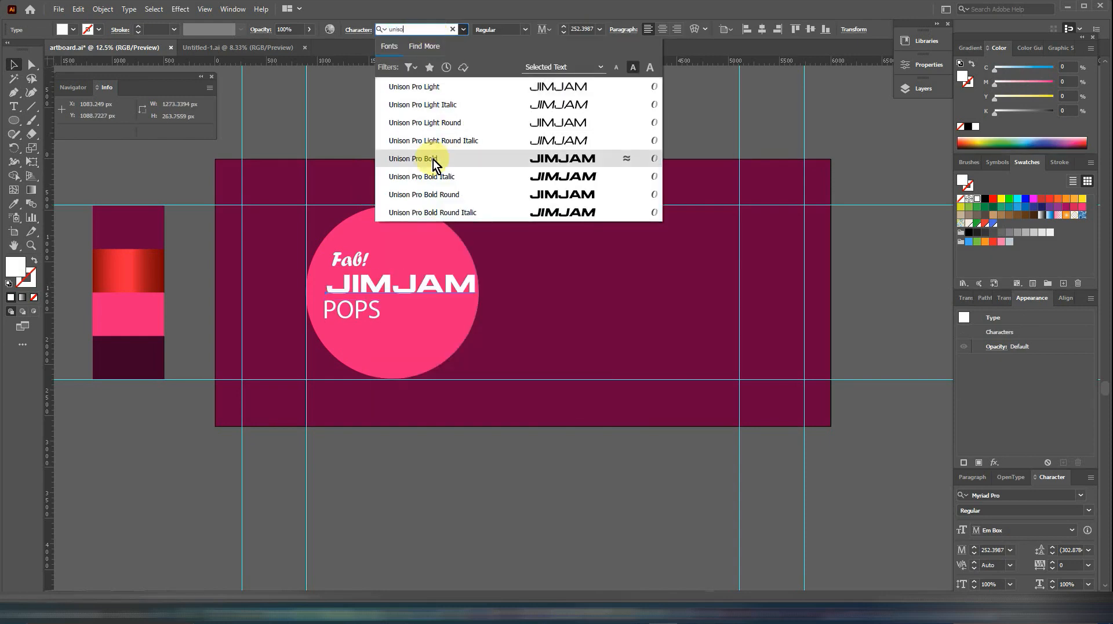
left_click(439, 193)
type("369")
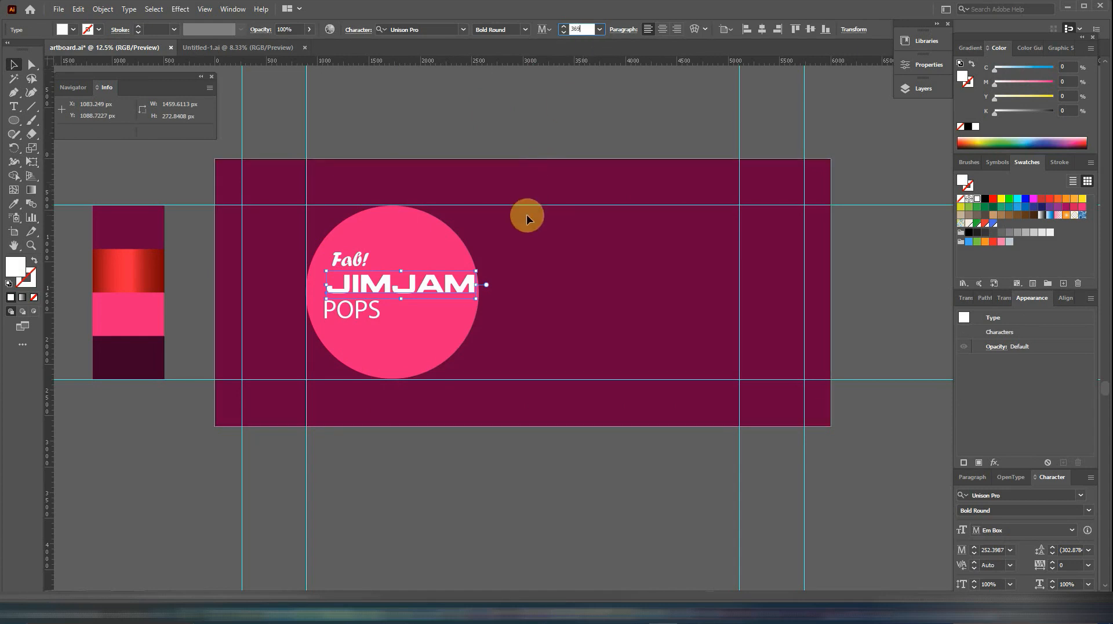
key("Return")
Set the "POPS" text in The Voyage Culture Sans at 500 pt and place it directly below "JIMJAM"
left_click(375, 321)
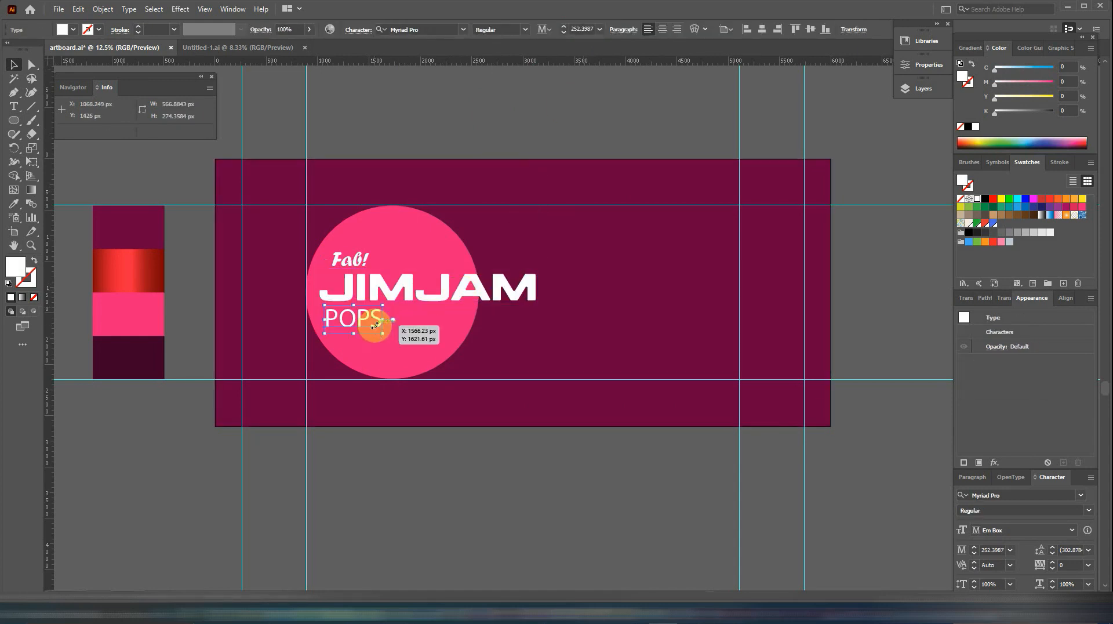
left_click(423, 29)
type("the vo")
left_click(430, 87)
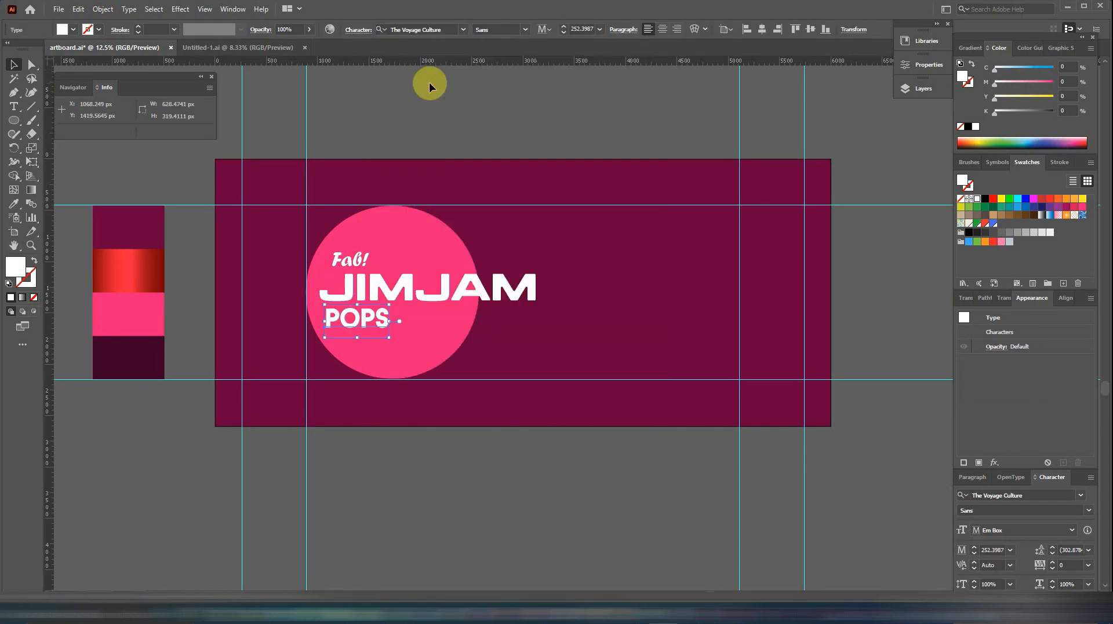
left_click(586, 29)
type("500")
key("Return")
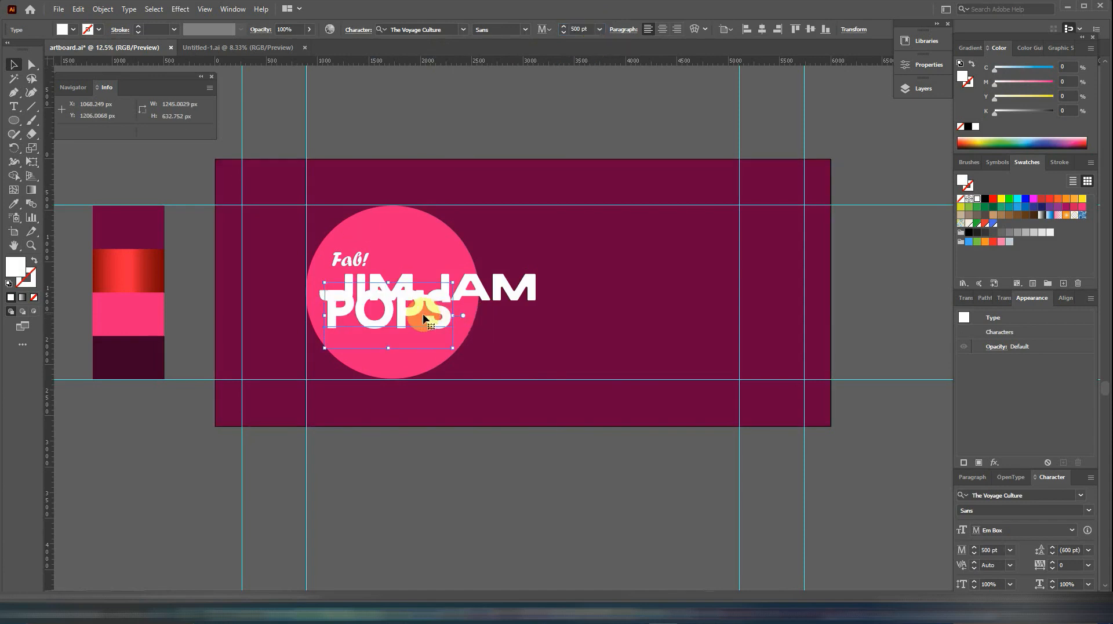
mouse_move(409, 322)
left_mouse_down()
mouse_move(416, 316)
mouse_move(413, 337)
left_mouse_up()
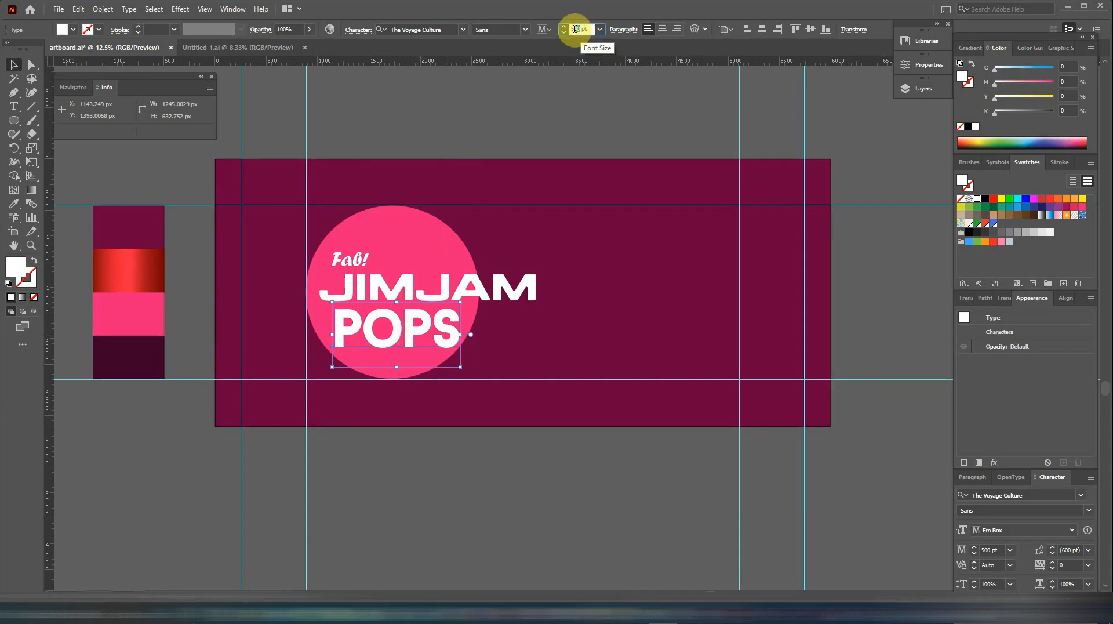
Try the "POPS" text at 531 pt and undo the size change
type("531")
left_click(577, 51)
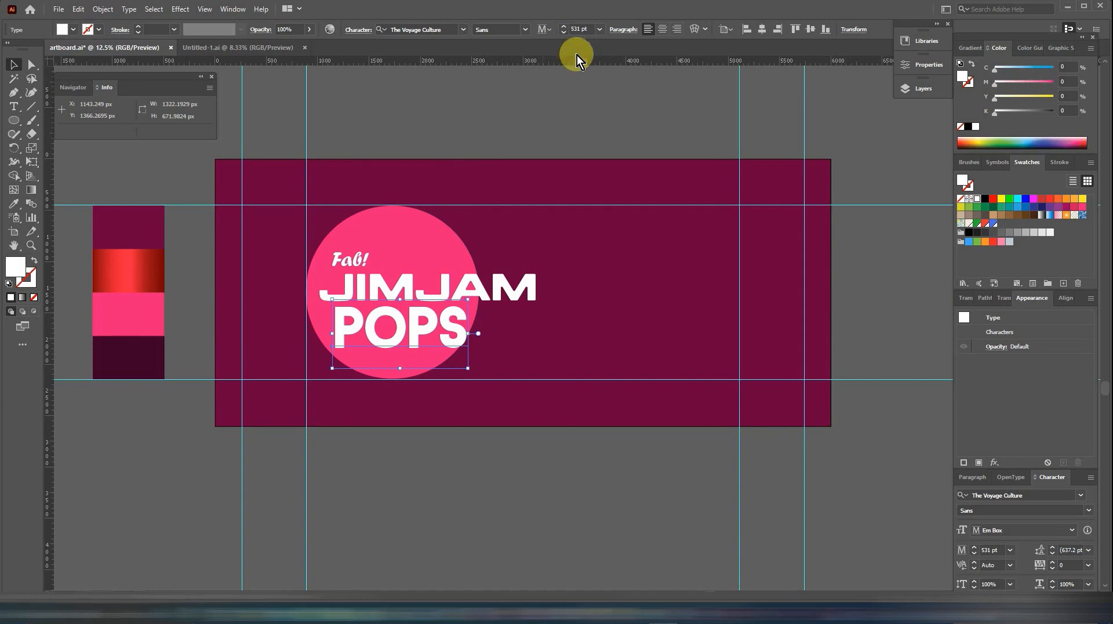
key("ctrl+z")
key("ctrl+z")
Adjust "POPS" beneath "JIMJAM" and shift all three title texts together slightly upward on the circle
left_click_drag(369, 317, 447, 338)
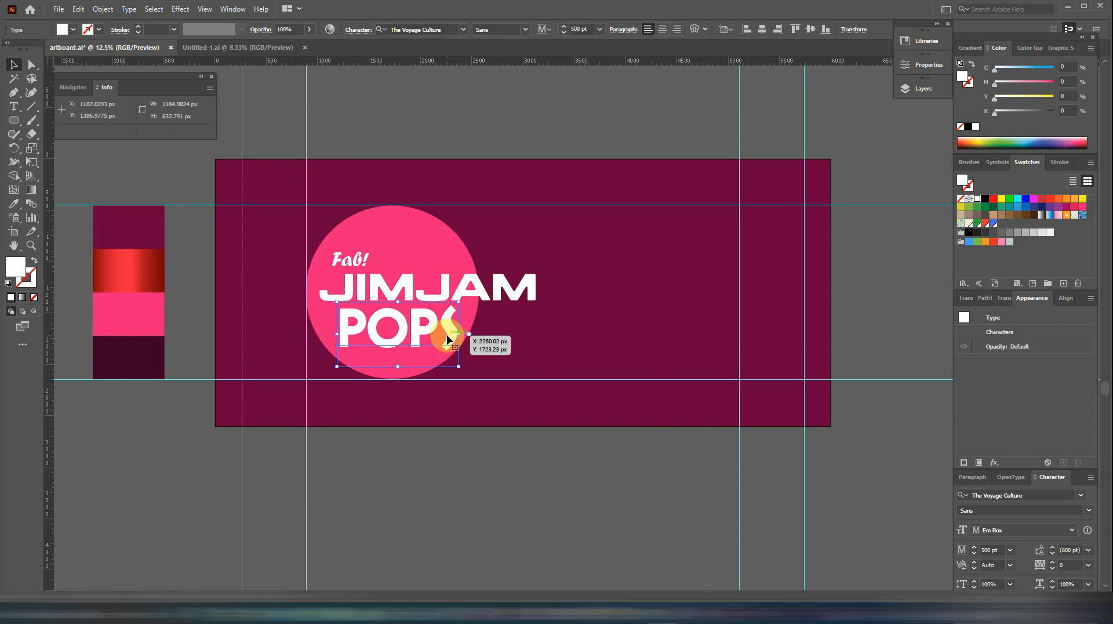
left_click(339, 255, "shift")
left_click(525, 284, "shift")
key("shift+Up")
key("shift+Up")
key("shift+Up")
key("shift+Up")
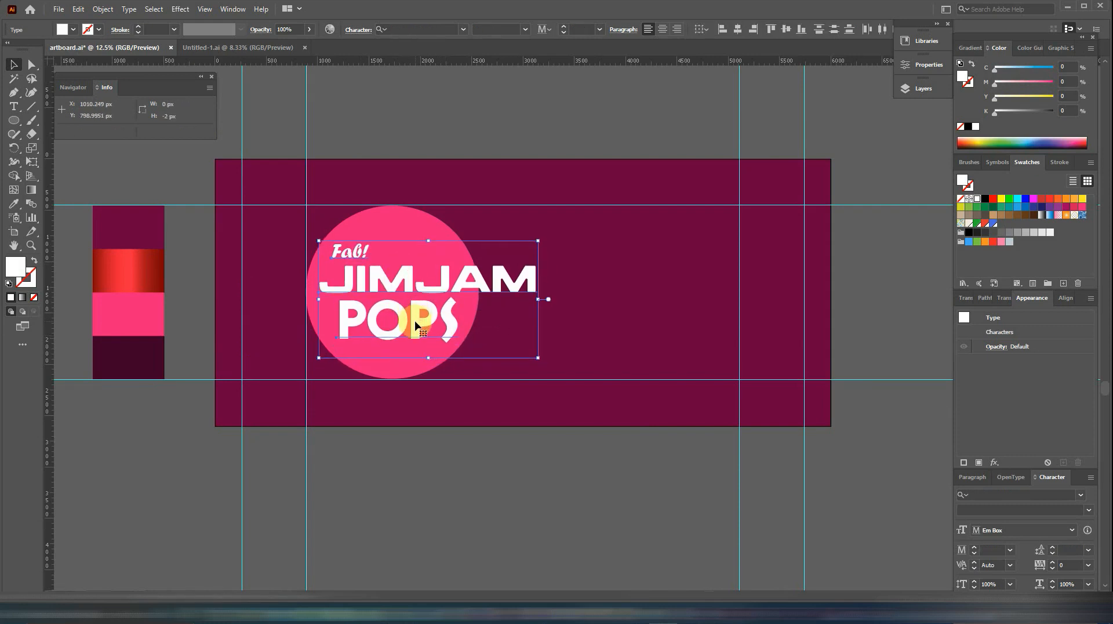
Move "Fab!" to the right and align its left edge with a new vertical guide running through the "P" of "POPS"
left_click(494, 431)
left_click_drag(351, 252, 369, 251)
left_click_drag(49, 306, 345, 325)
key("Left")
key("Left")
key("shift+Left")
key("shift+Left")
key("shift+Left")
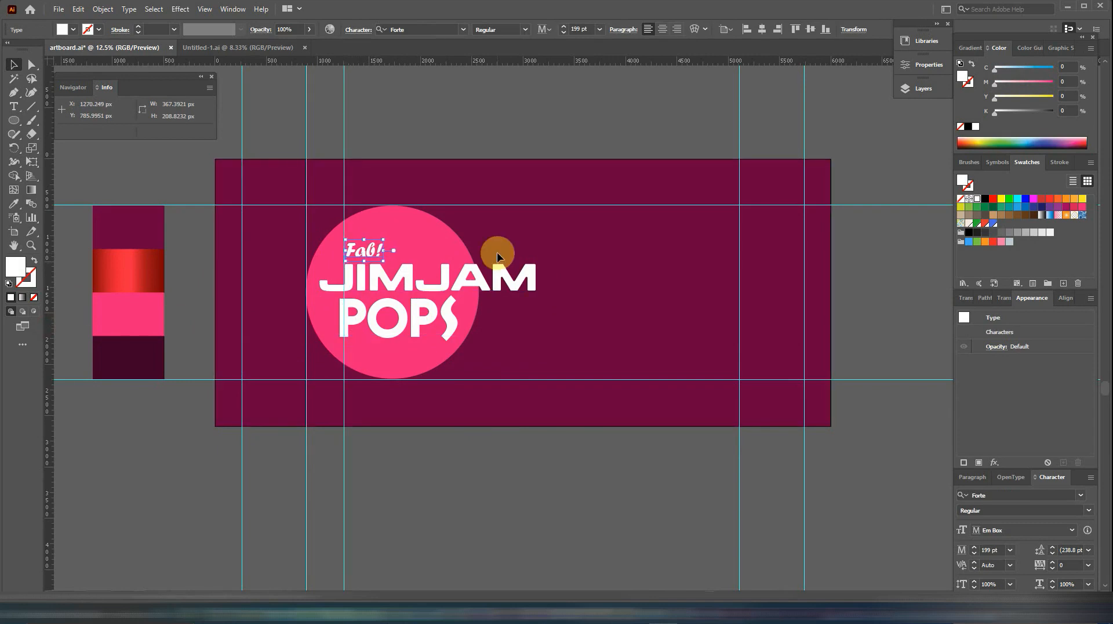
Shift "POPS" right until its first letter lines up with the new vertical guide under "Fab!"
left_click(403, 318)
key("shift+Right")
key("shift+Right")
key("shift+Right")
key("shift+Right")
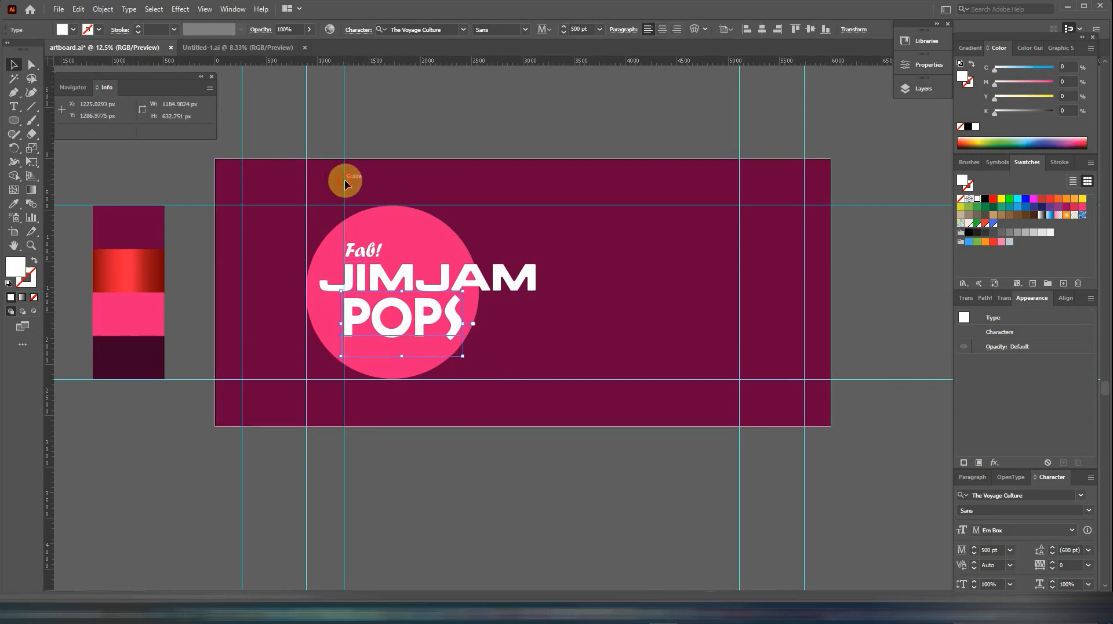
Unlock the guides and delete the vertical guide used to align "Fab!" and "POPS"
right_click(343, 132)
left_click(365, 269)
left_click(344, 137)
key("Delete")
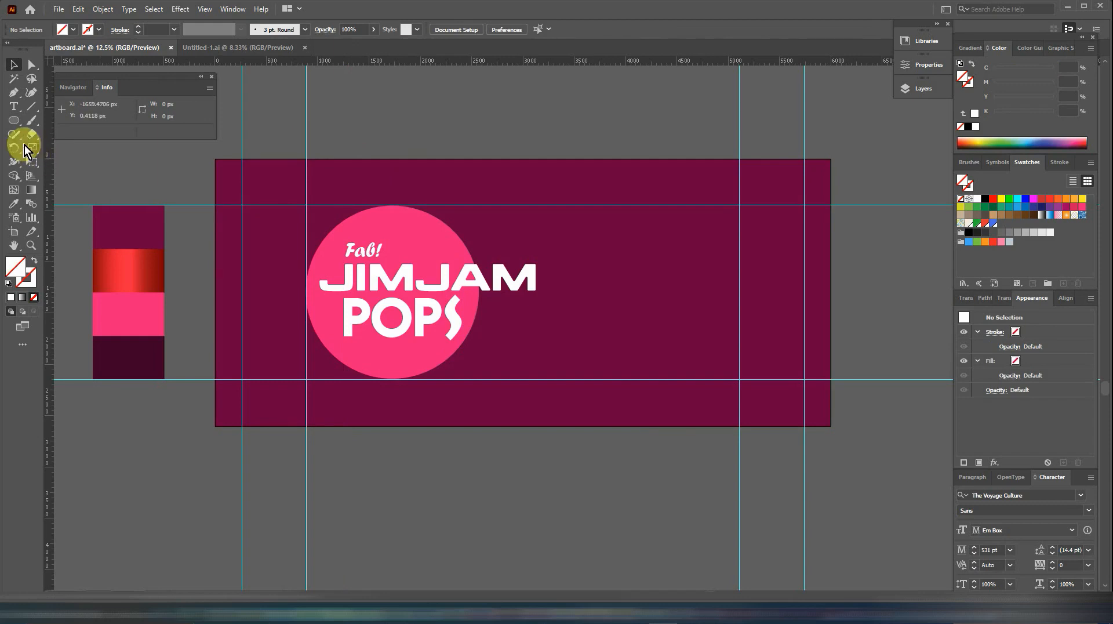
Add a point text in the lower right of the maroon background and set it in Arial Regular at 71 pt
left_click(14, 106)
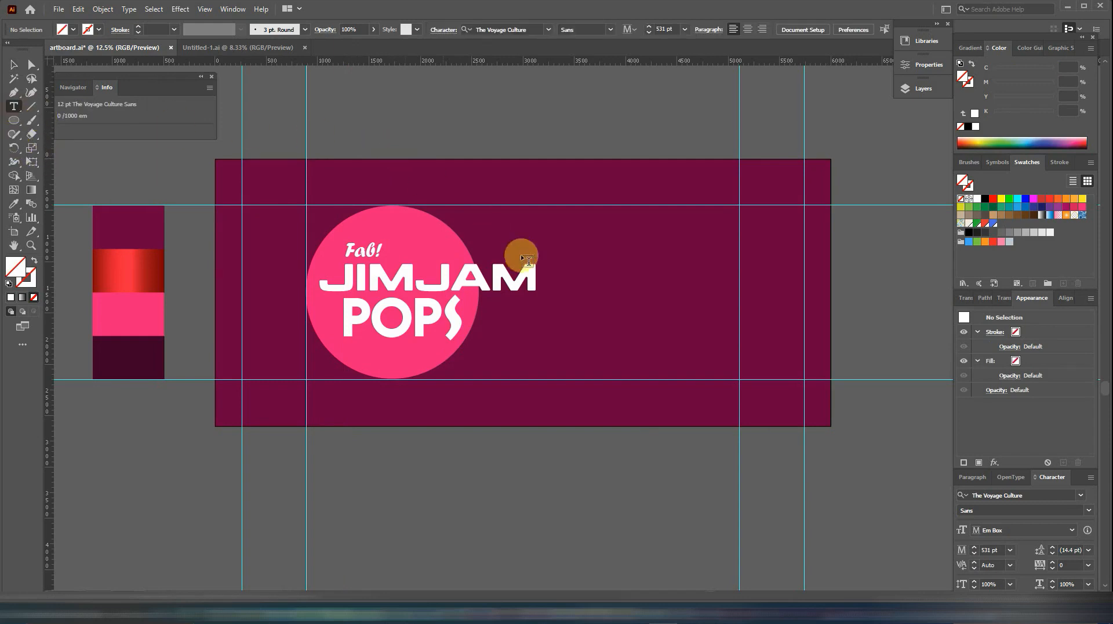
left_click(673, 362)
key("Escape")
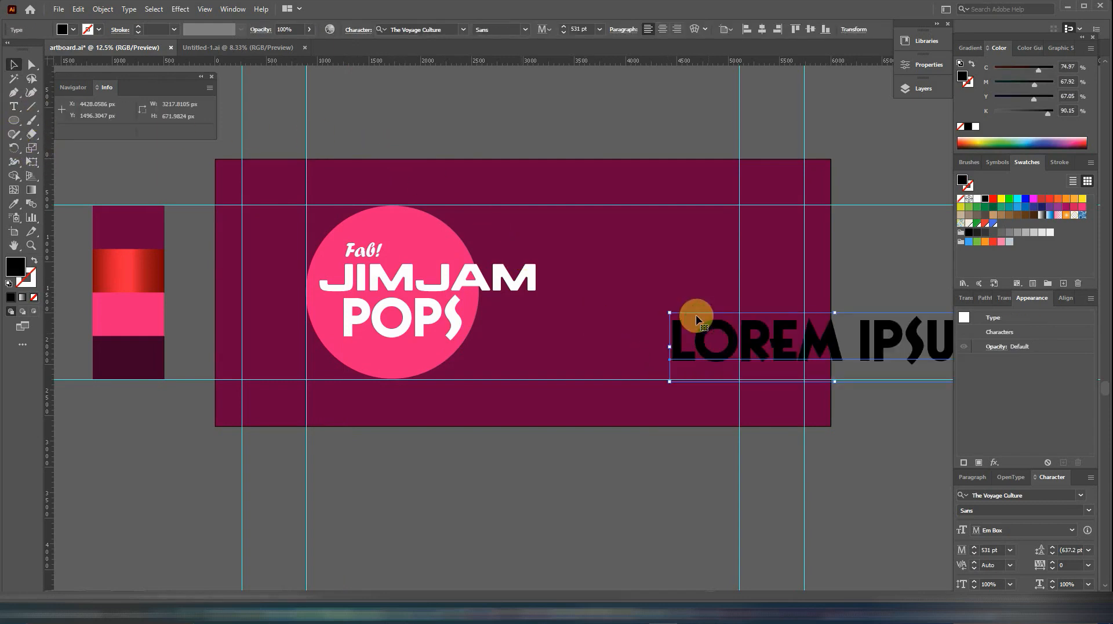
left_click(442, 26)
type("ar")
left_click(424, 106)
left_click(578, 29)
type("71")
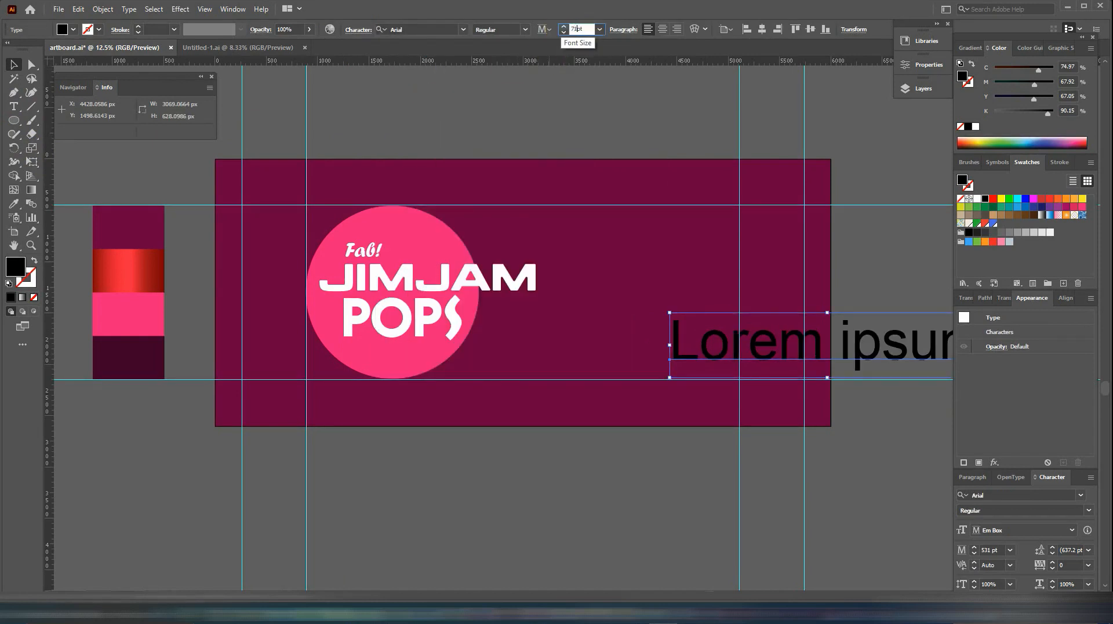
key("Return")
left_click(14, 107)
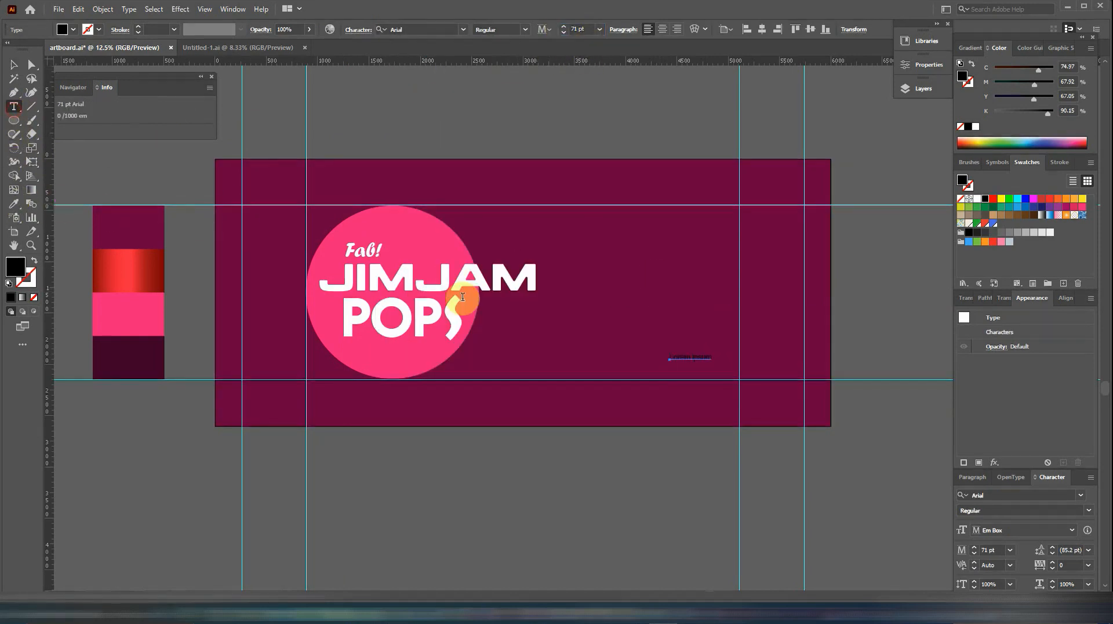
left_click(669, 356)
mouse_move(668, 356)
left_mouse_down()
mouse_move(748, 356)
mouse_move(724, 359)
left_mouse_up()
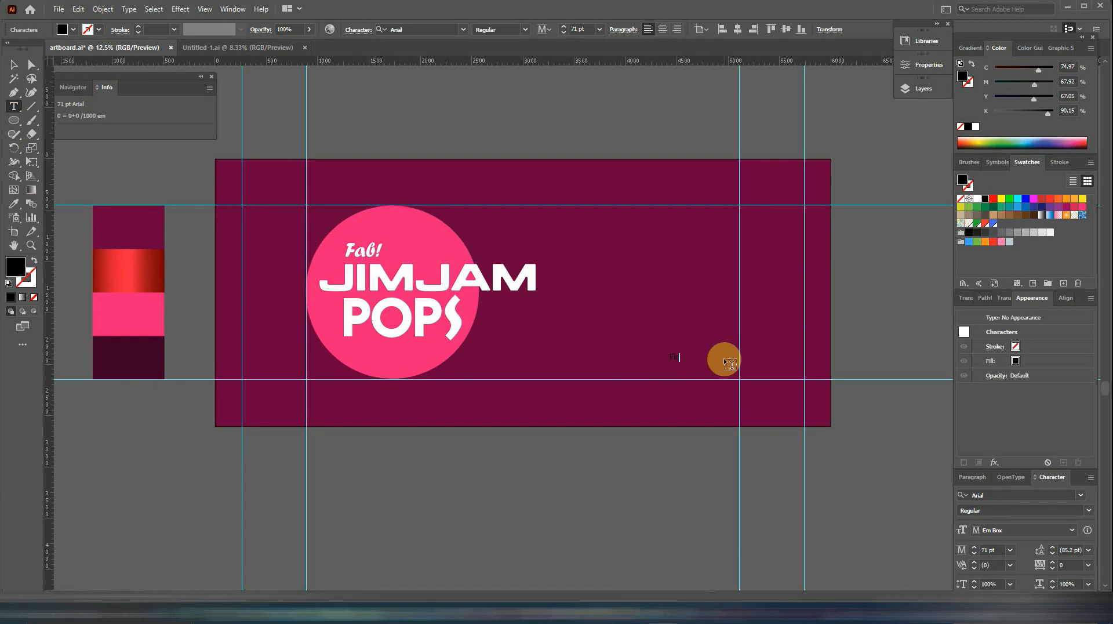
key("ctrl+z")
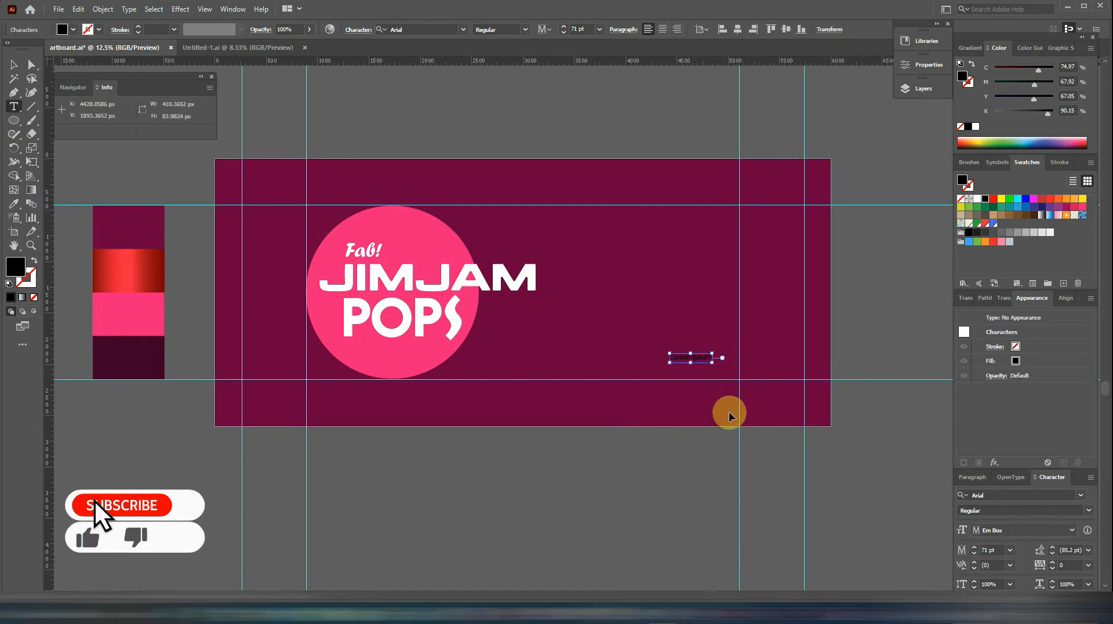
Fill the small placeholder text with white and replace its wording with "Flavoured"
left_click(13, 64)
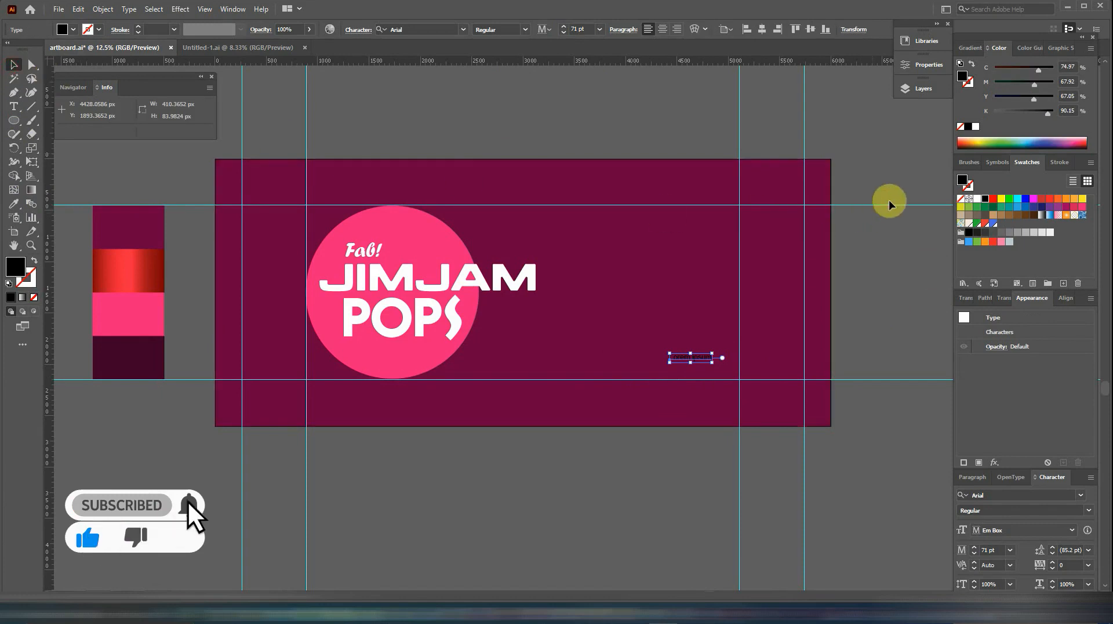
left_click(977, 198)
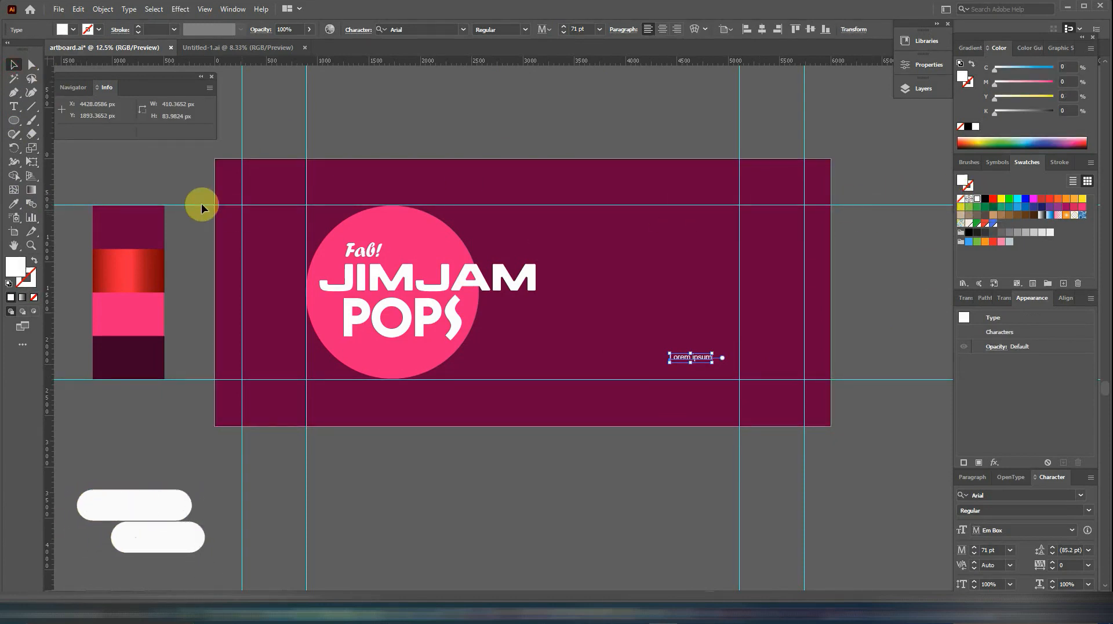
left_click(14, 106)
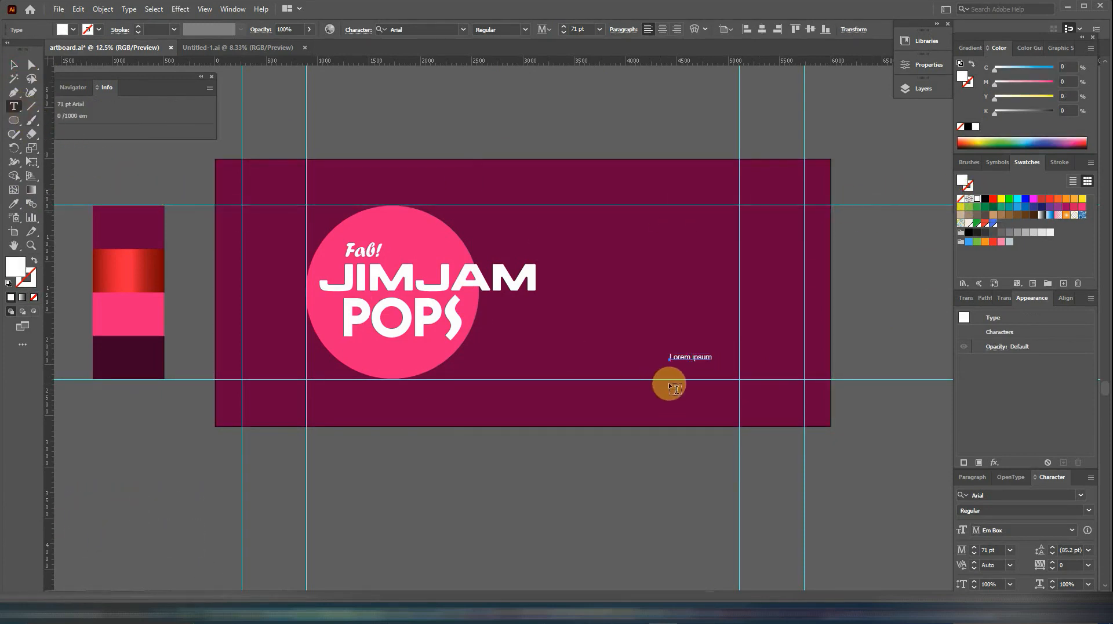
left_click(668, 355)
left_click_drag(669, 355, 713, 371)
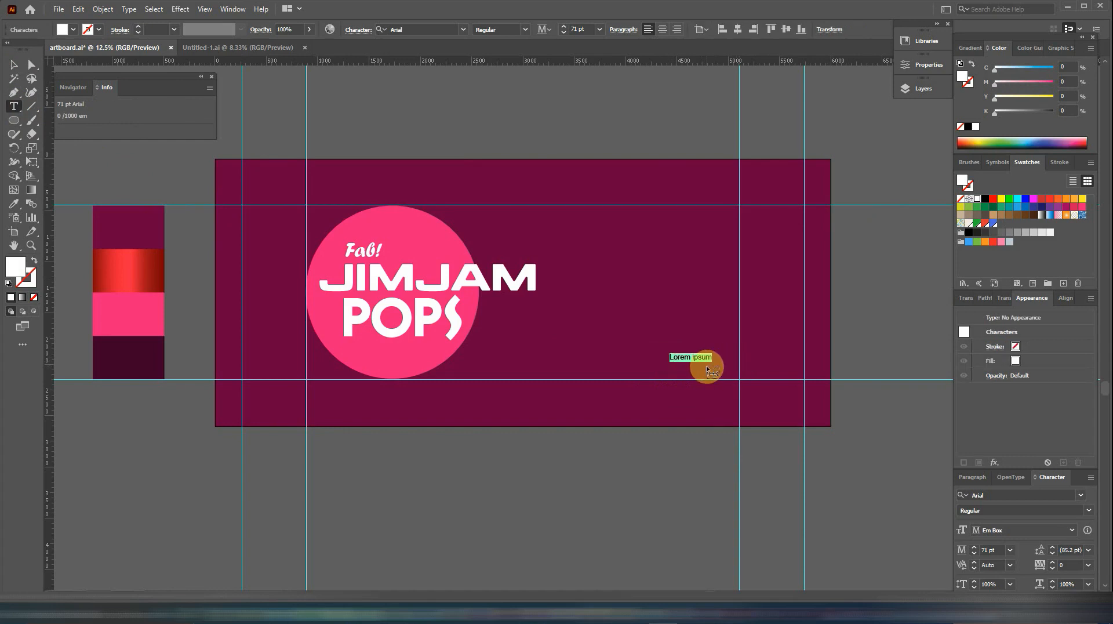
type("Flavoured")
key("Escape")
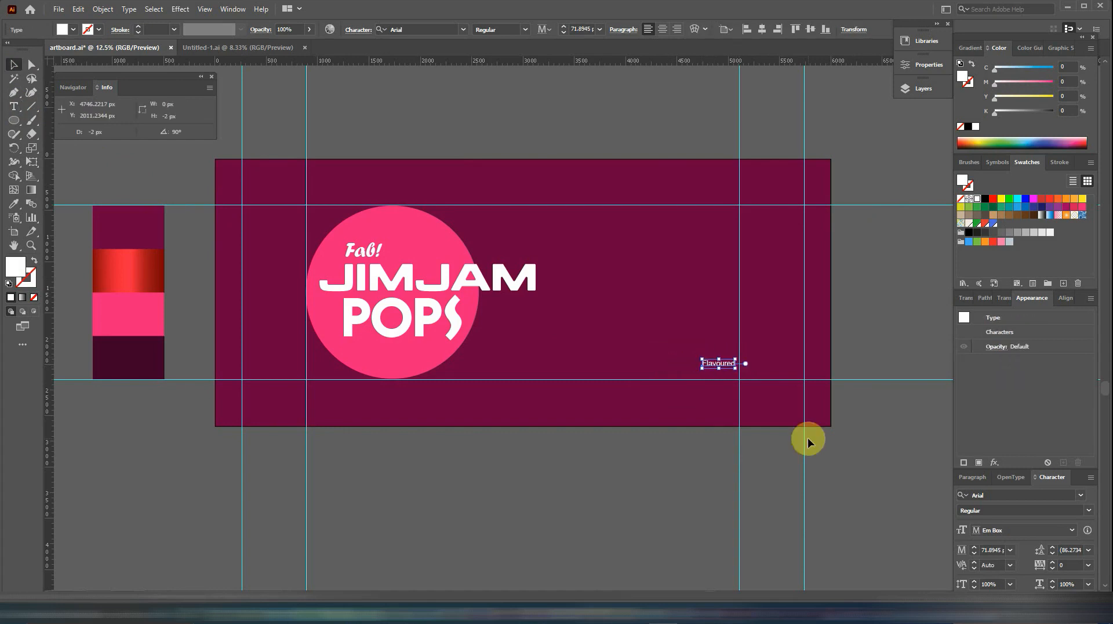
Nudge "Flavoured" slightly up and right so that its right edge meets the vertical guide
key("Up")
key("Right")
key("Right")
key("Right")
key("Right")
key("Right")
key("Right")
key("Right")
key("Right")
key("Right")
key("Right")
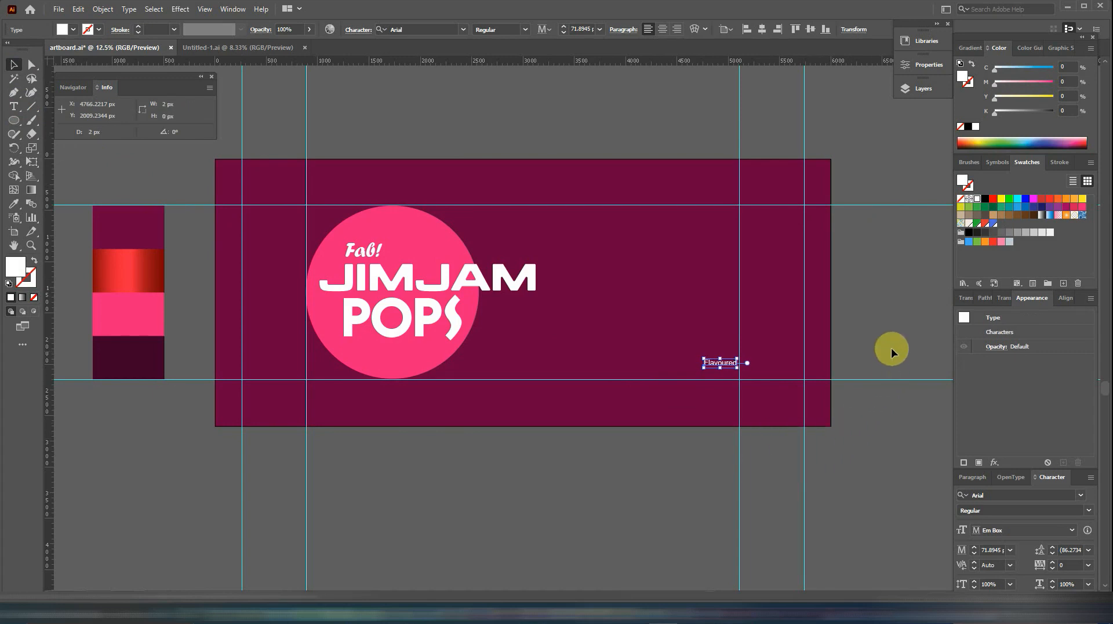
left_click(890, 347)
Duplicate "Flavoured" directly below itself and replace the copy's wording with "Sandwich Biscuits"
left_click_drag(738, 366, 787, 373)
double_click(703, 373)
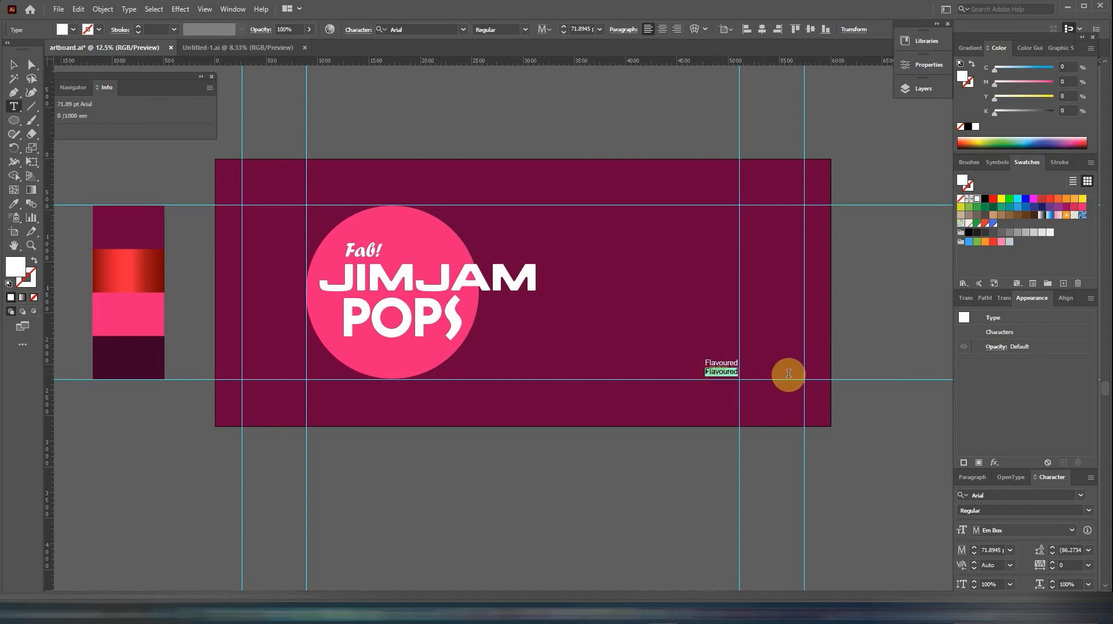
type("San")
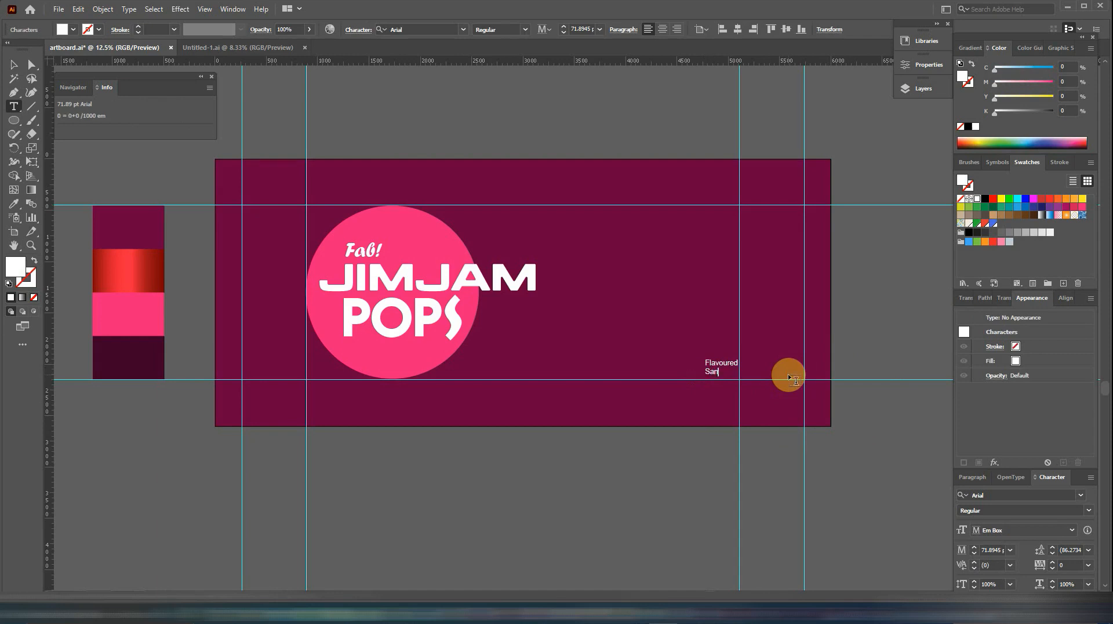
type("dwich Biscuits")
key("Escape")
Right-align "Flavoured" and "Sandwich Biscuits" at the vertical guide and lower both lines to just above the horizontal guide
key("Right")
key("Right")
key("Right")
key("Right")
key("Right")
key("Right")
key("Right")
key("Right")
key("Right")
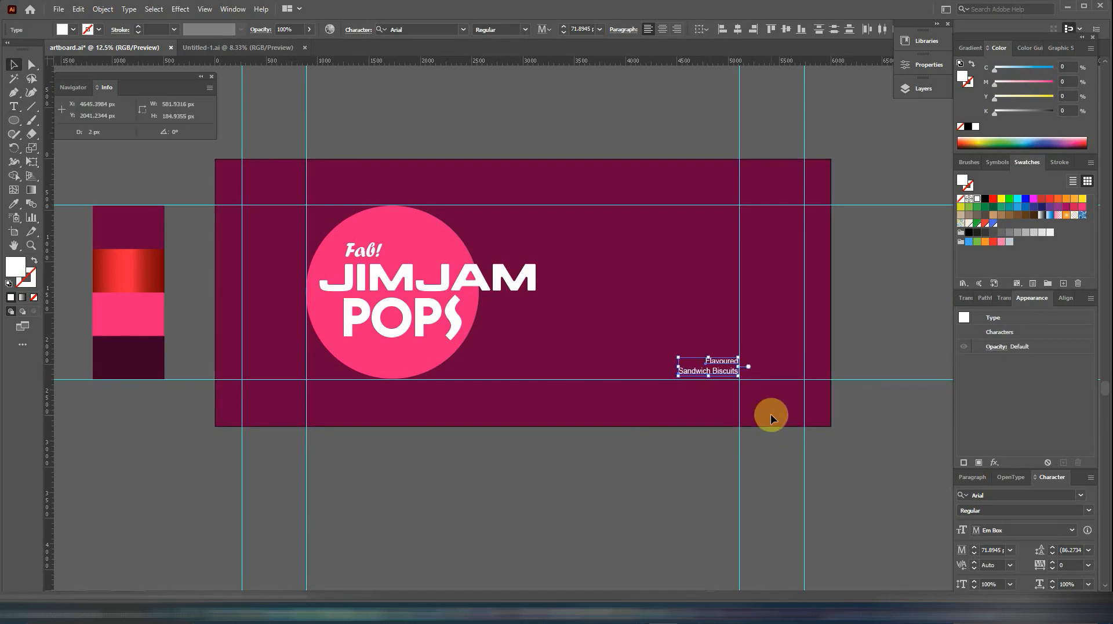
key("Down")
key("Down")
key("Down")
key("Down")
key("Down")
key("Down")
key("Down")
key("Down")
key("Down")
key("Down")
key("Down")
key("Down")
key("Down")
key("Down")
key("Down")
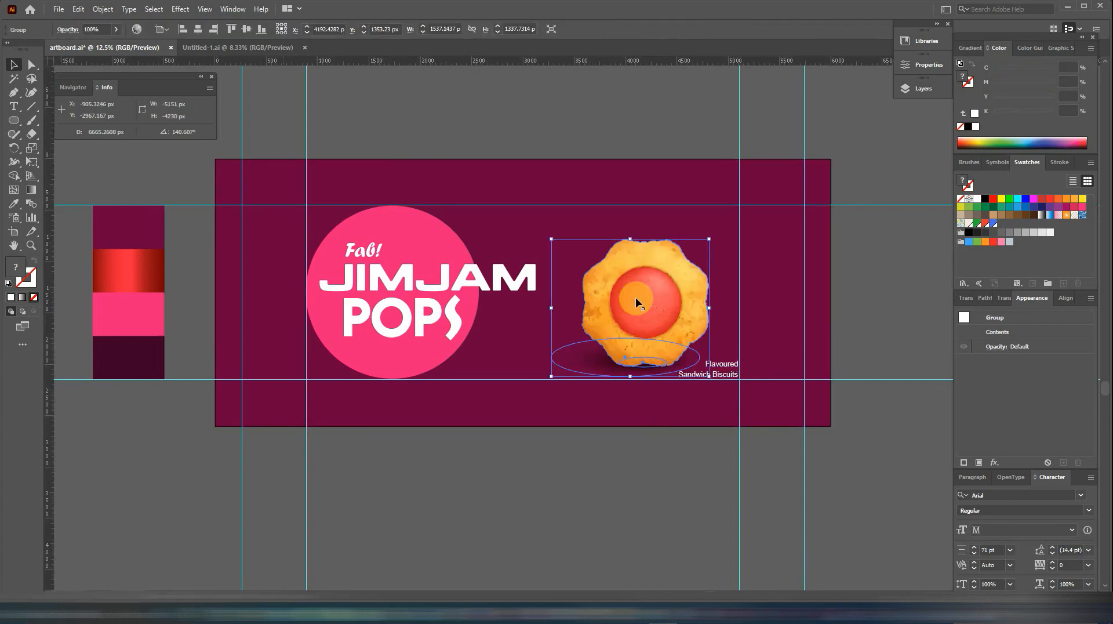
Raise the biscuit slightly above the tagline and paste a copy directly behind it
mouse_move(635, 297)
left_mouse_down()
mouse_move(638, 310)
mouse_move(640, 283)
left_mouse_up()
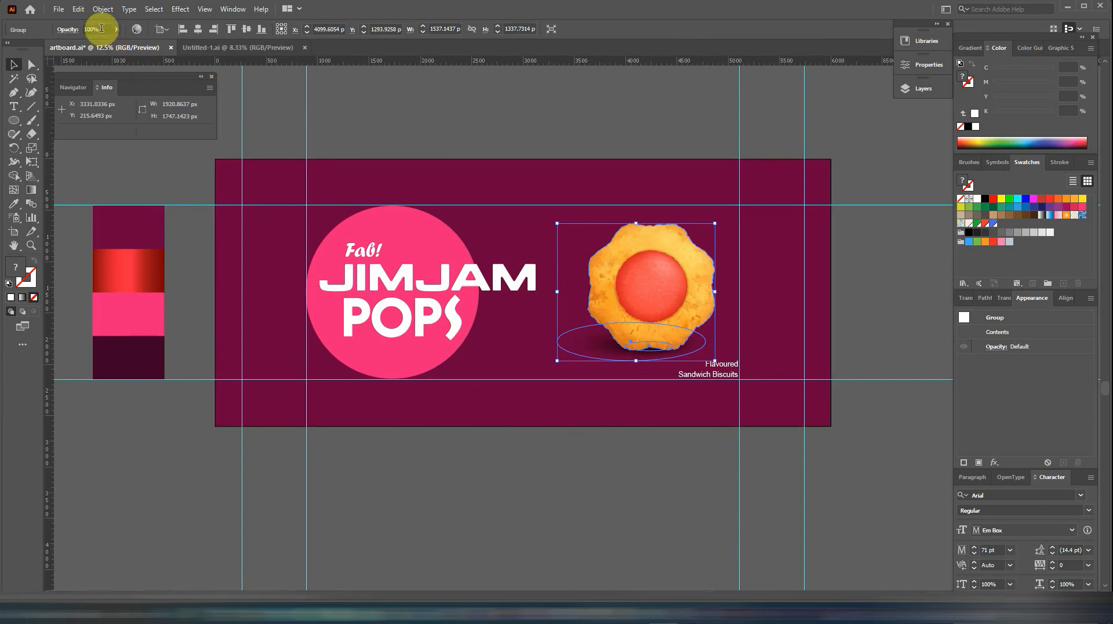
left_click(79, 9)
left_click(87, 64)
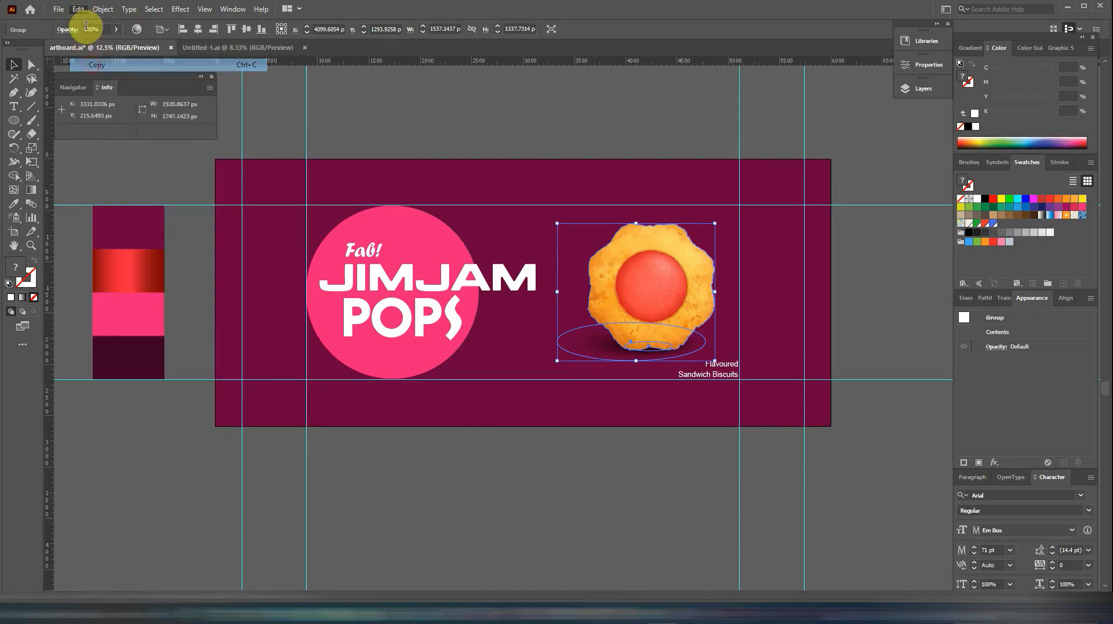
left_click(79, 12)
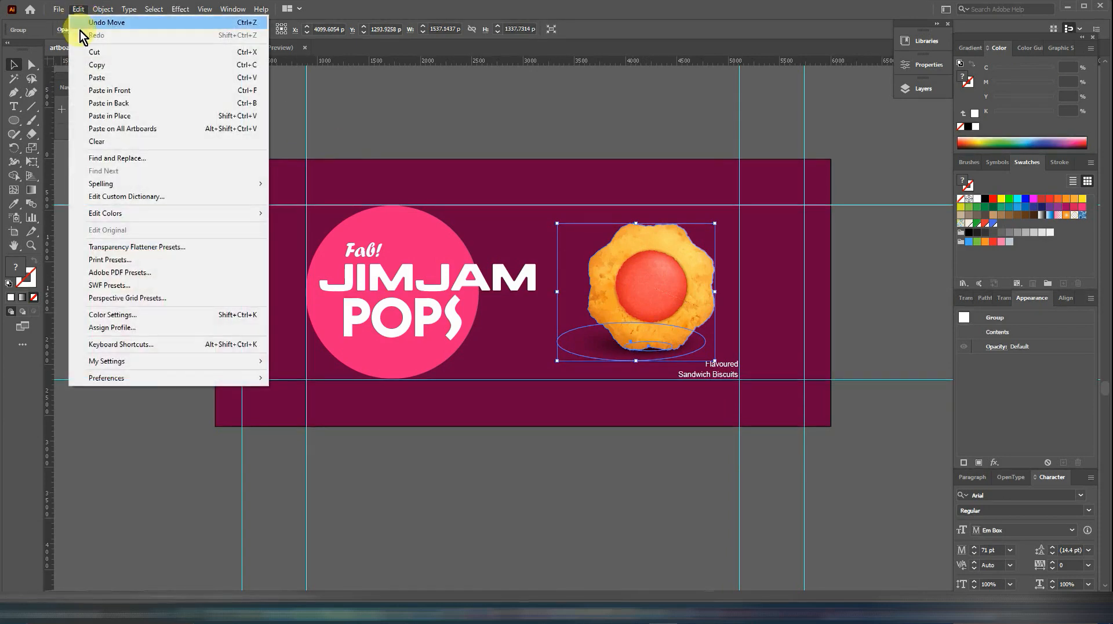
left_click(106, 102)
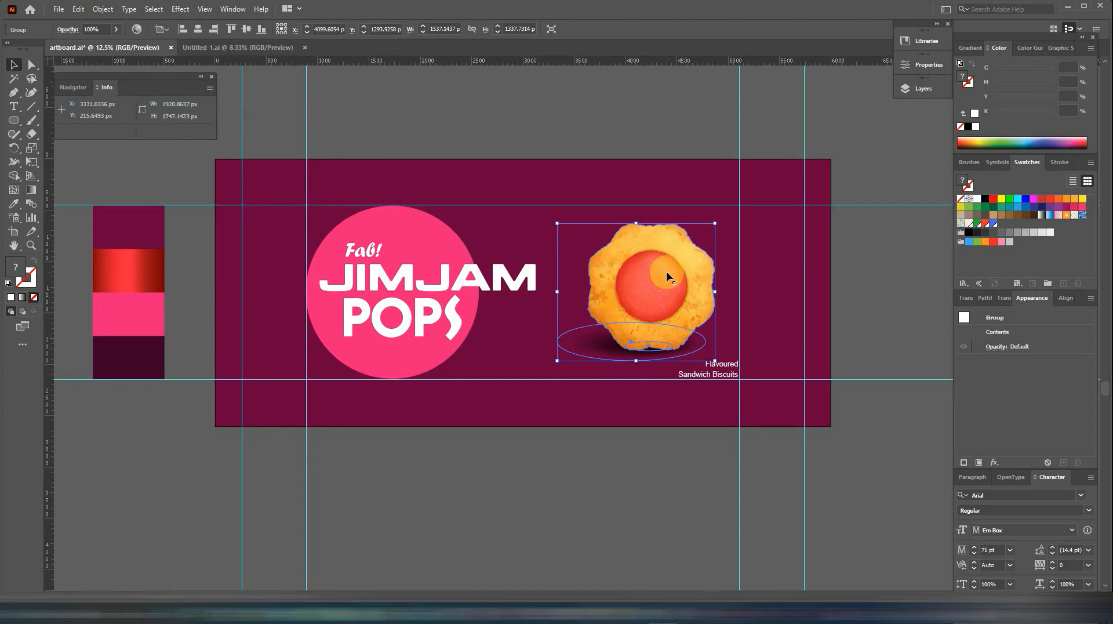
Shift the rear biscuit copy left so that it sticks out from behind the front biscuit
key("Left")
key("Left")
key("Left")
key("Left")
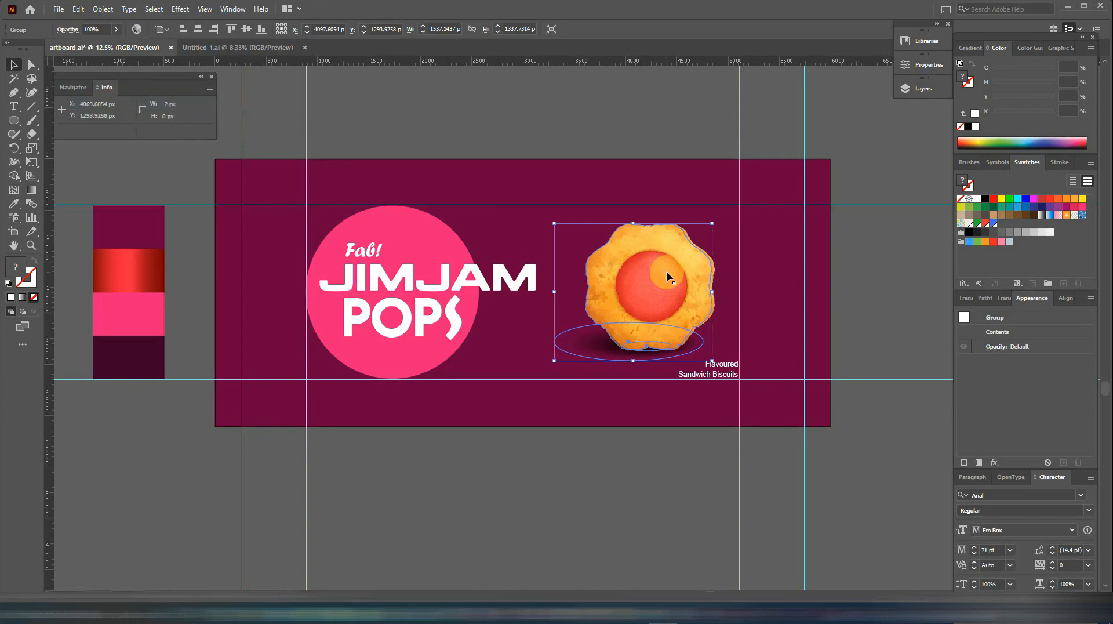
key("Left")
key("Left")
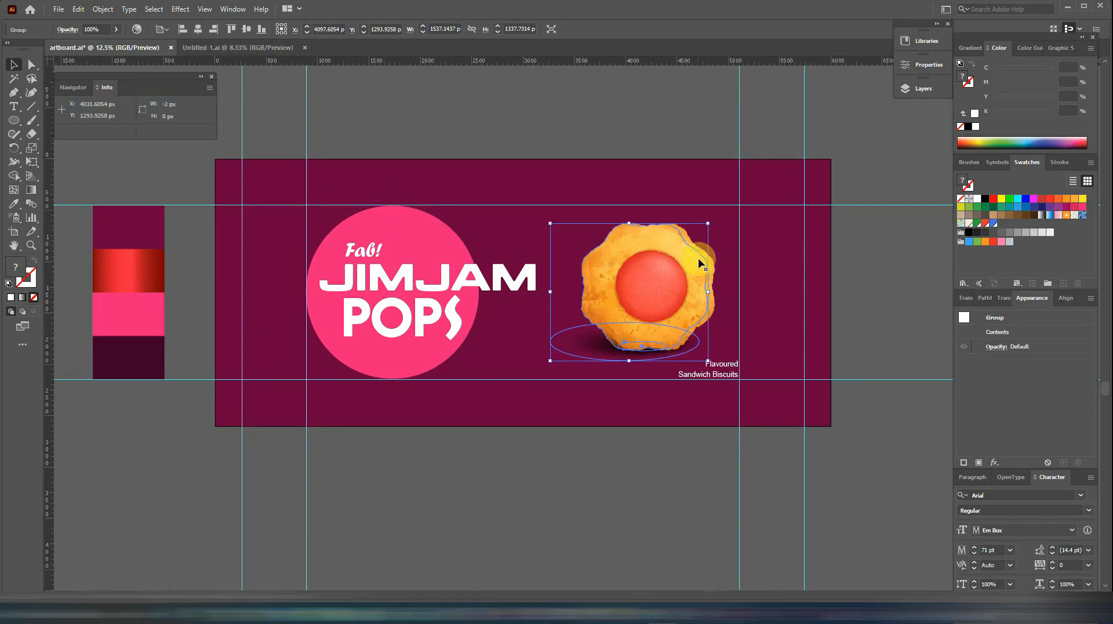
left_click_drag(699, 262, 681, 262)
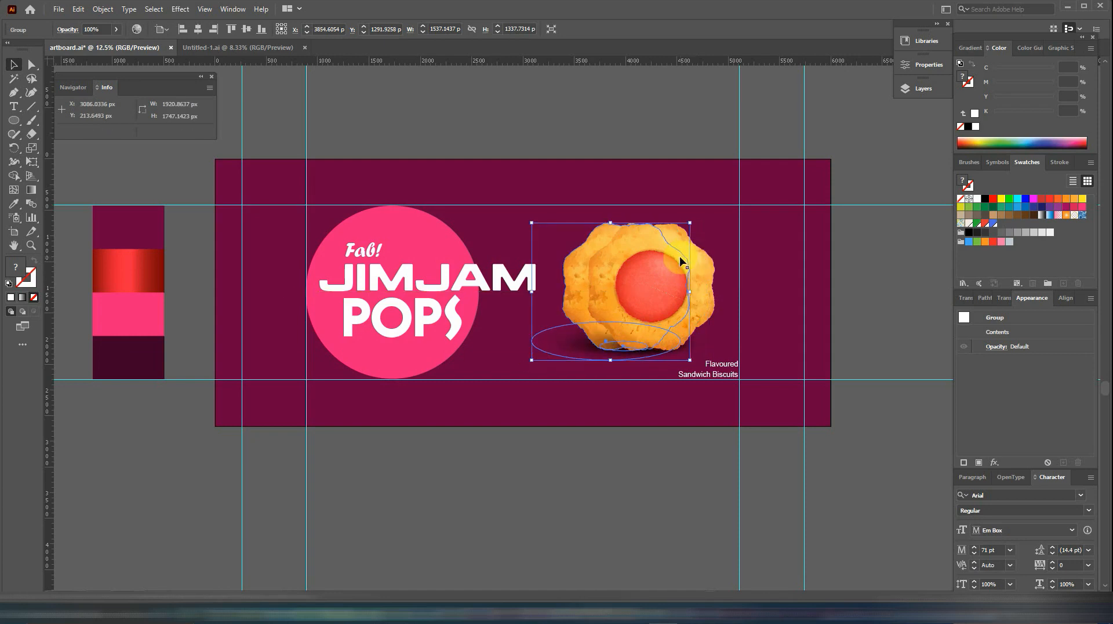
Shrink the rear biscuit to about 1407 px wide, offset it further up and left, and move the front biscuit slightly right
left_click_drag(690, 221, 682, 229)
left_click_drag(572, 265, 559, 255)
left_click_drag(707, 296, 713, 297)
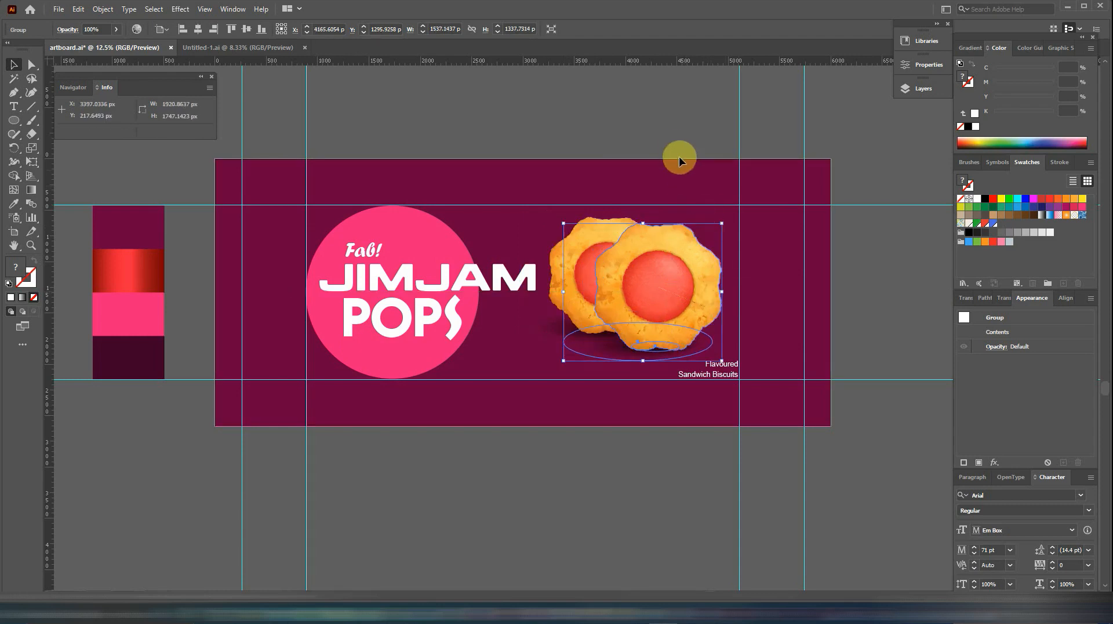
left_click(673, 136)
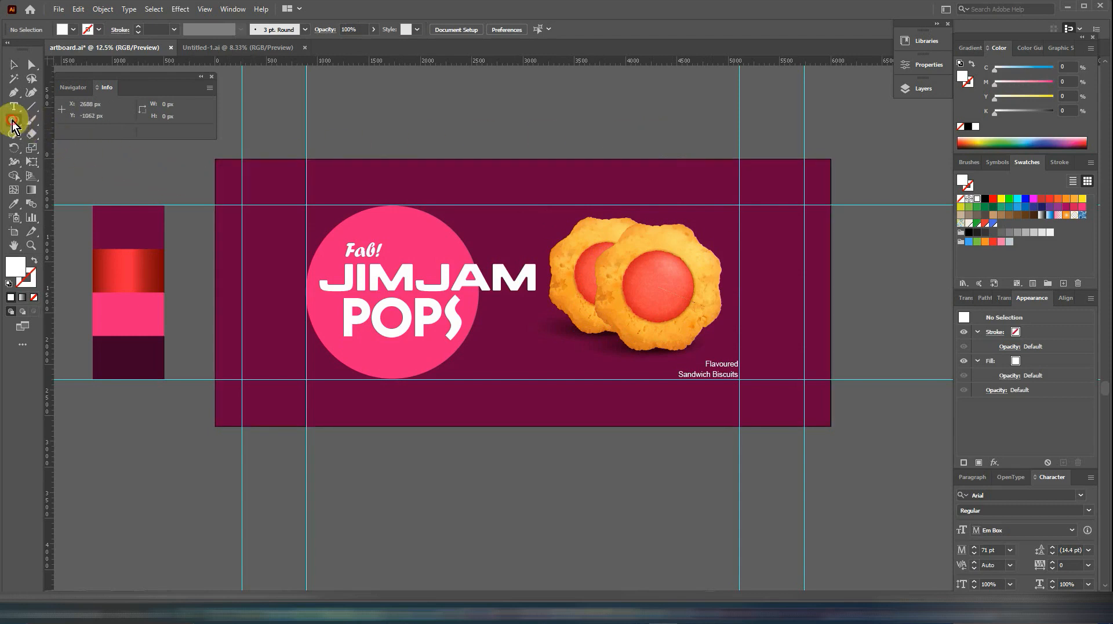
Draw a white square about 286 px wide above and to the right of the biscuits, near the guide intersection
left_click_drag(13, 125, 119, 121)
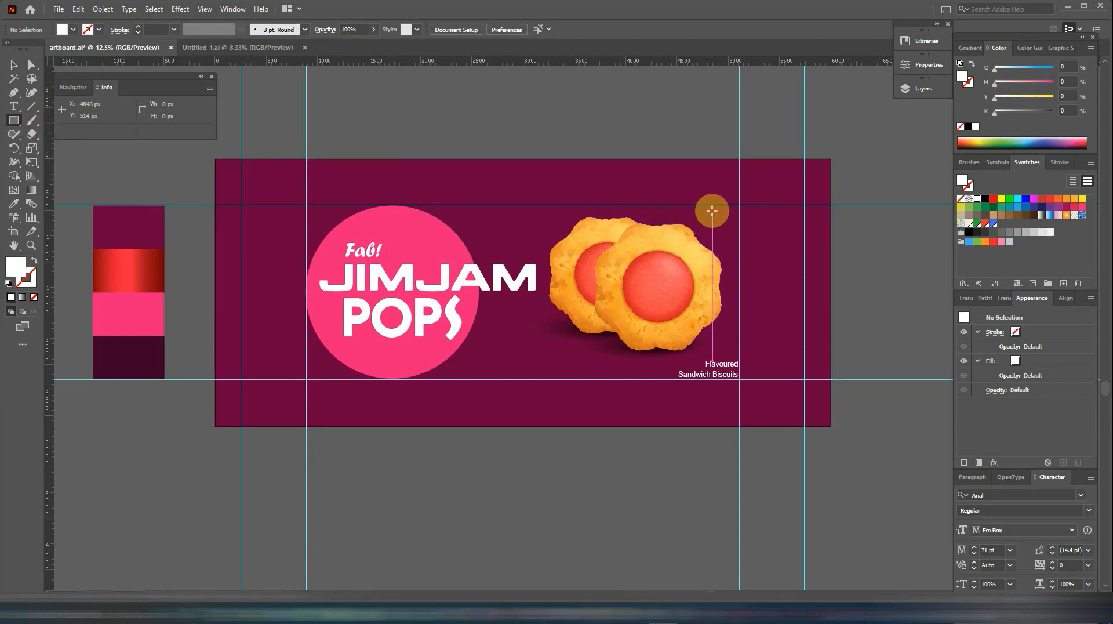
left_click_drag(712, 207, 732, 221)
left_click(14, 64)
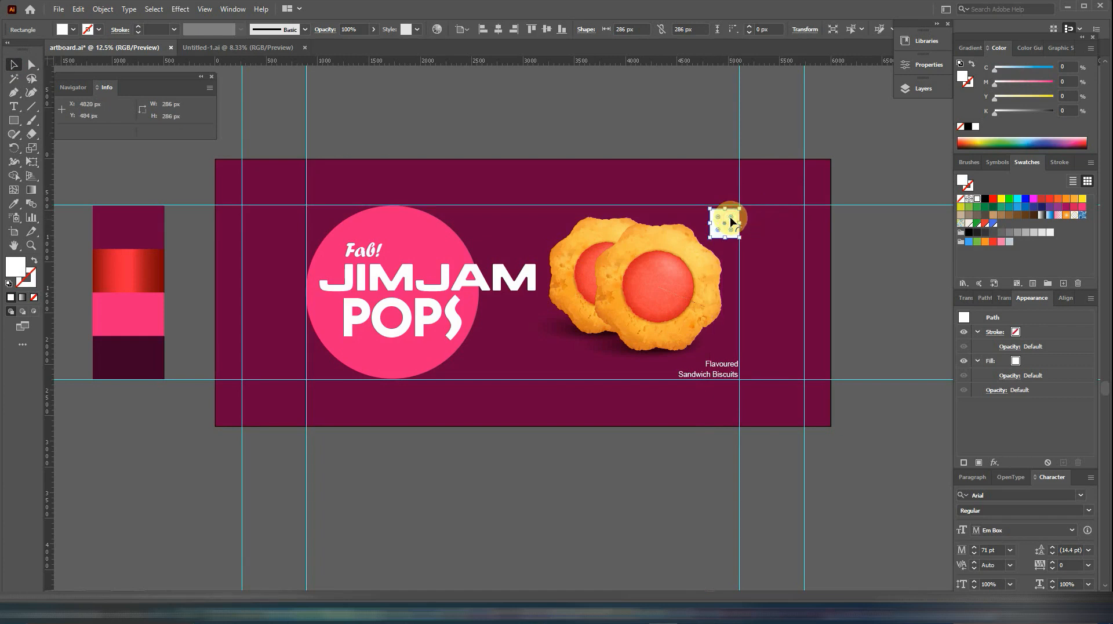
Nudge the white square up and slightly left so its upper right corner meets the horizontal and vertical guides
key("Up")
key("Up")
key("Up")
key("Up")
key("Up")
key("Up")
key("Up")
key("Up")
key("Up")
key("Up")
key("Up")
key("Up")
key("Up")
key("Up")
key("Up")
key("Up")
key("Up")
key("Up")
key("Up")
key("Up")
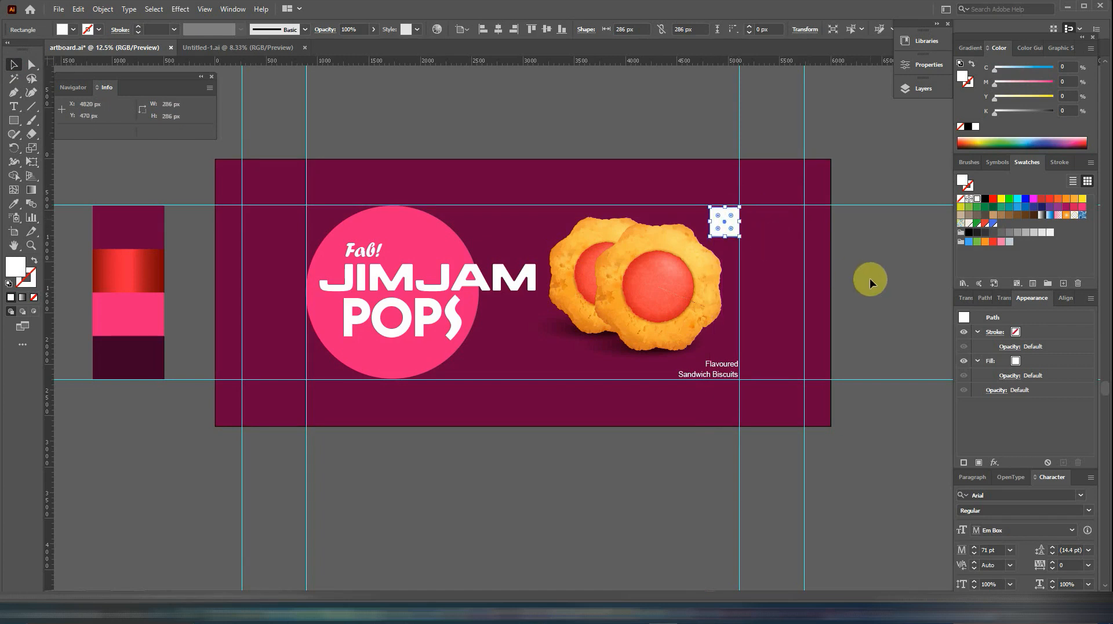
key("Up")
key("Up")
key("Up")
key("Up")
key("Up")
key("Up")
key("Up")
key("Up")
key("Left")
key("Left")
key("Left")
key("Left")
key("Left")
key("Left")
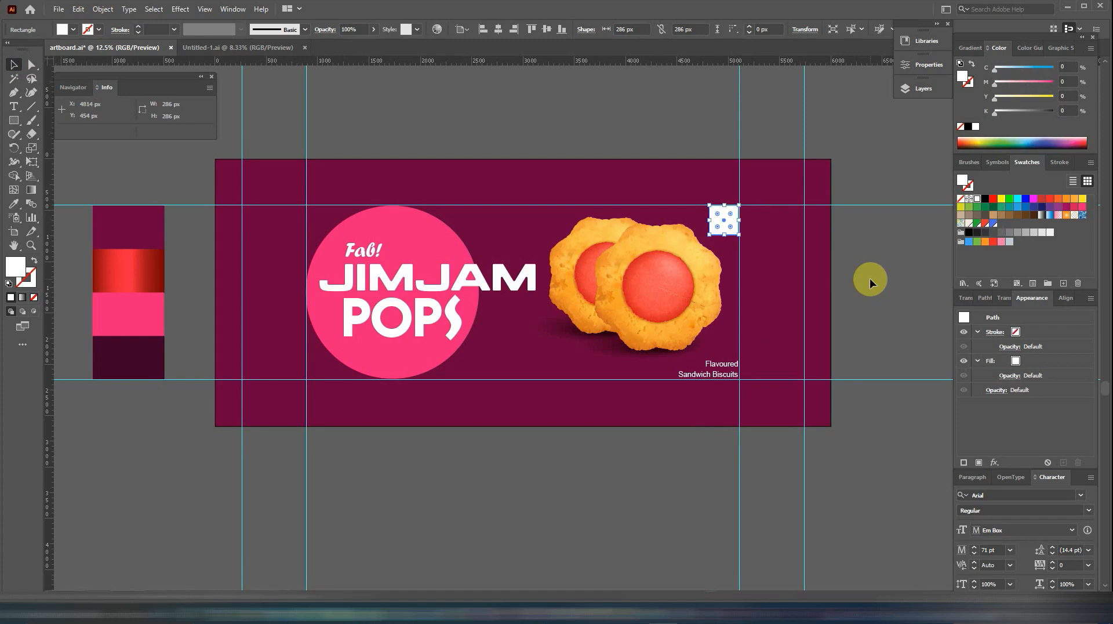
Give the white square a dark green 3 pt stroke
left_click(33, 285)
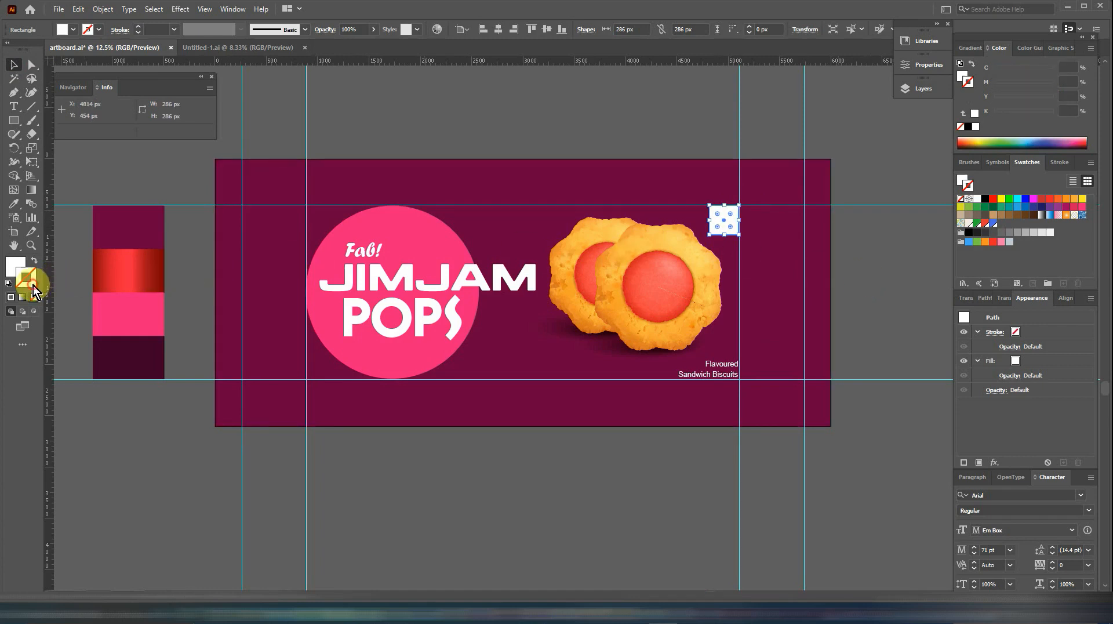
left_click(993, 206)
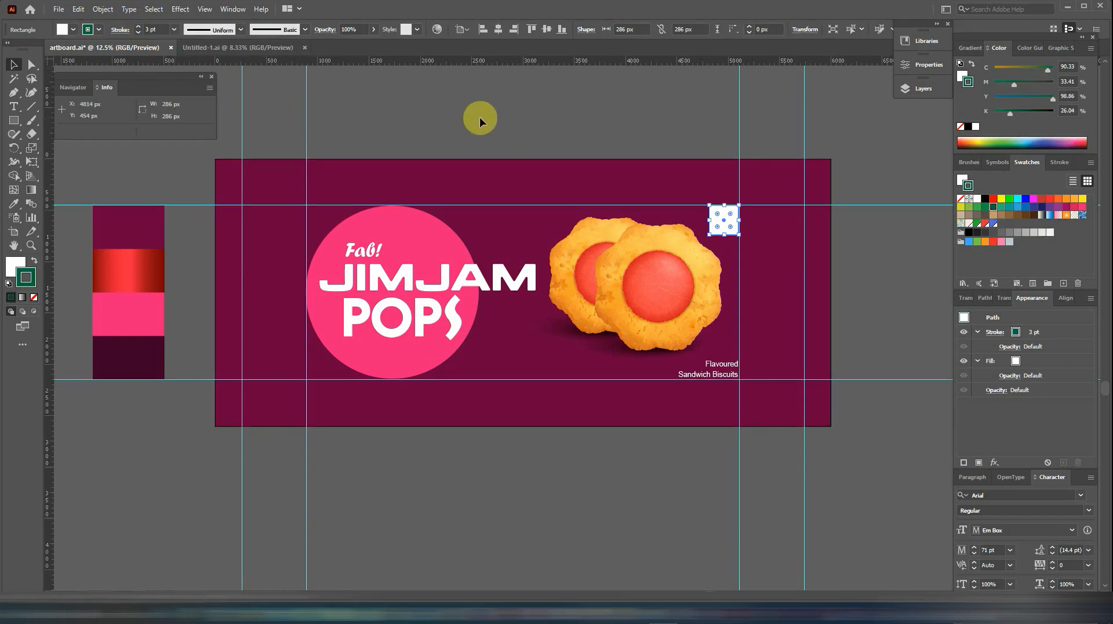
left_click(571, 170)
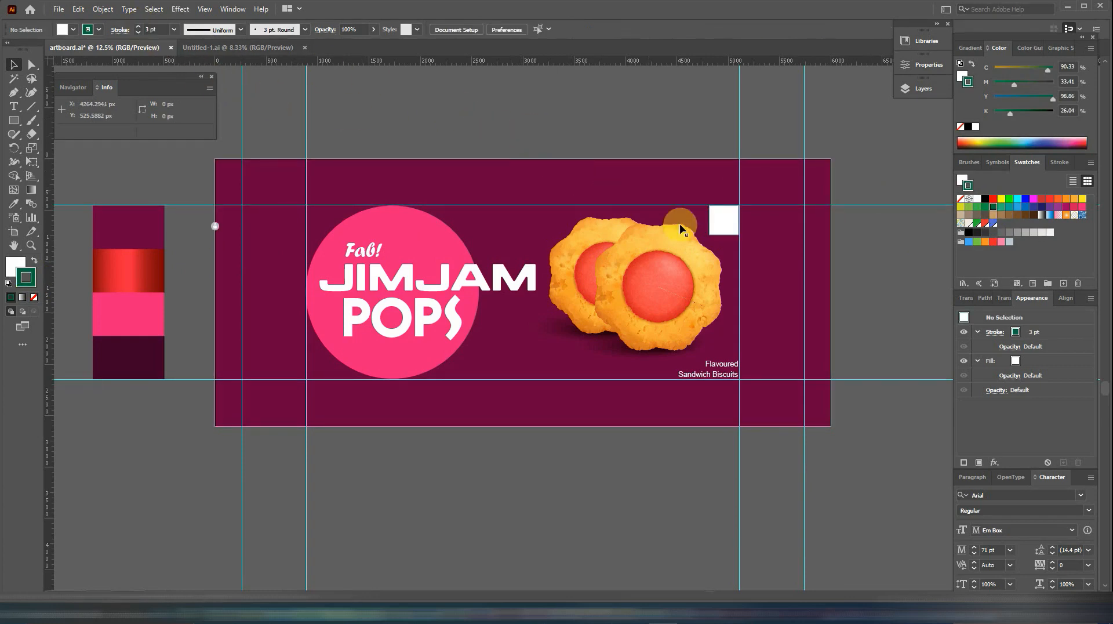
Draw a circle about 148 px across inside the square and swap its colours to a dark green fill
left_click(14, 121)
left_click_drag(15, 125, 55, 147)
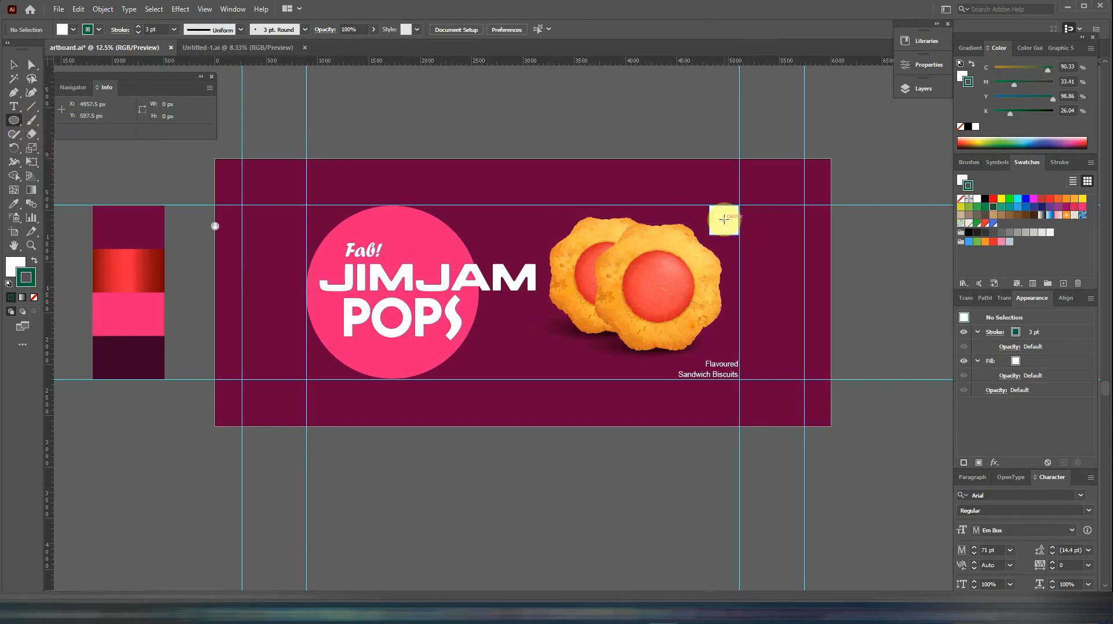
left_click_drag(724, 219, 728, 225)
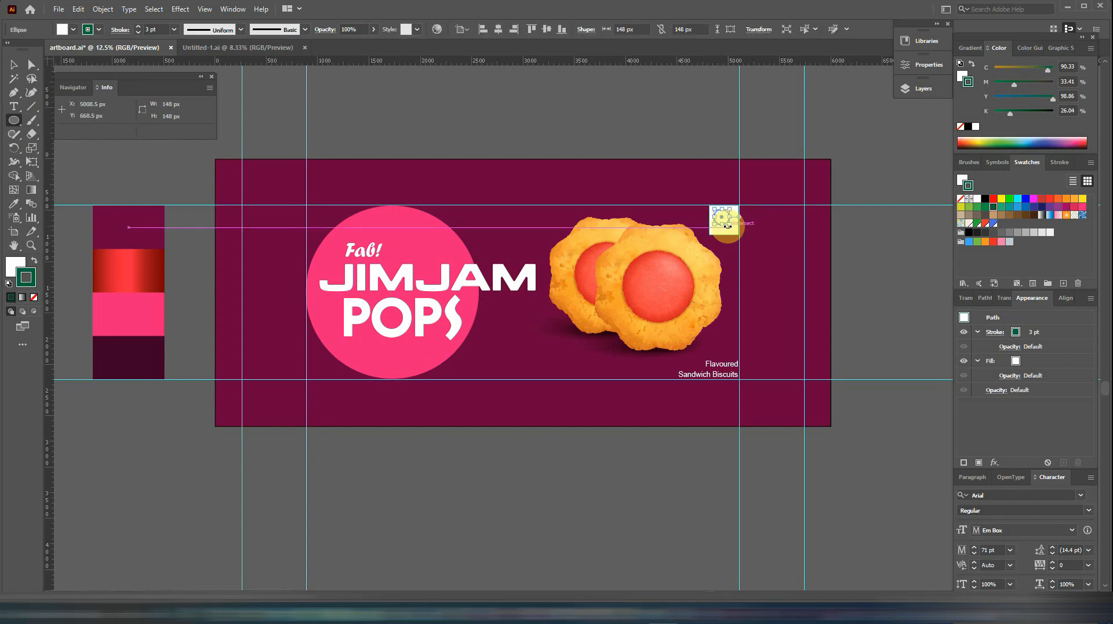
left_click(31, 262)
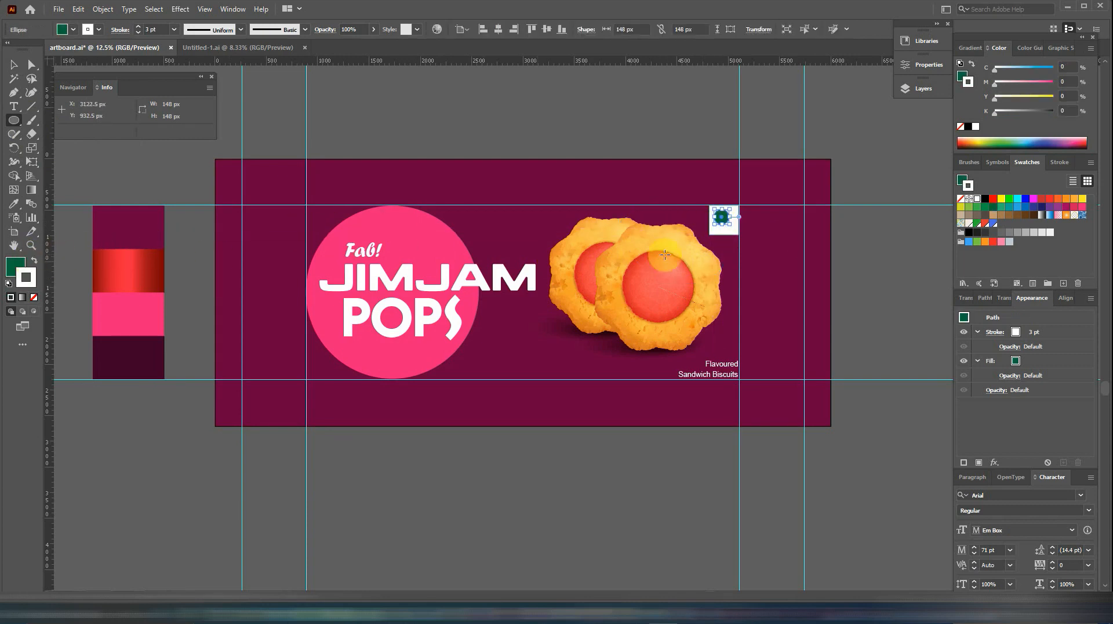
Centre the green circle and the white square on each other in both directions and group them
left_click(15, 64)
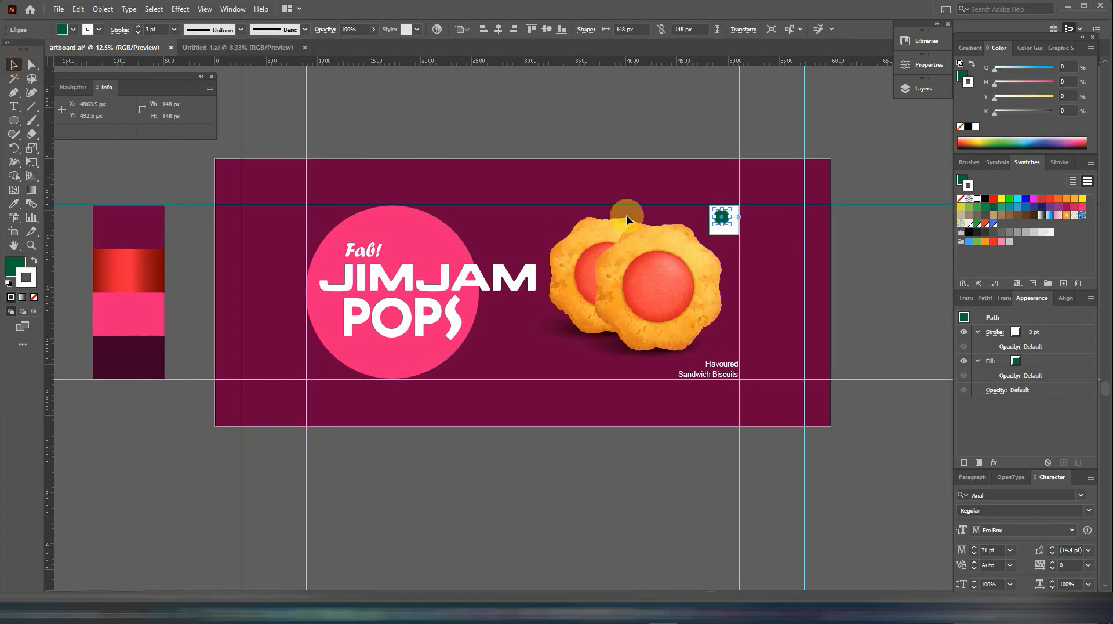
left_click(732, 235, "shift")
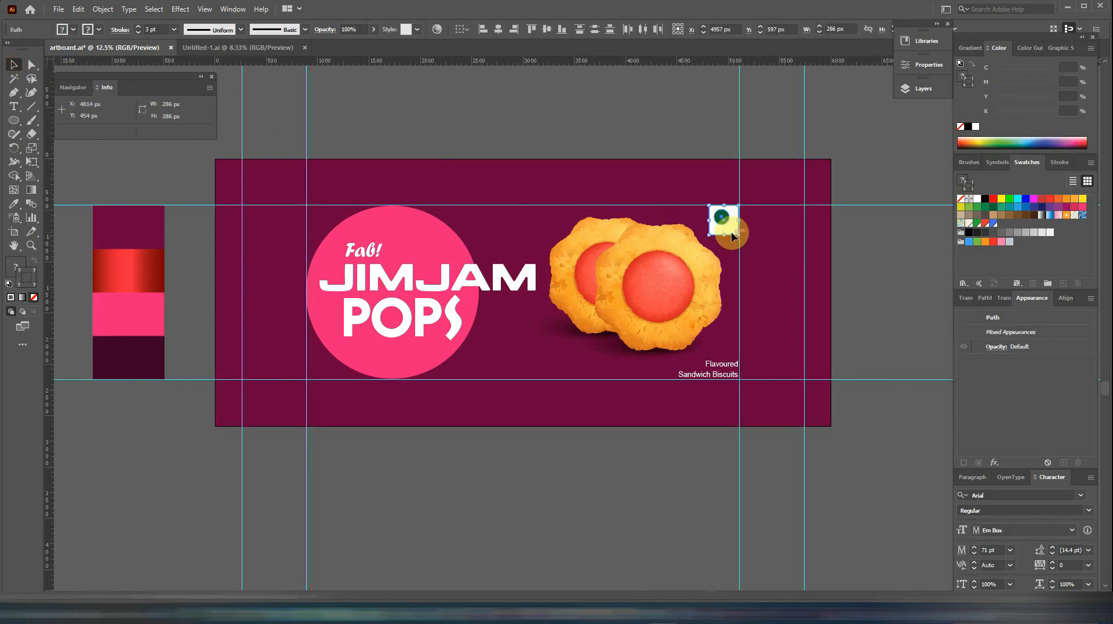
left_click(499, 34)
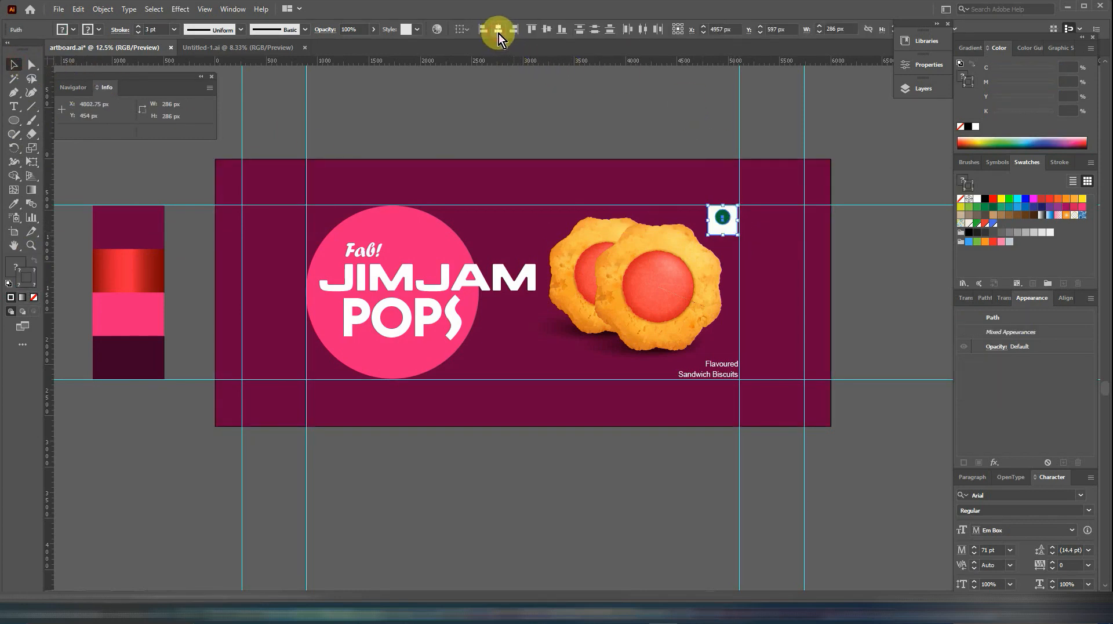
left_click(545, 33)
key("ctrl+g")
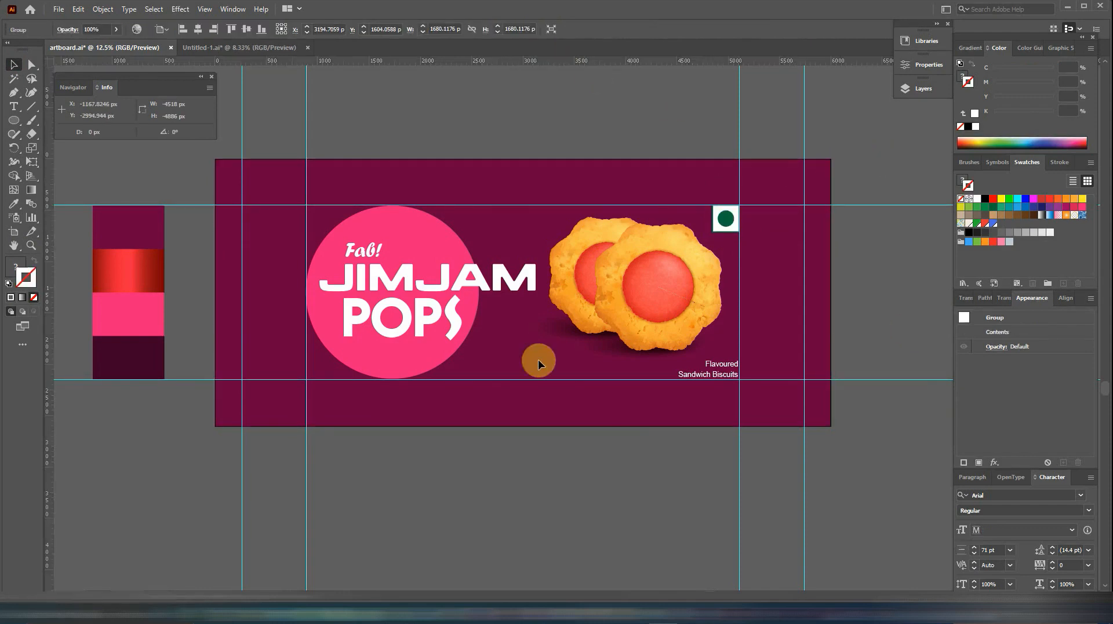
Position the strawberry pair between the pink circle and the biscuits, and nudge both biscuits slightly right
left_click_drag(538, 359, 555, 353)
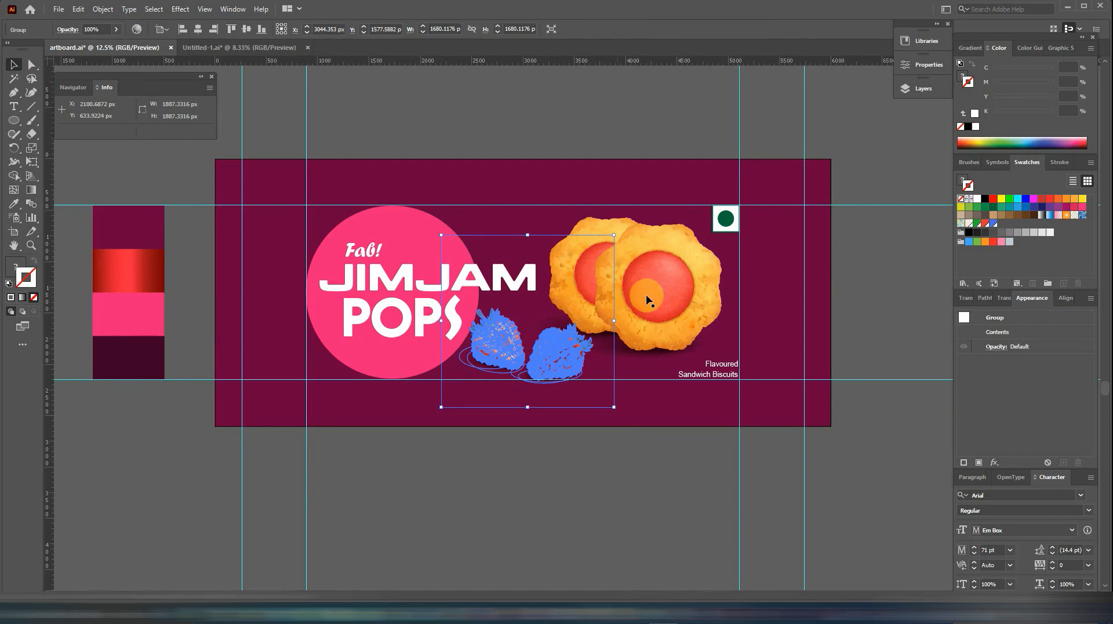
left_click(600, 226)
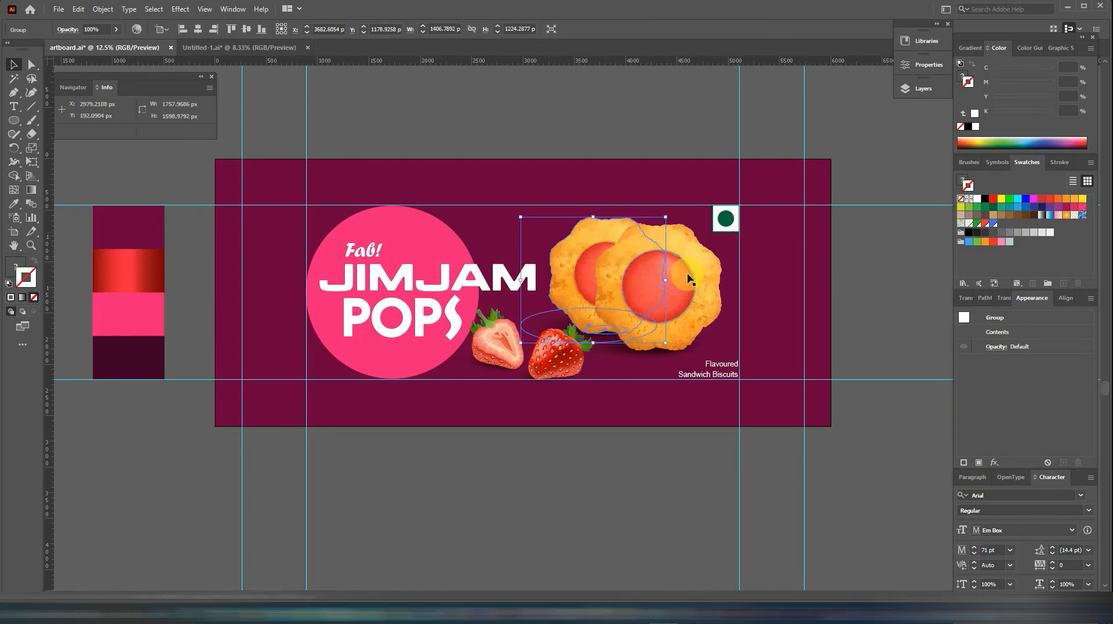
key("Right")
key("Right")
key("Right")
key("Right")
key("Right")
key("Right")
key("Right")
key("Right")
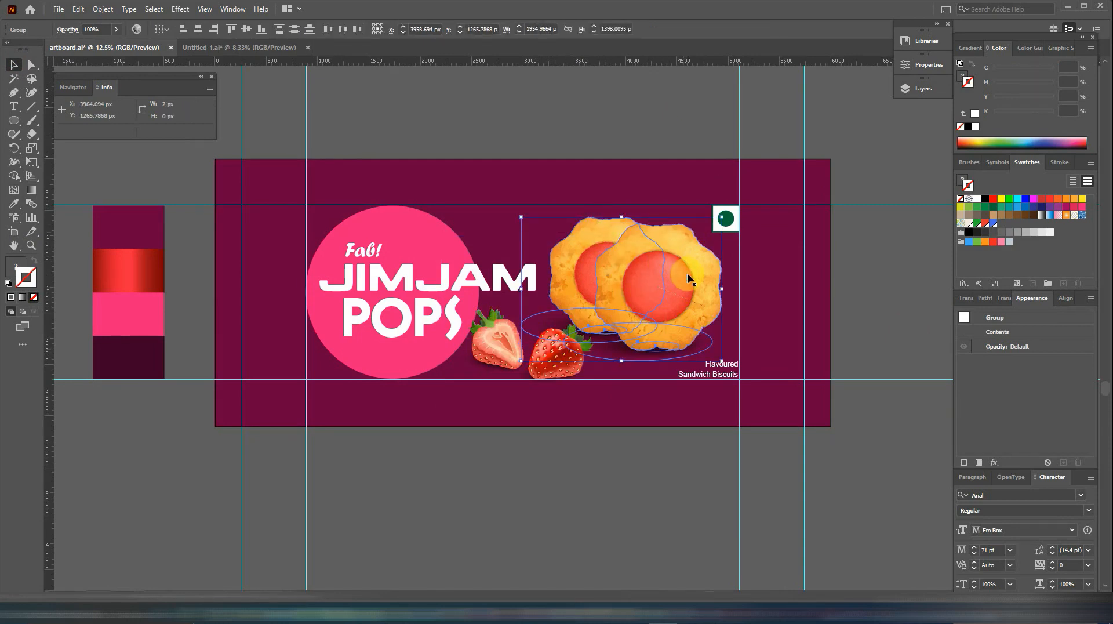
key("Right")
key("Right")
key("Right")
key("Right")
key("Up")
key("Up")
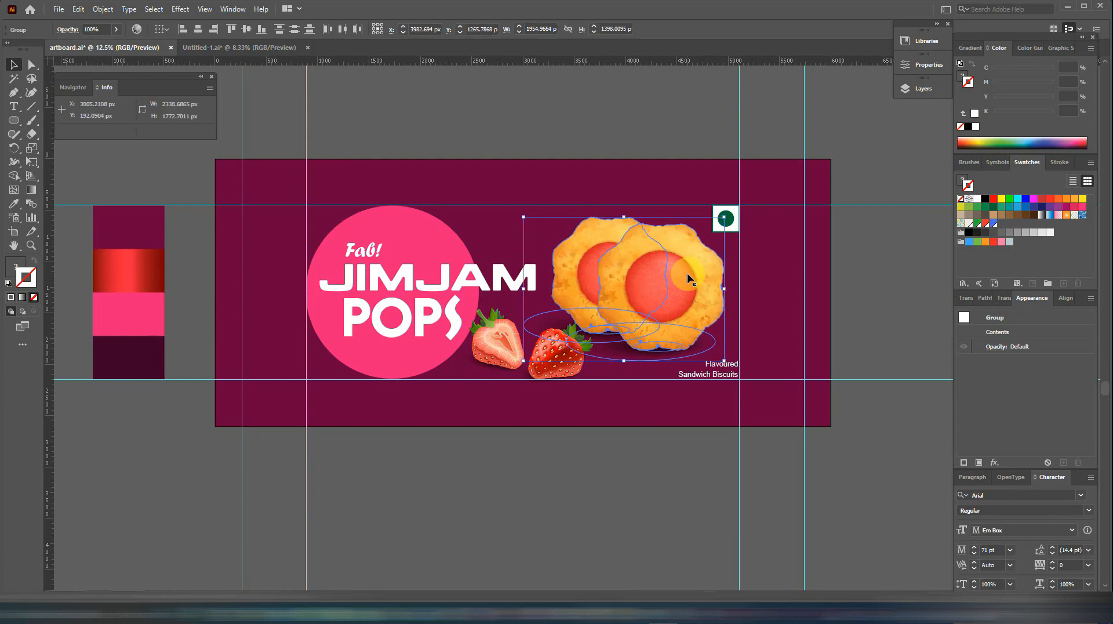
left_click(587, 455)
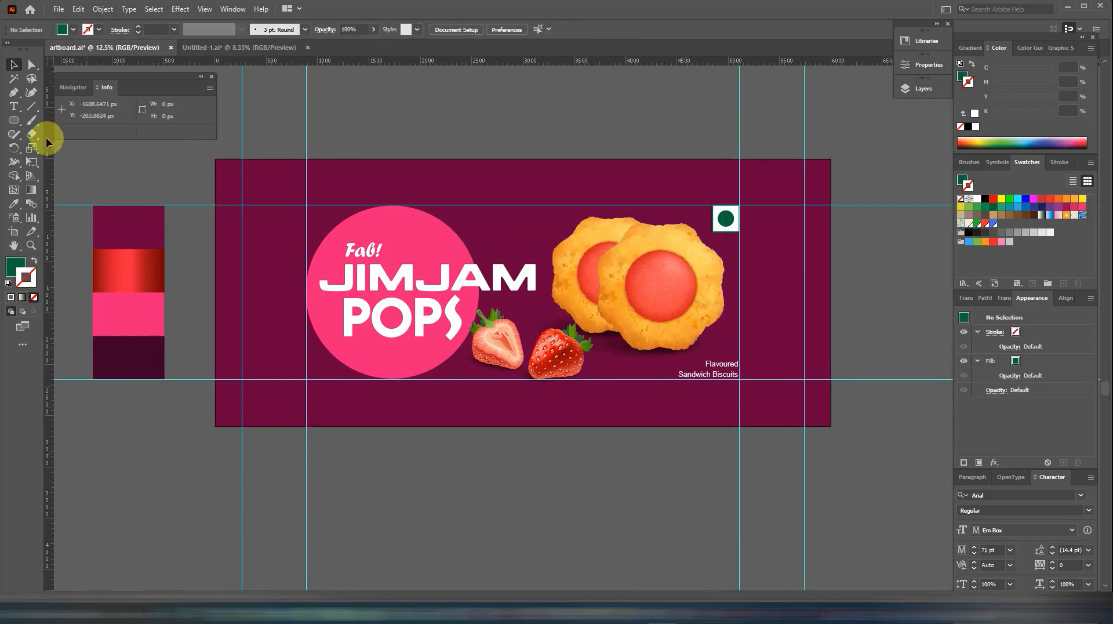
Draw a closed Pen shape between the artboard's two left corners, with its curved side bulging to the guide beside the pink circle
left_click(13, 92)
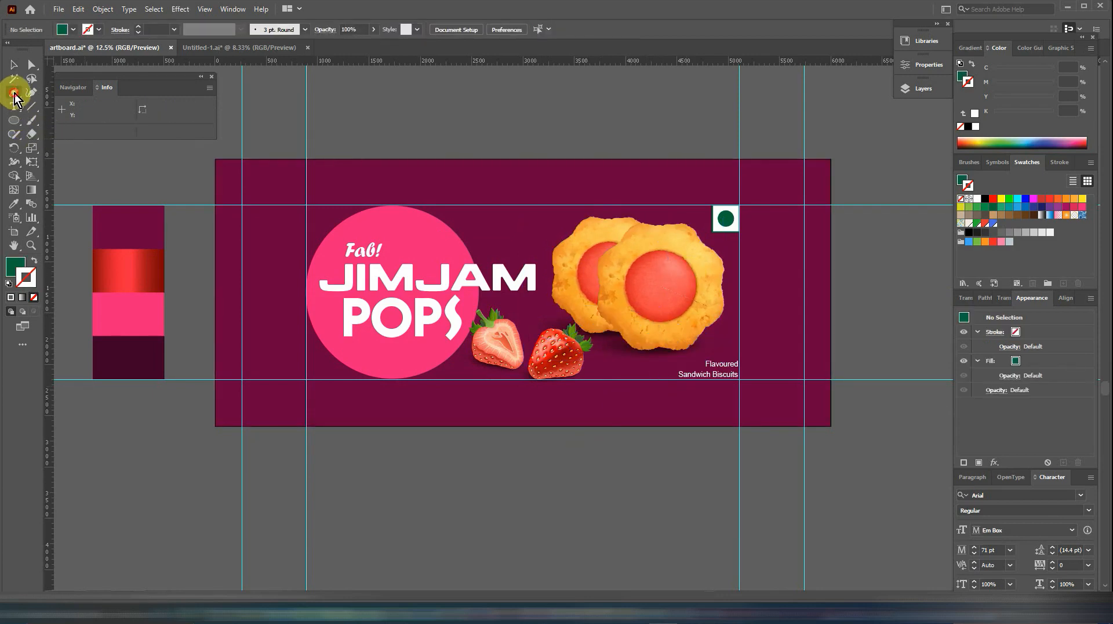
left_click(216, 160)
left_click(309, 295)
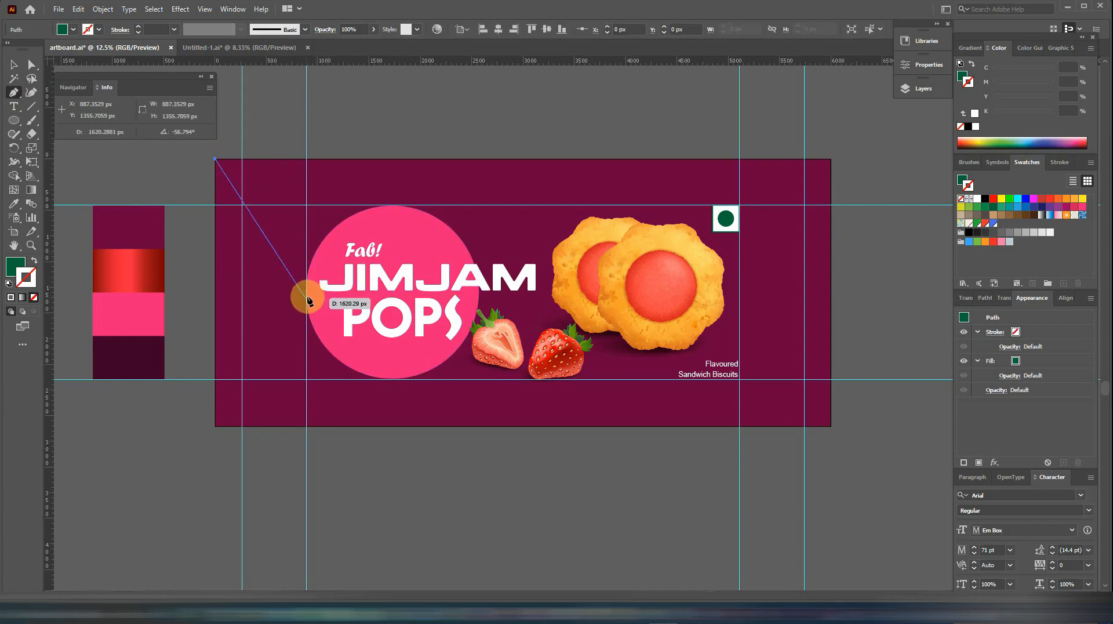
left_click_drag(307, 293, 303, 357)
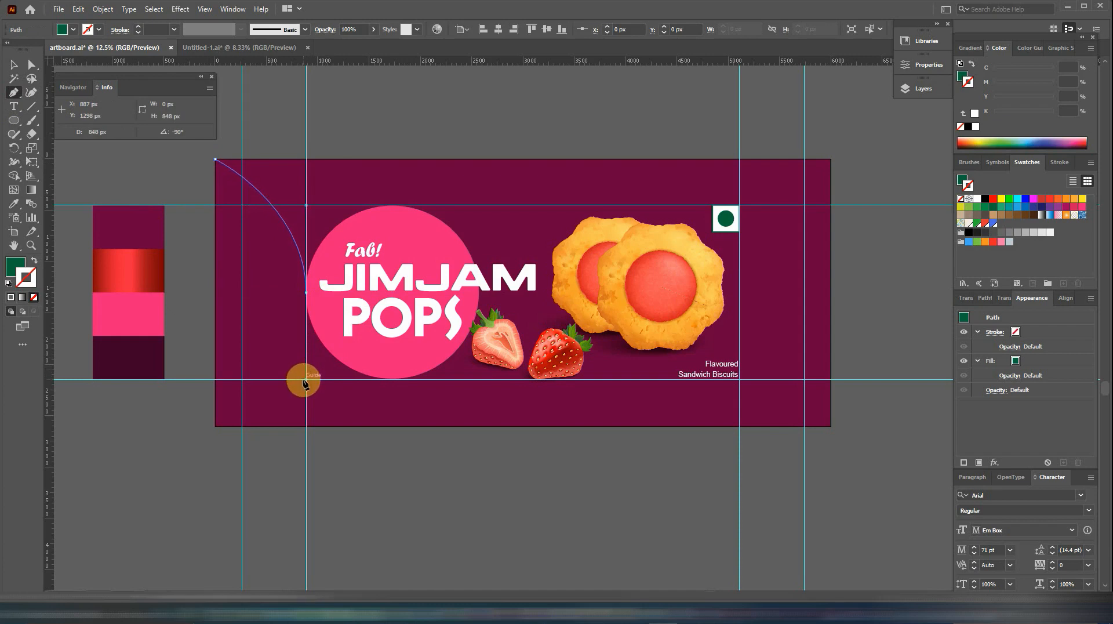
left_click(215, 427)
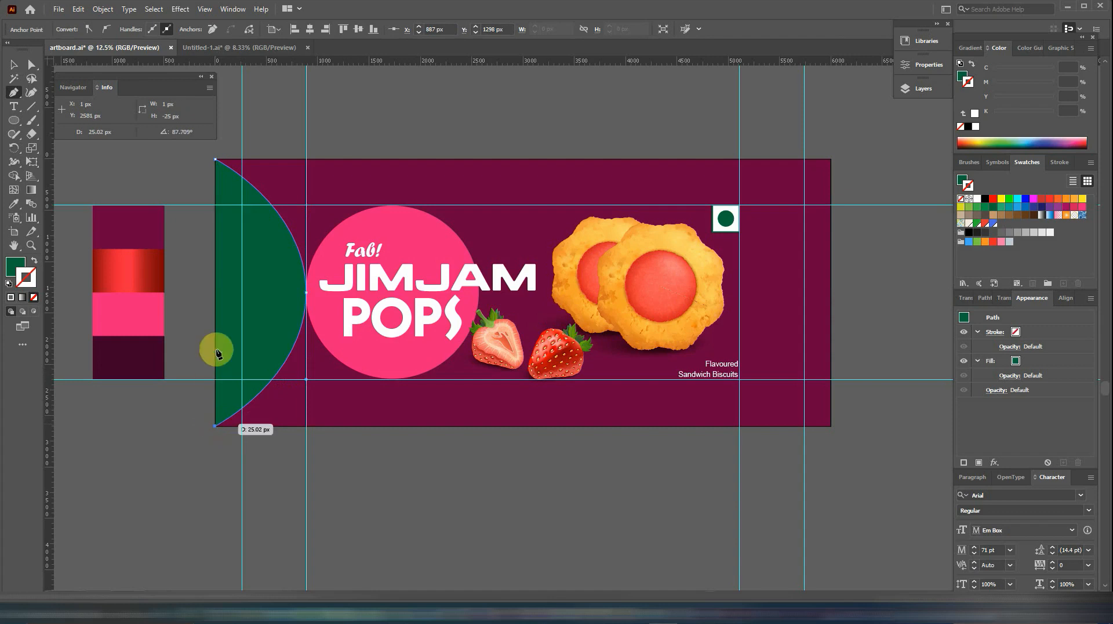
left_click(216, 160)
Fill the curved shape with the red gradient sampled from the colour palette beside the artboard
left_click(13, 203)
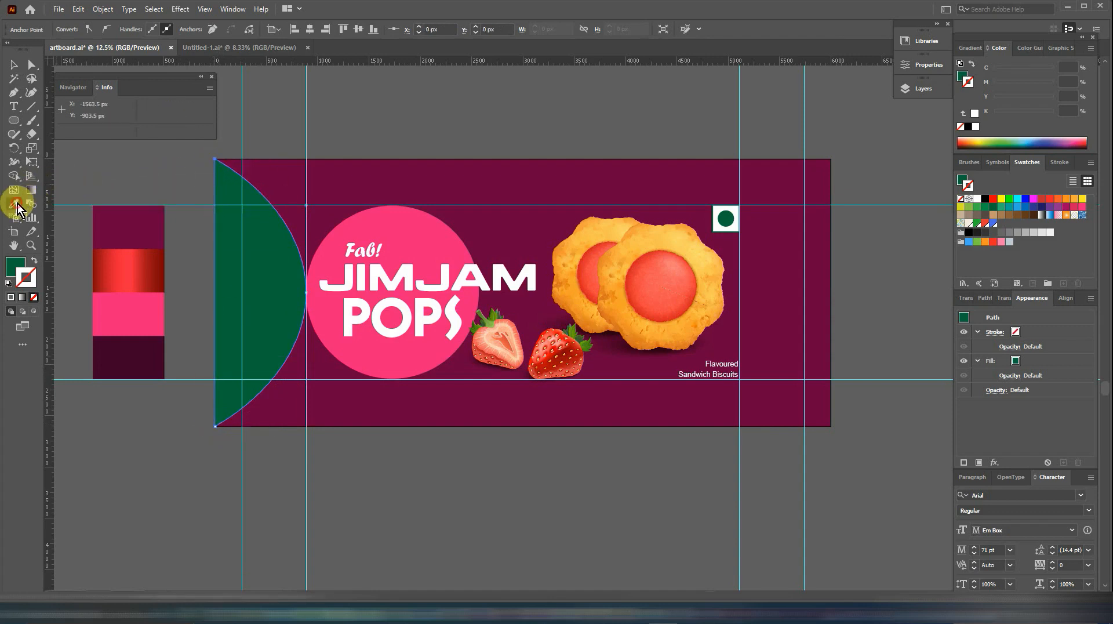
left_click(146, 270)
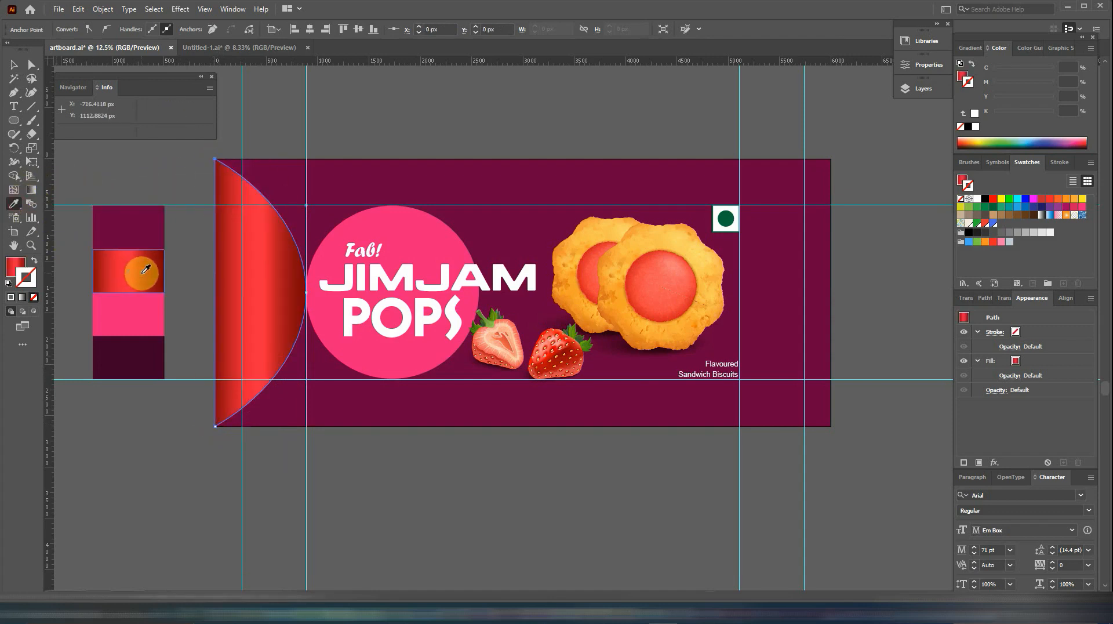
left_click(19, 64)
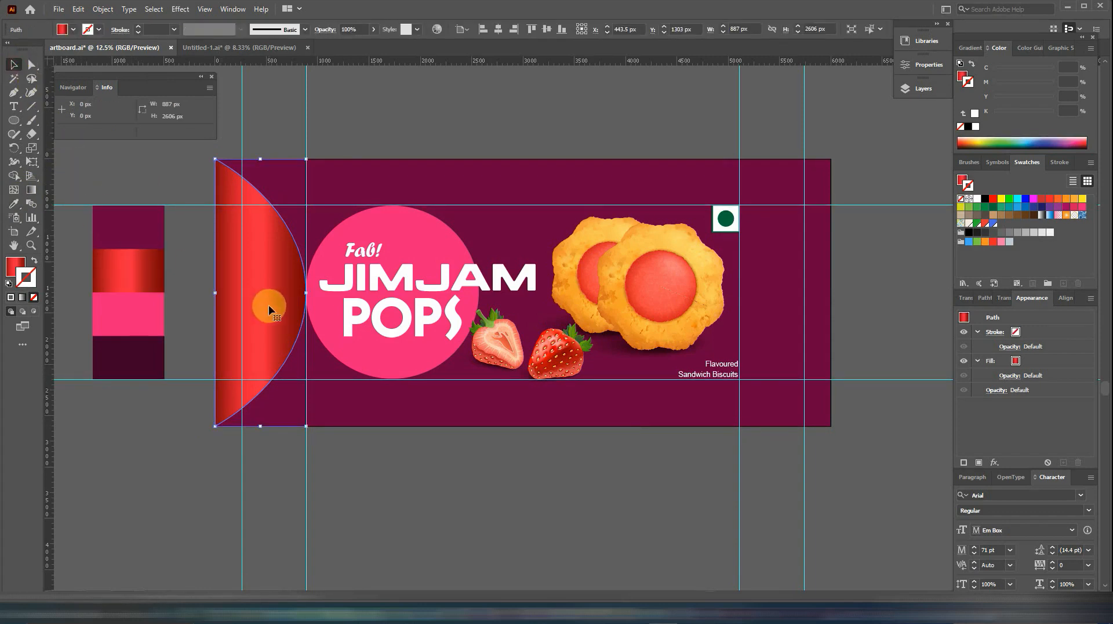
Copy the red gradient curved shape to the artboard's right end and reflect the copy across the vertical axis
left_click_drag(269, 304, 794, 312)
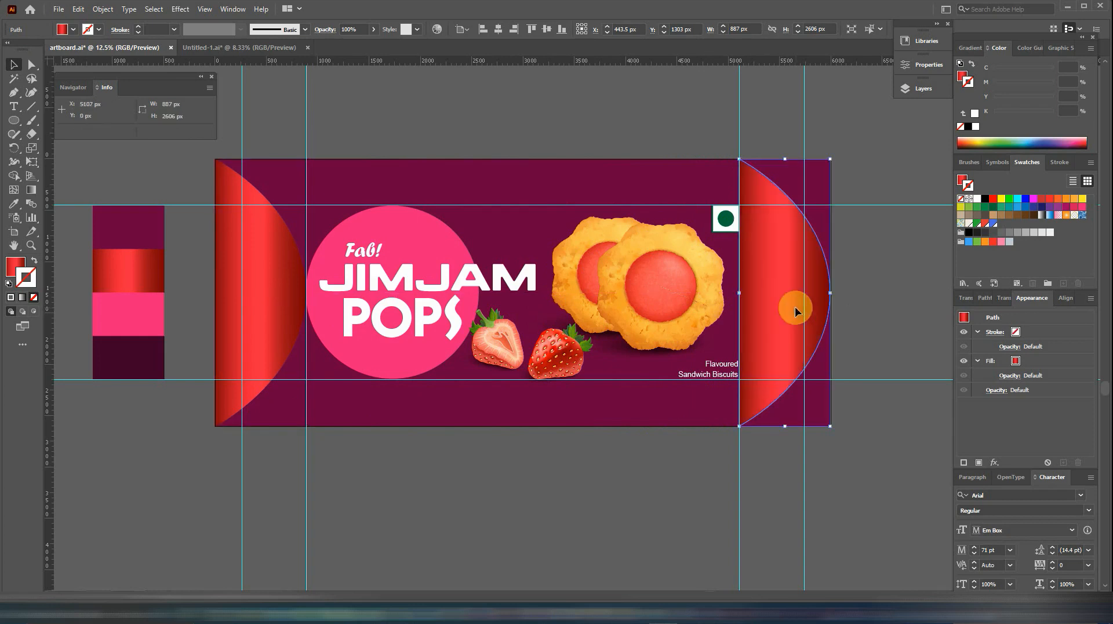
right_click(775, 276)
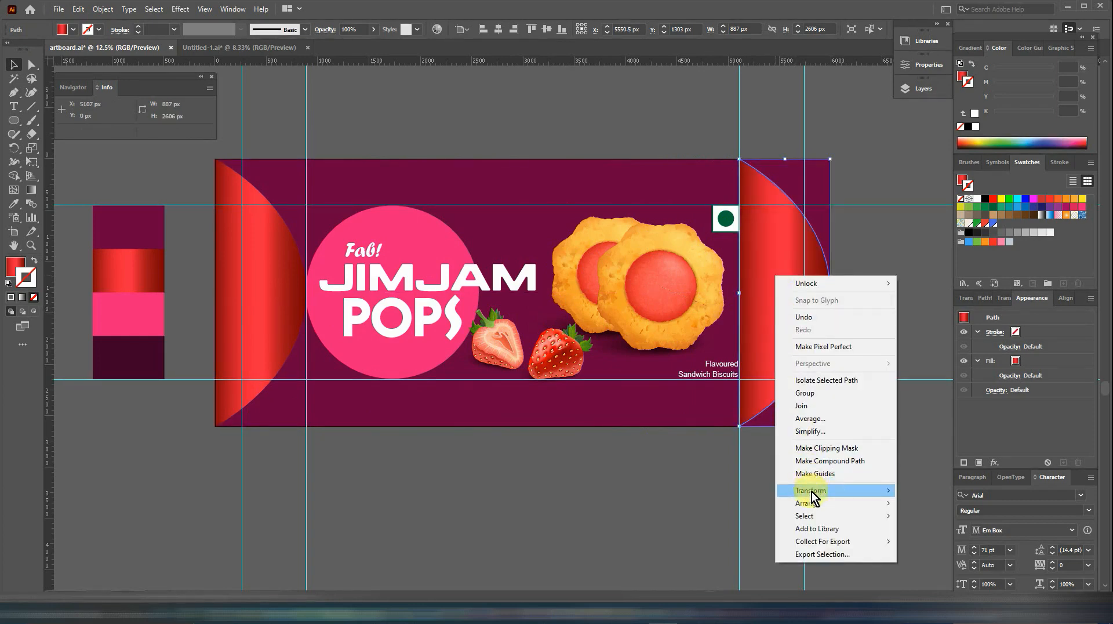
mouse_move(810, 510)
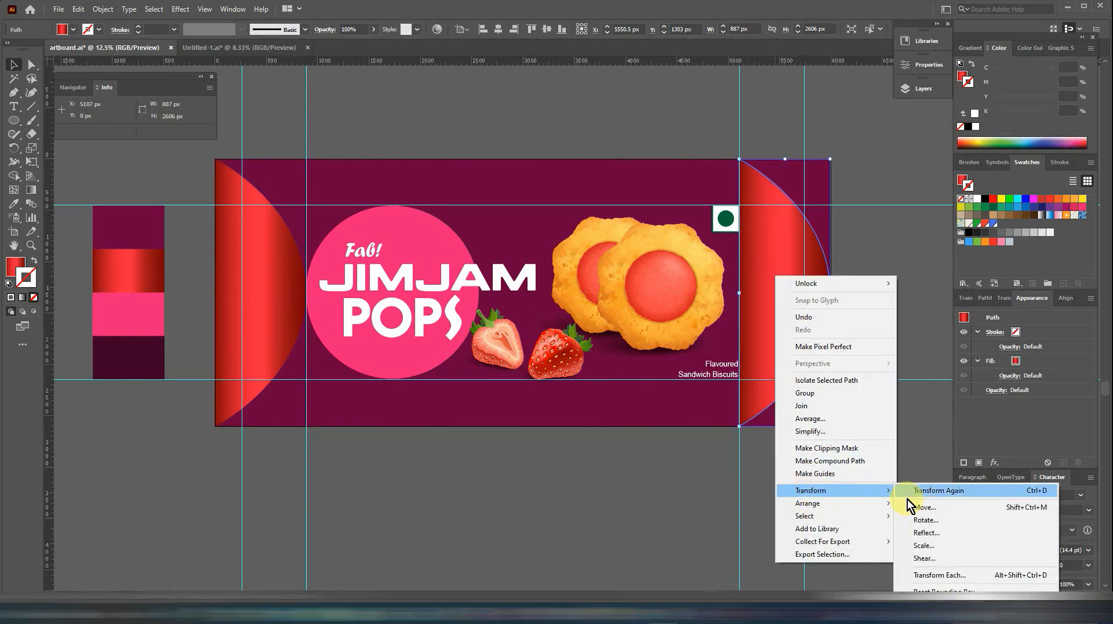
left_click(922, 534)
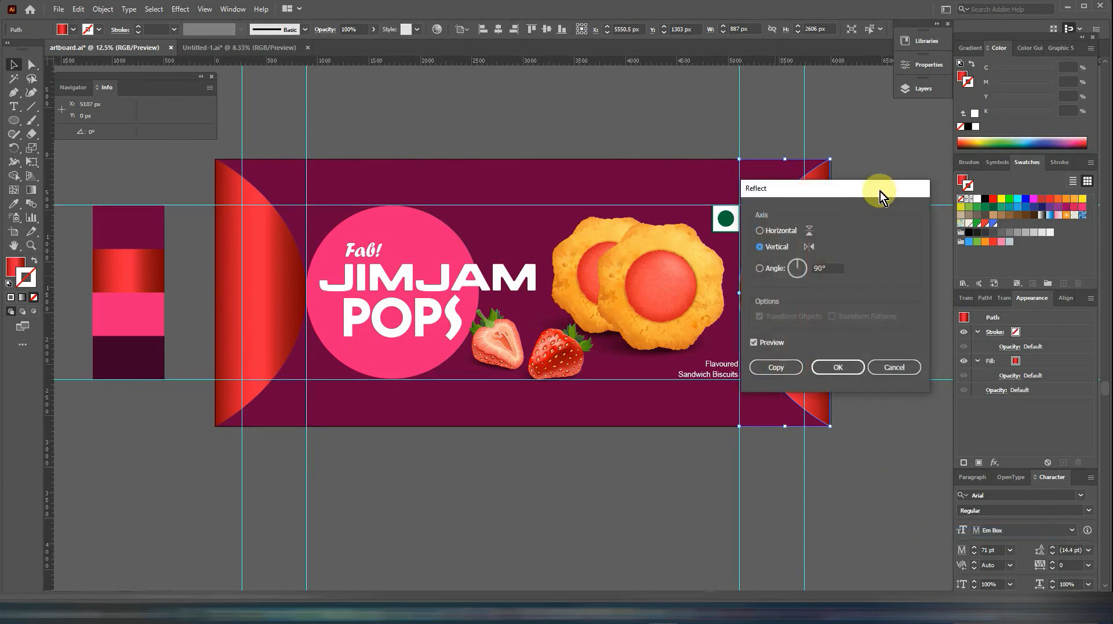
left_click_drag(881, 186, 587, 166)
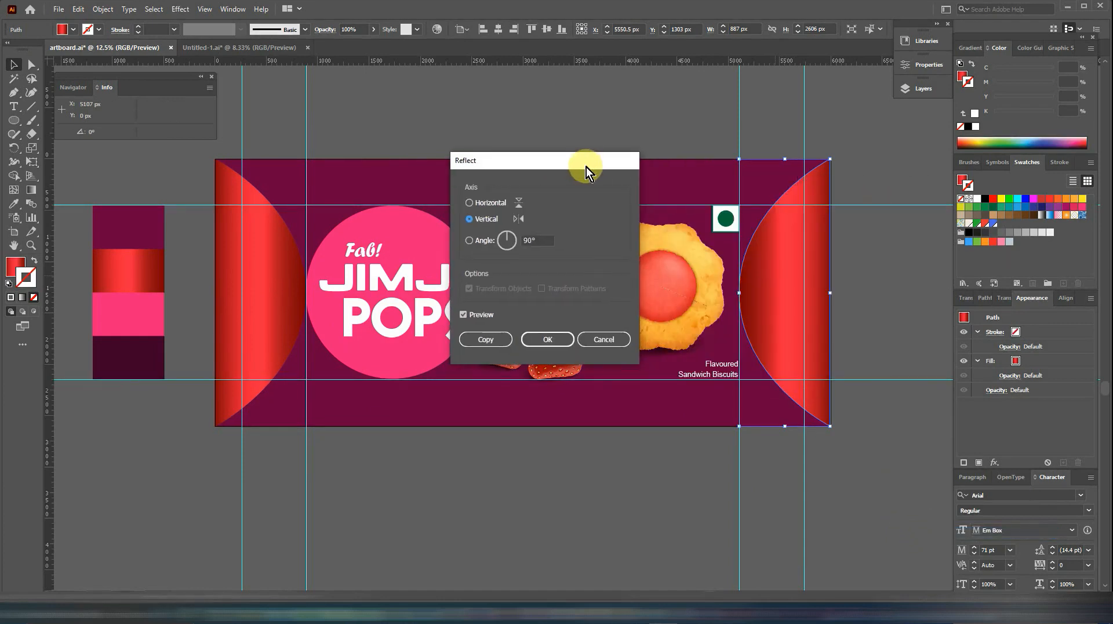
left_click(545, 339)
key("ctrl+shift+a")
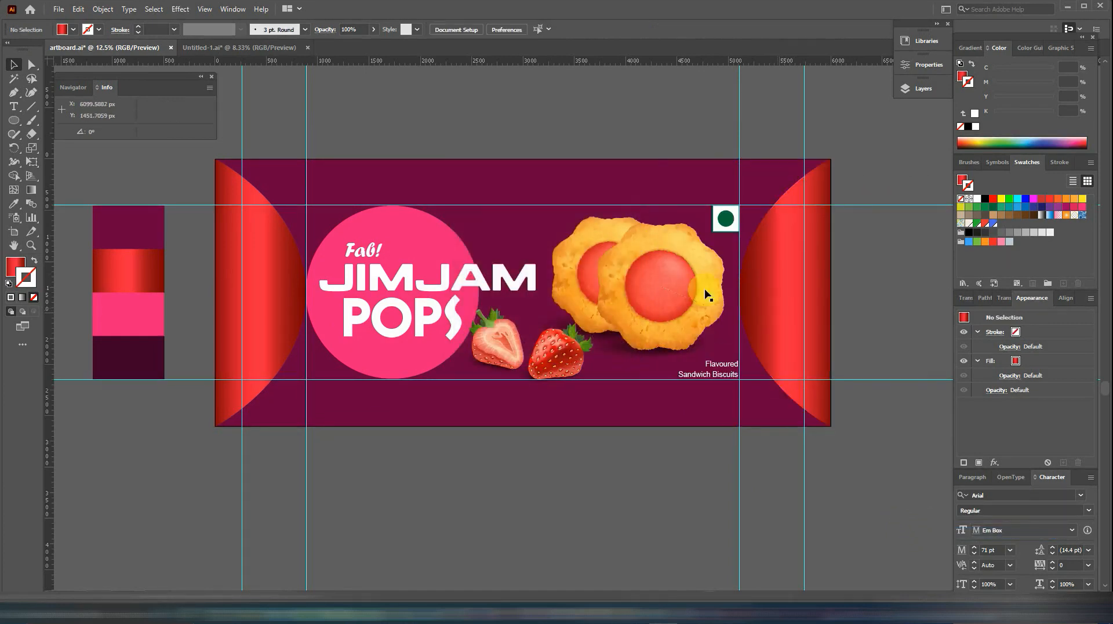
Convert the large JIMJAM text to outlines
left_click(509, 282)
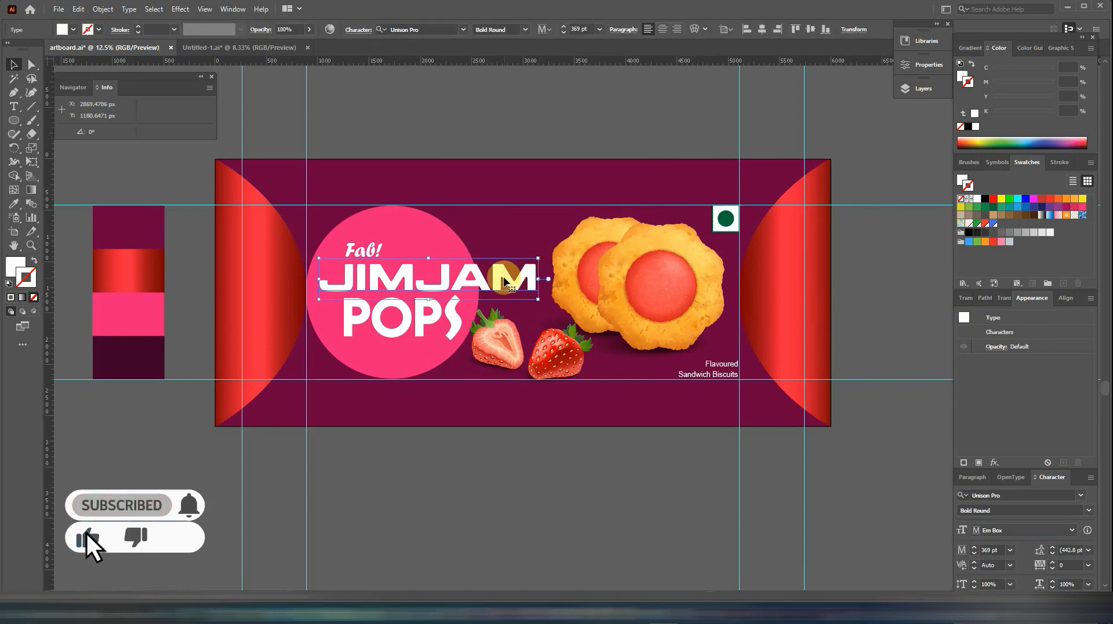
right_click(504, 282)
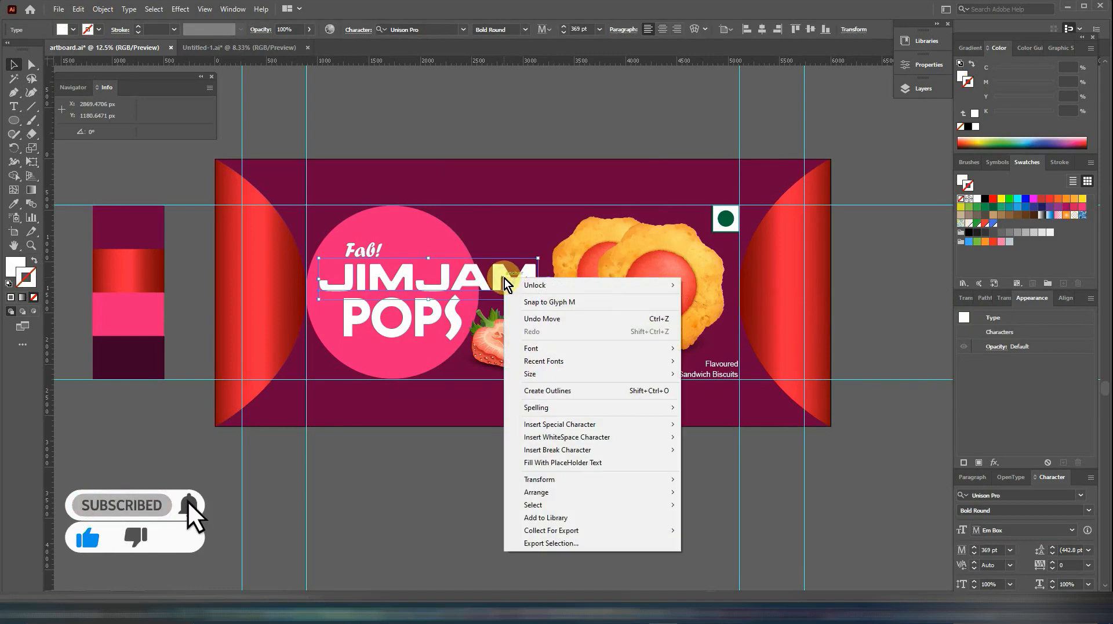
left_click(547, 389)
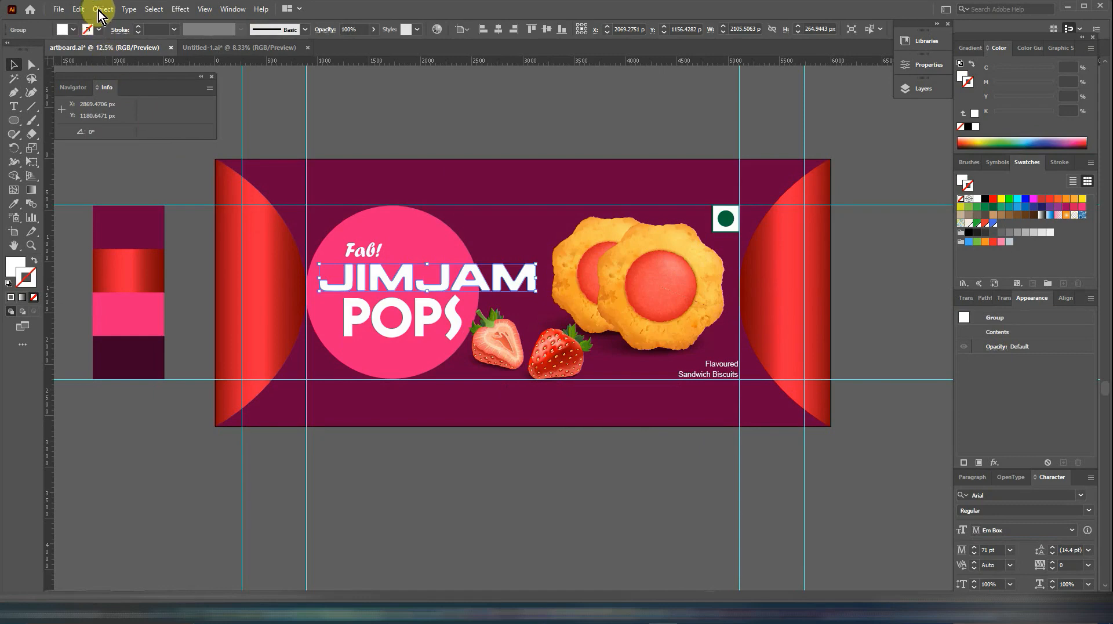
Offset the outlined JIMJAM lettering's path by 16 px with round joins
left_click(103, 10)
mouse_move(142, 285)
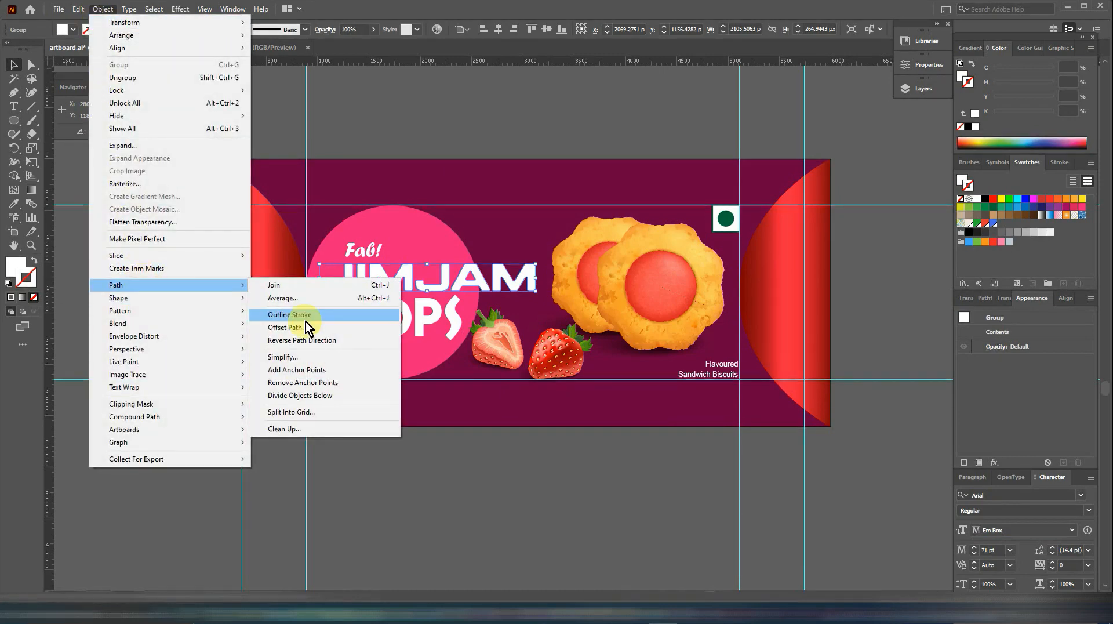
left_click(284, 327)
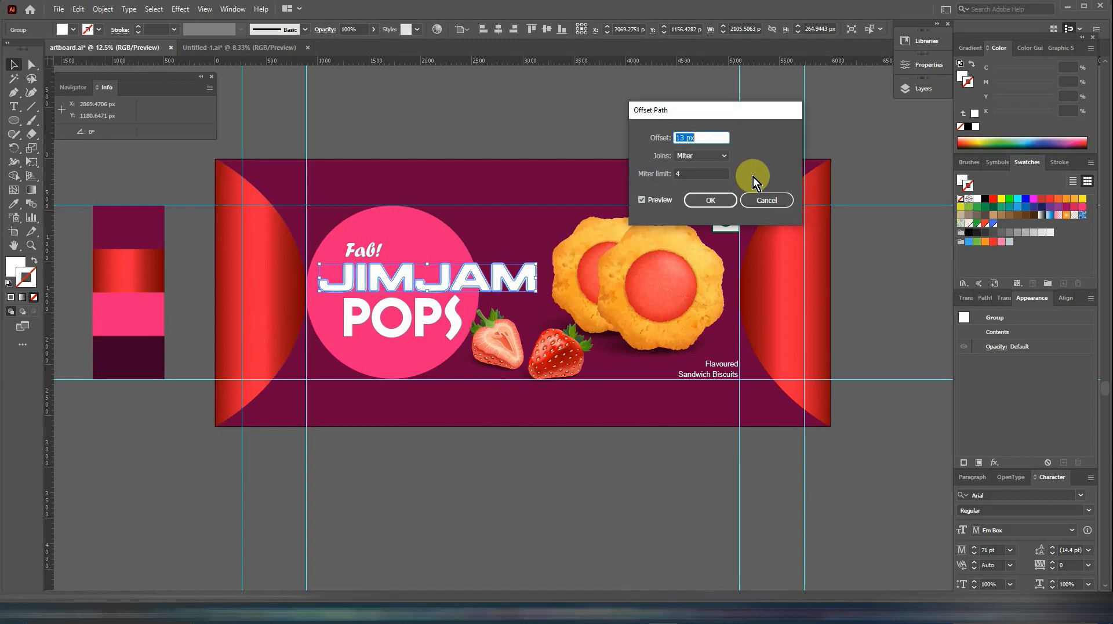
left_click(713, 155)
left_click(699, 182)
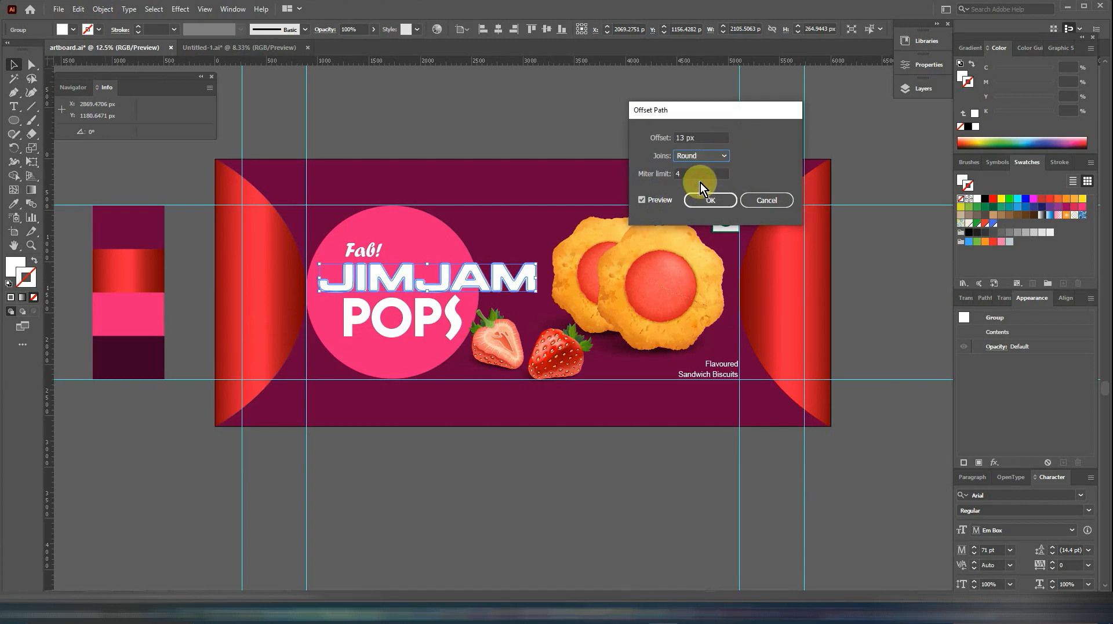
double_click(684, 137)
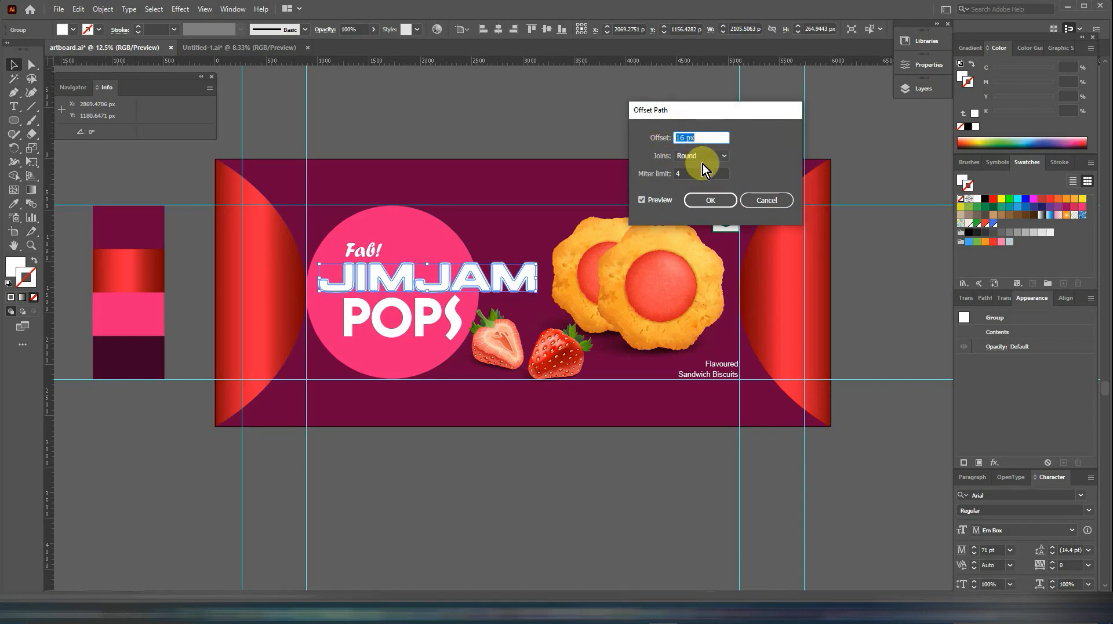
left_click(714, 197)
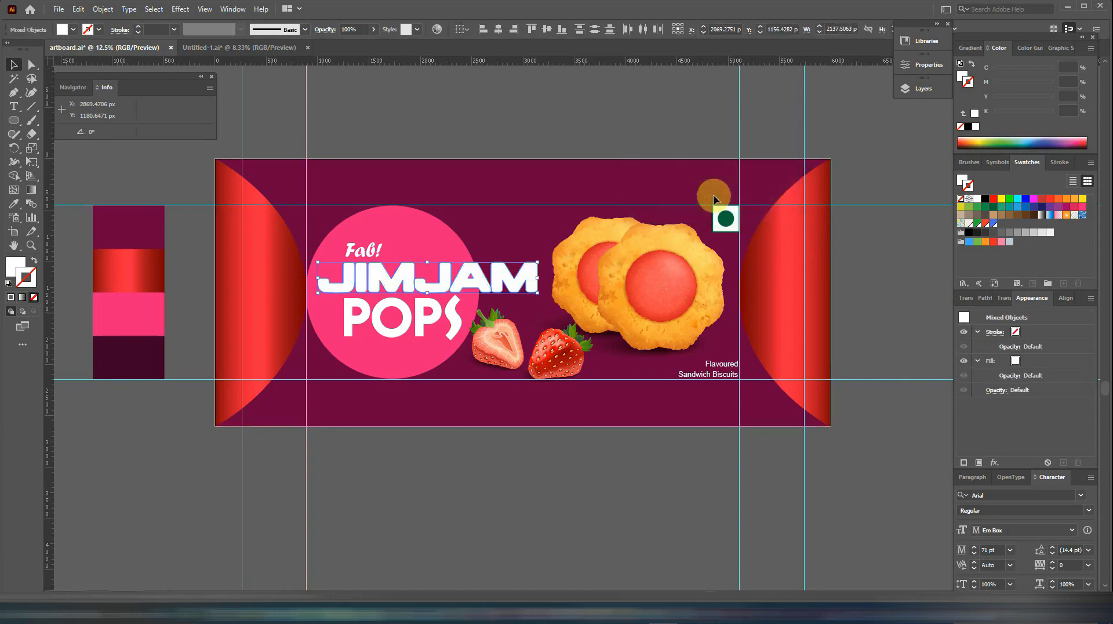
Fill the offset shape behind JIMJAM with the darkest maroon sampled from the colour palette beside the artboard
left_click(13, 203)
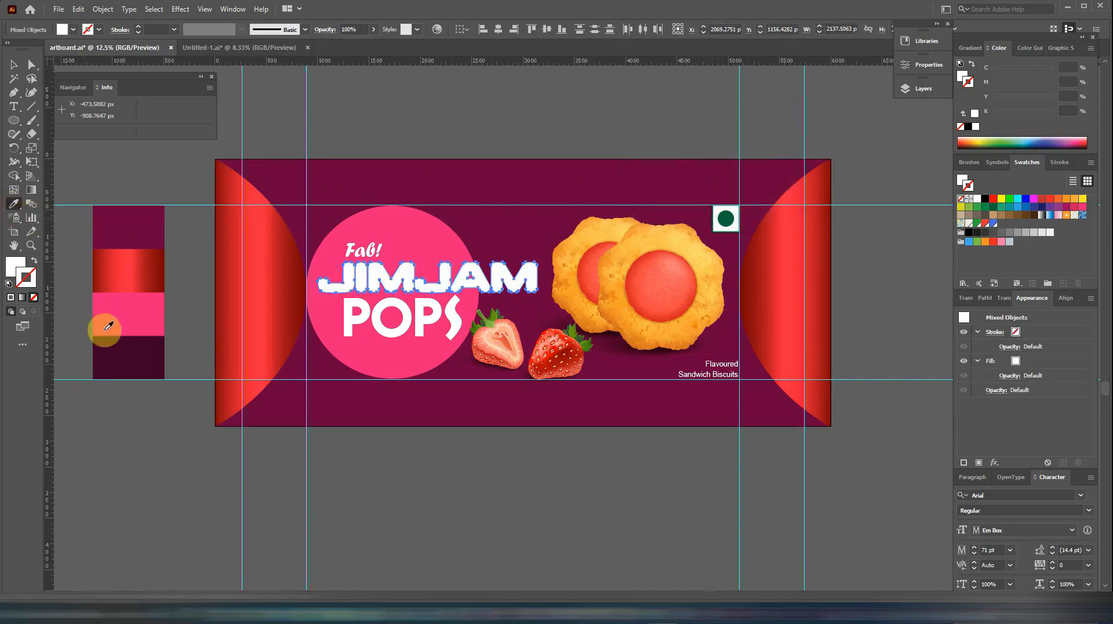
left_click(139, 356)
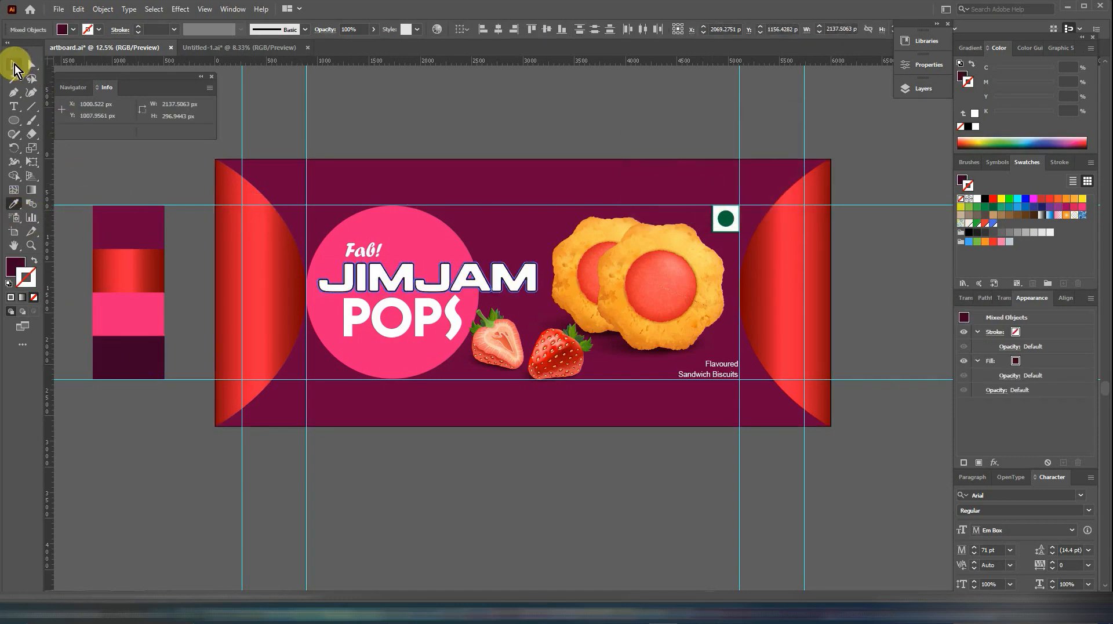
left_click(14, 65)
left_click(120, 155)
Duplicate the Fab! text and outlined JIMJAM lettering over the left red panel and bring the copy to the front
left_click(354, 248)
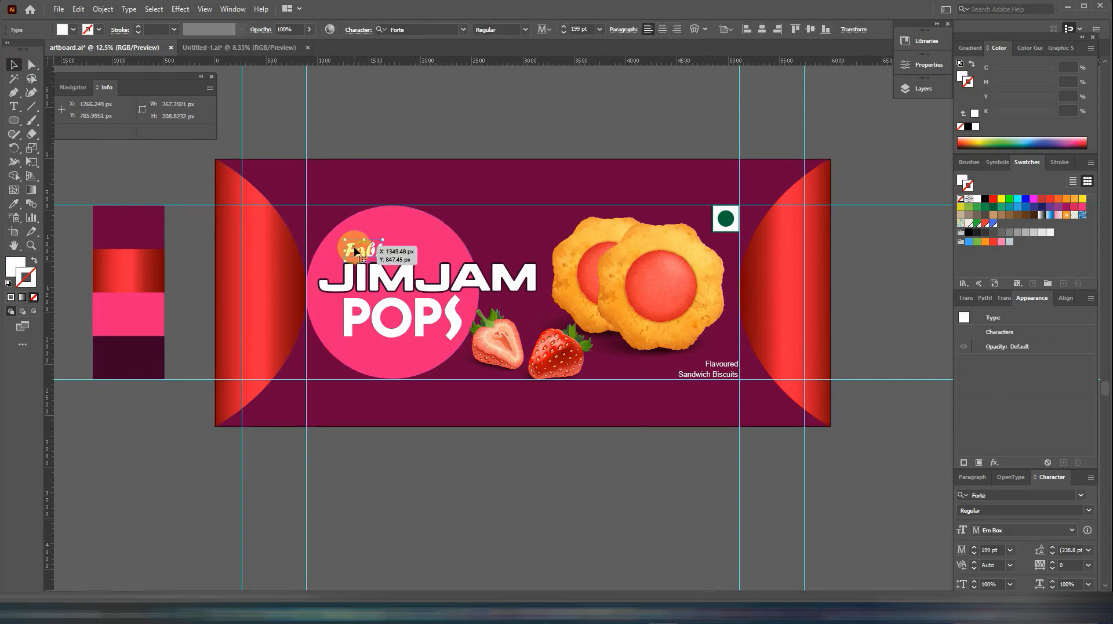
left_click(390, 283, "shift")
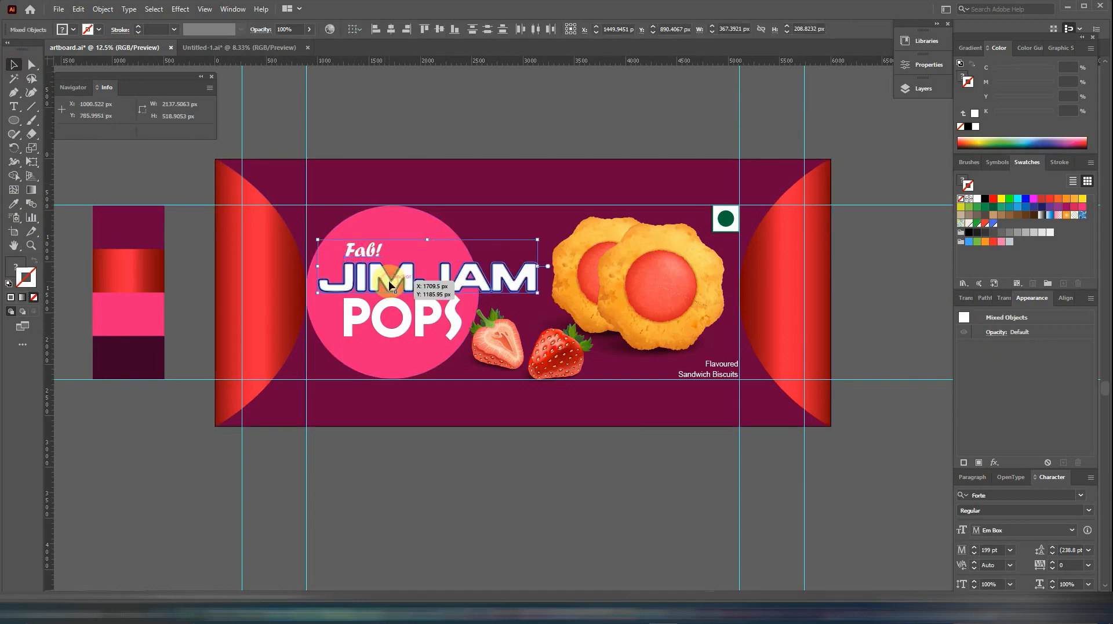
left_click_drag(390, 283, 258, 289)
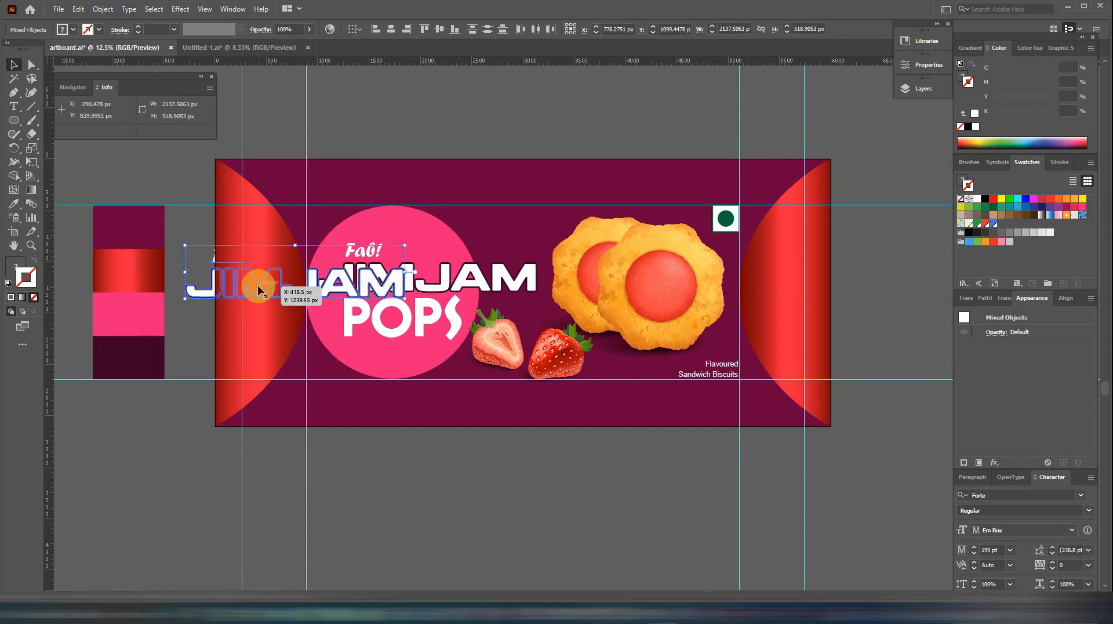
right_click(258, 285)
mouse_move(317, 433)
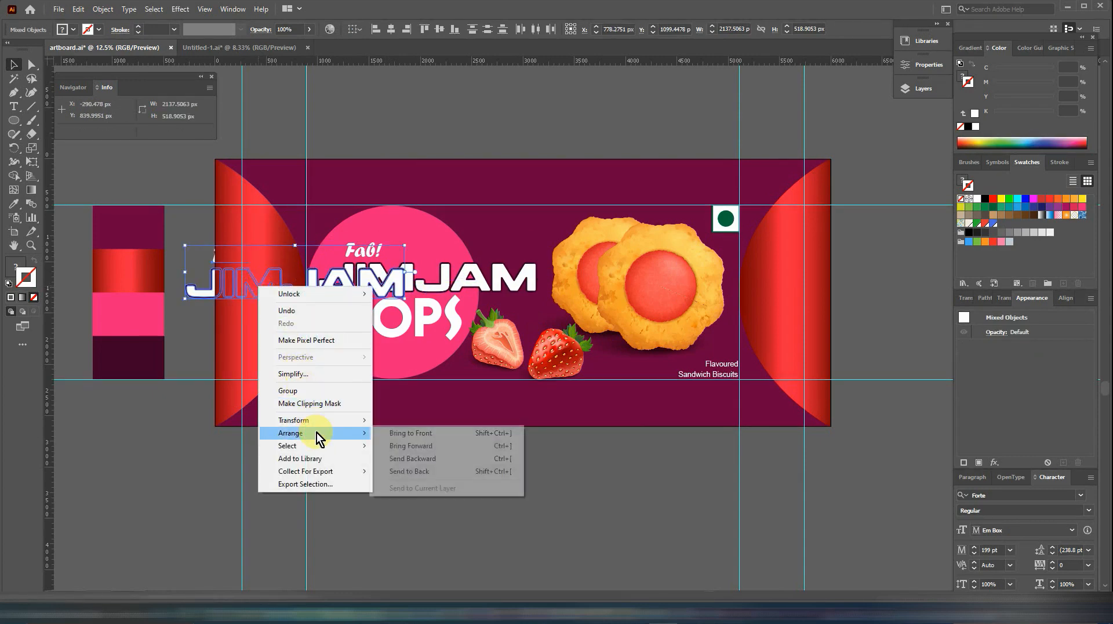
left_click(393, 432)
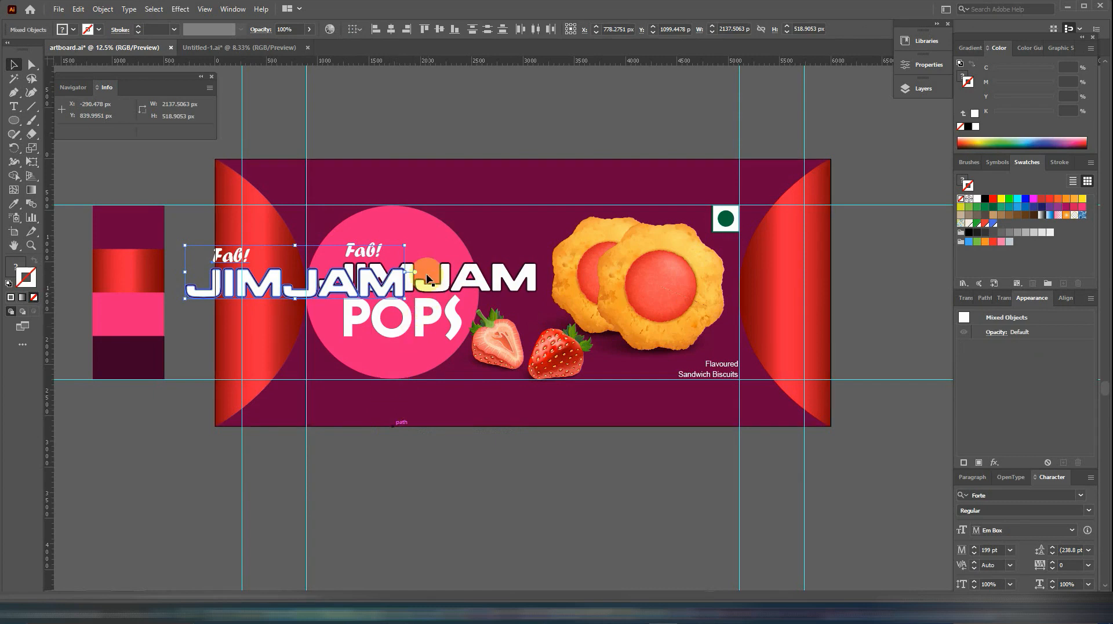
Scale down and rotate the copied lettering to read downwards, about 263 × 1081 px, inside the left red panel
left_click_drag(407, 244, 305, 310)
left_click_drag(289, 263, 263, 285)
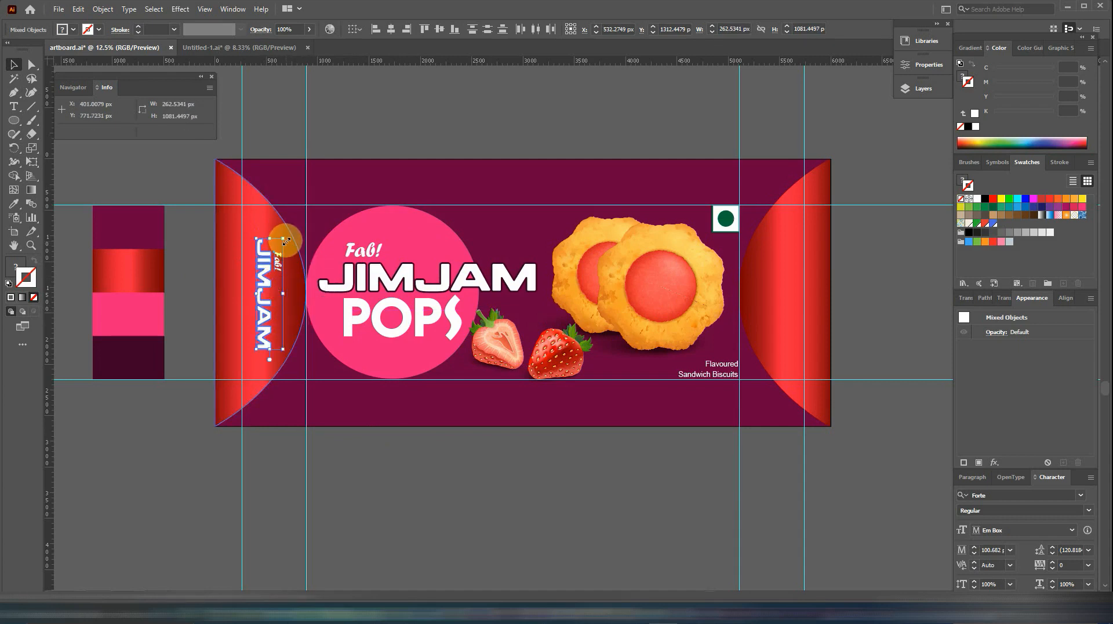
Shrink the vertical lettering to about 201 × 830 px and place a copy, turned 180° and nudged left, in the right red panel
left_click_drag(285, 238, 774, 291)
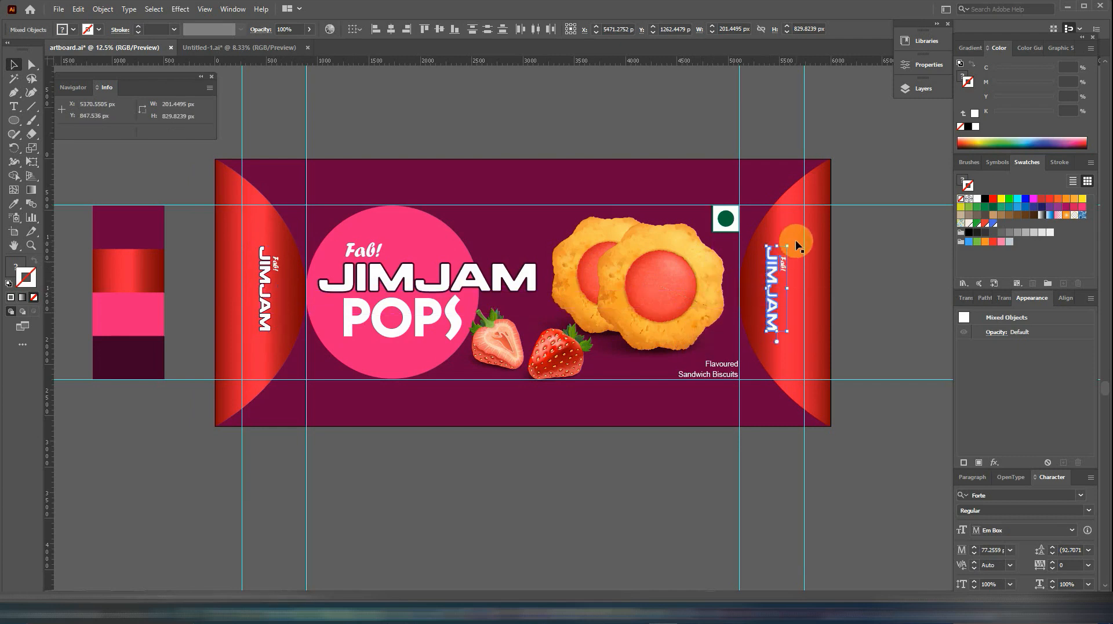
left_click_drag(788, 243, 765, 342)
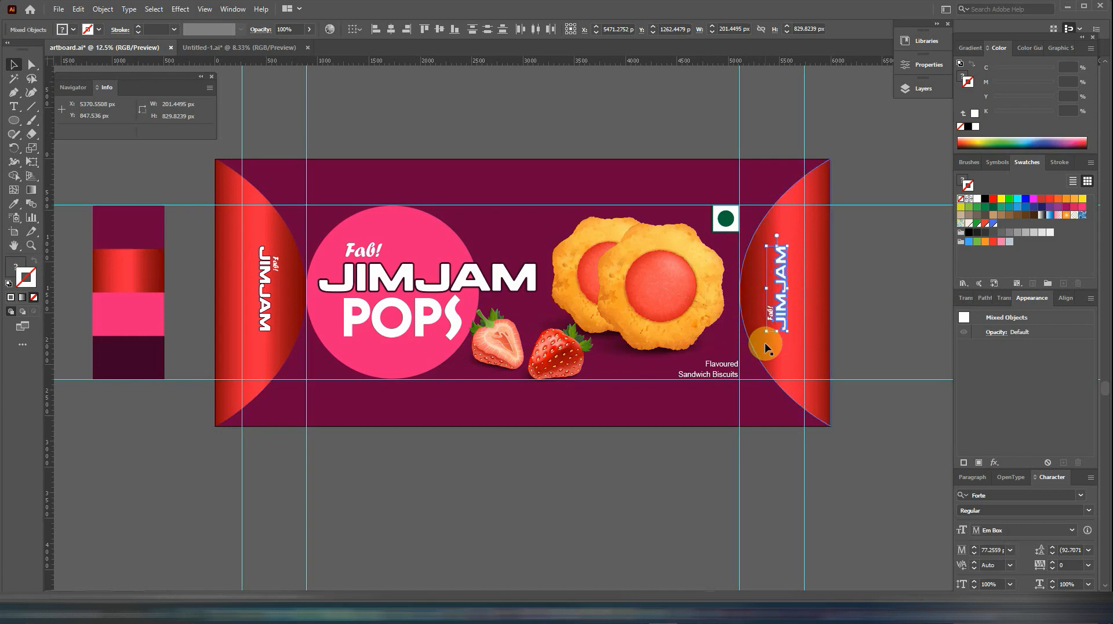
key("Left")
key("Left")
key("Left")
key("Left")
key("Left")
key("Left")
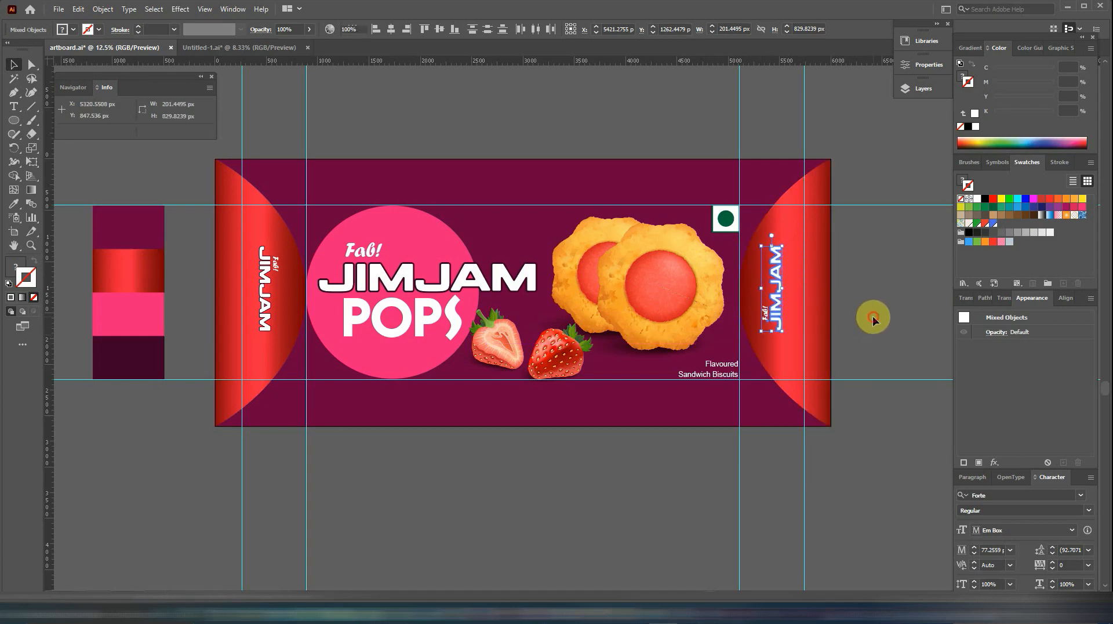
left_click(874, 332)
Place the red swirl sunburst artwork over the label with its centre on the biscuits and send it to the back
left_click(638, 269)
left_click_drag(645, 280, 534, 122)
left_click_drag(633, 259, 634, 264)
right_click(635, 253)
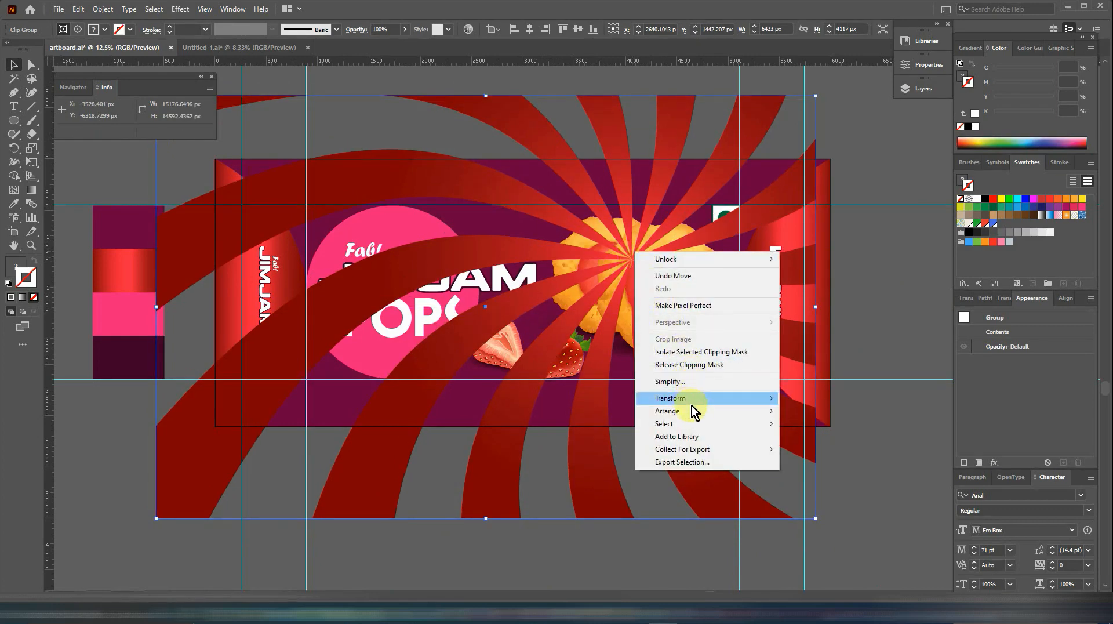
mouse_move(691, 410)
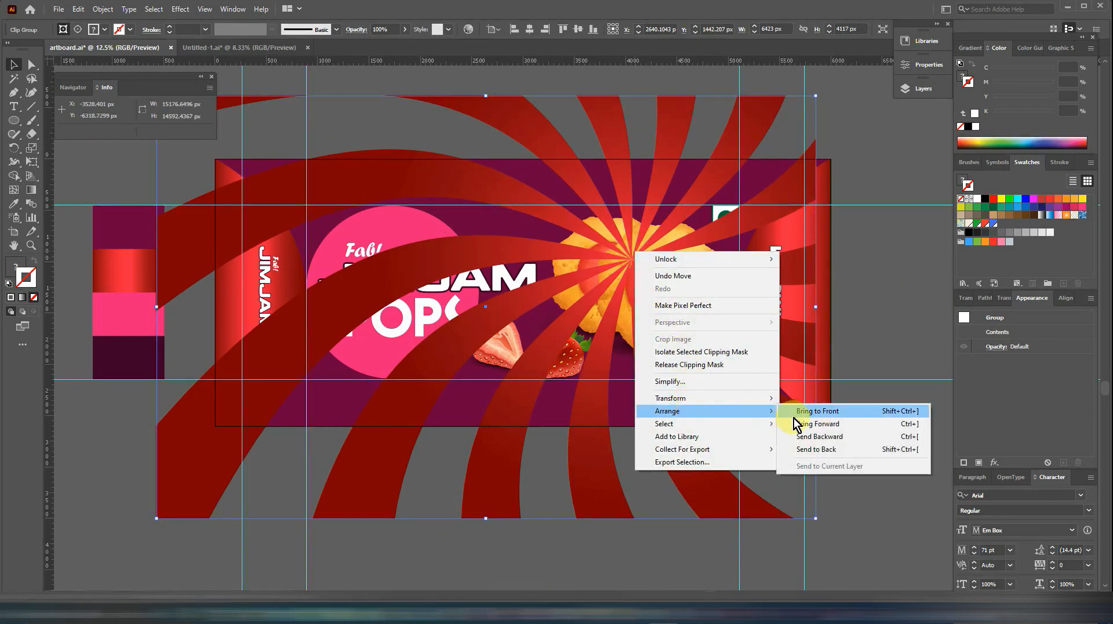
left_click(807, 449)
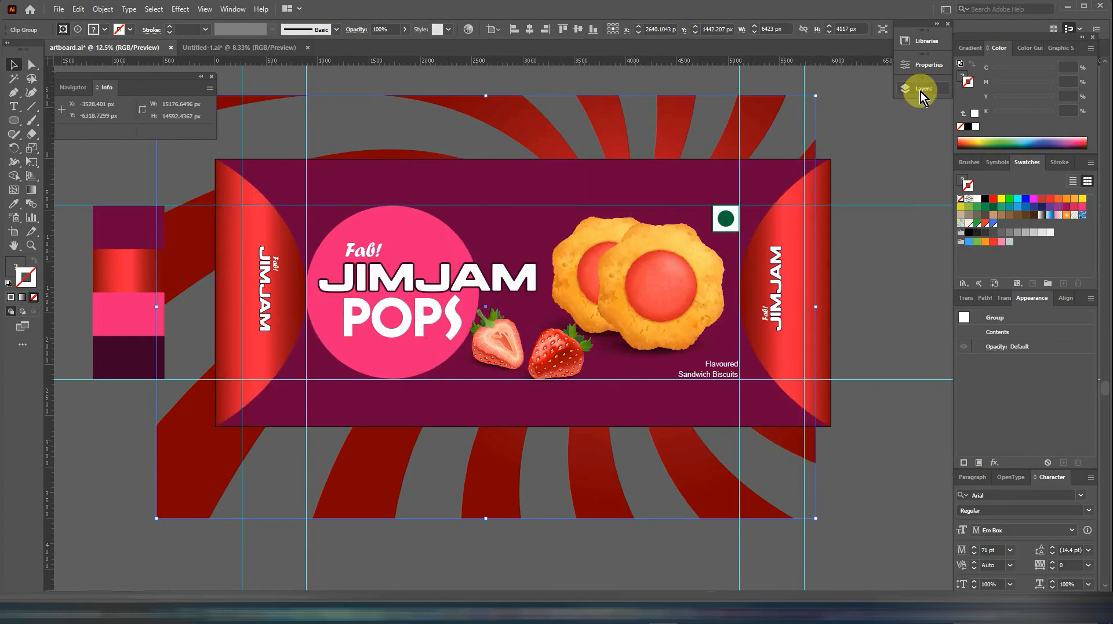
Restack the sunburst clip group directly above the locked background rectangle and shift it slightly up and to the right
left_click(922, 89)
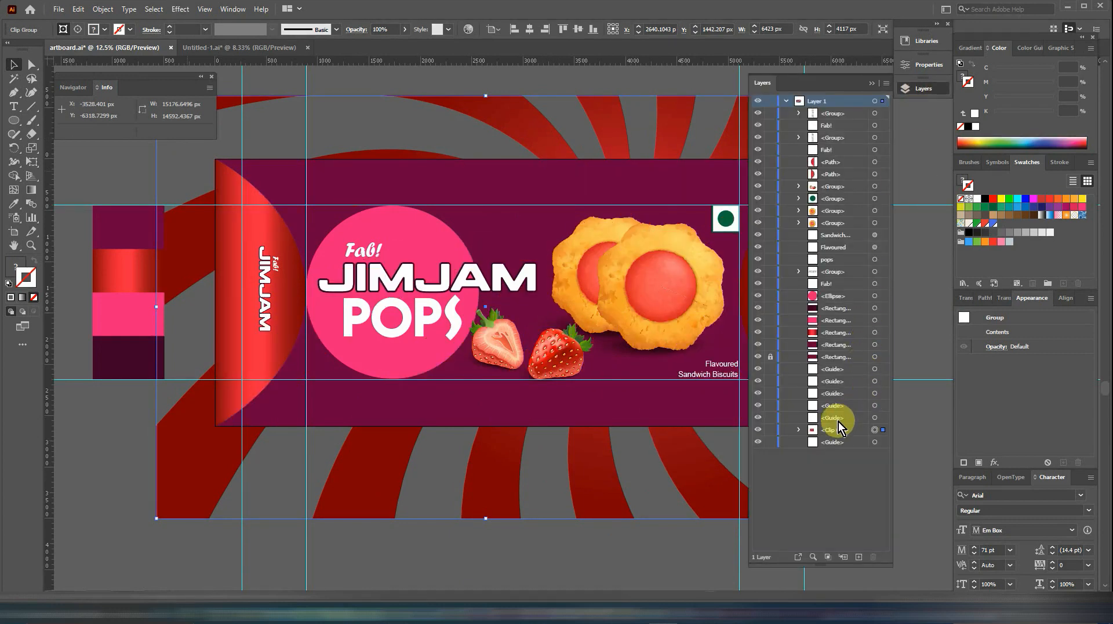
left_click_drag(838, 427, 834, 354)
left_click(870, 84)
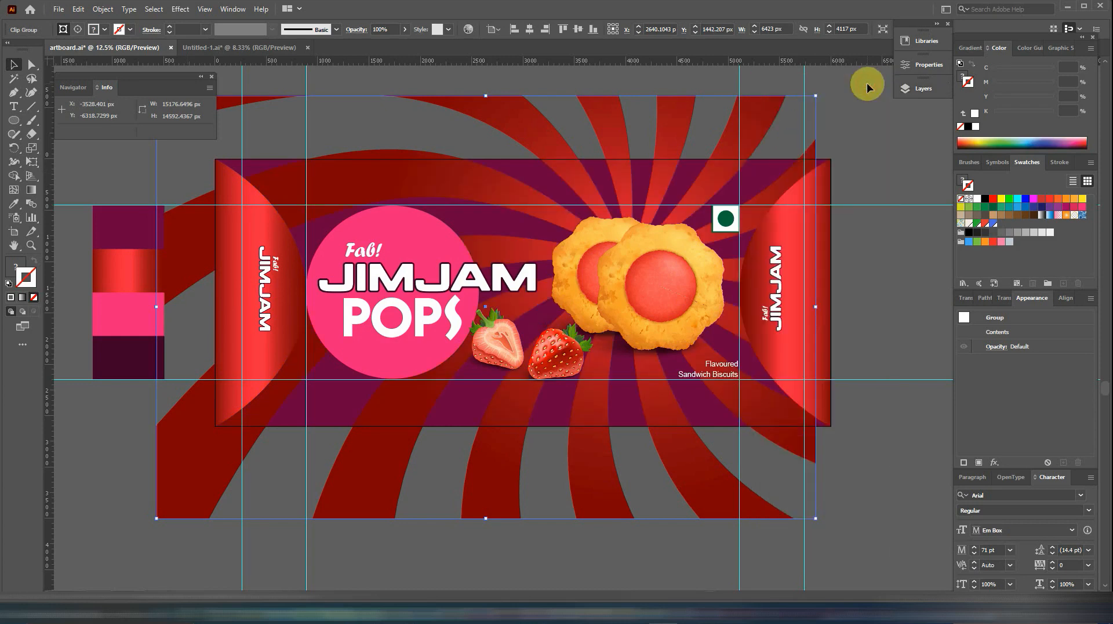
left_click(871, 179)
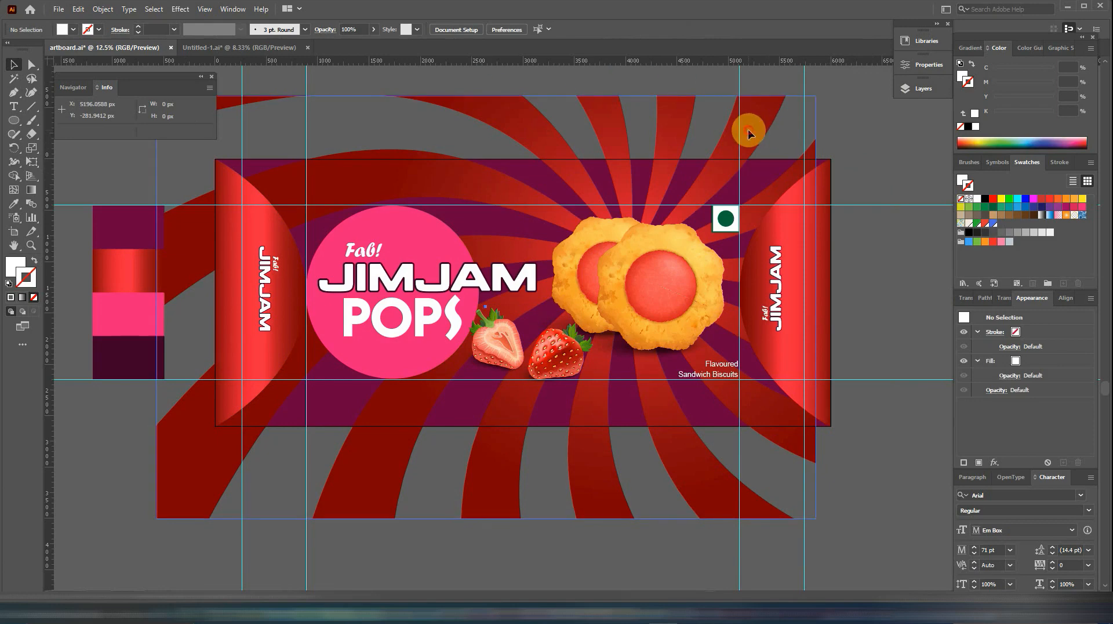
left_click_drag(747, 133, 761, 119)
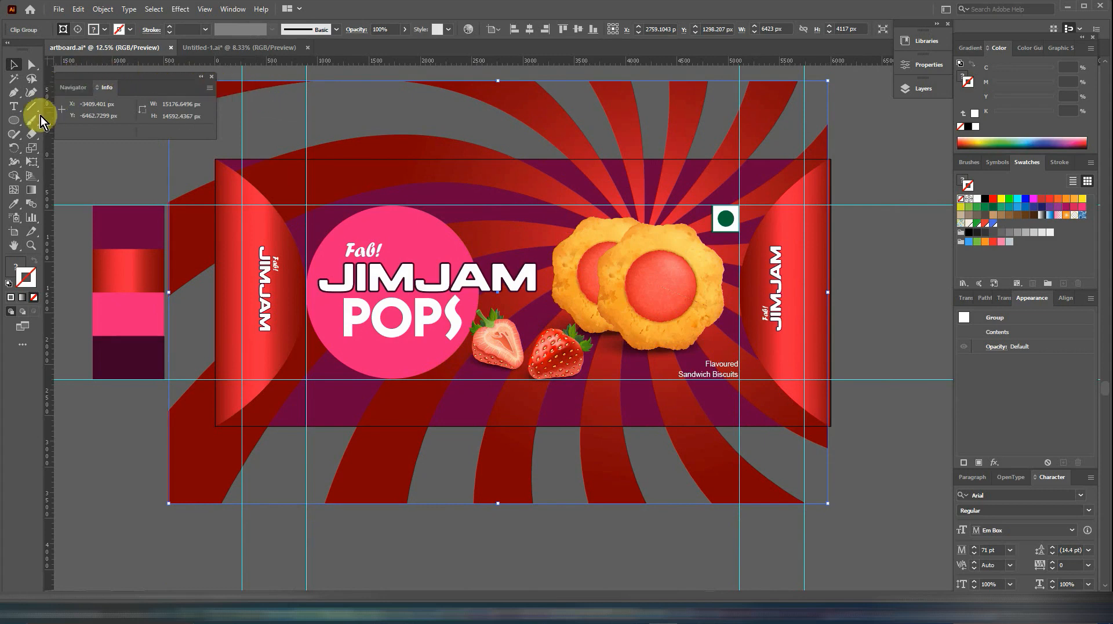
Draw a white rectangle of 5996 × 2606 px covering the whole label on top of the artwork
left_click_drag(17, 124, 87, 121)
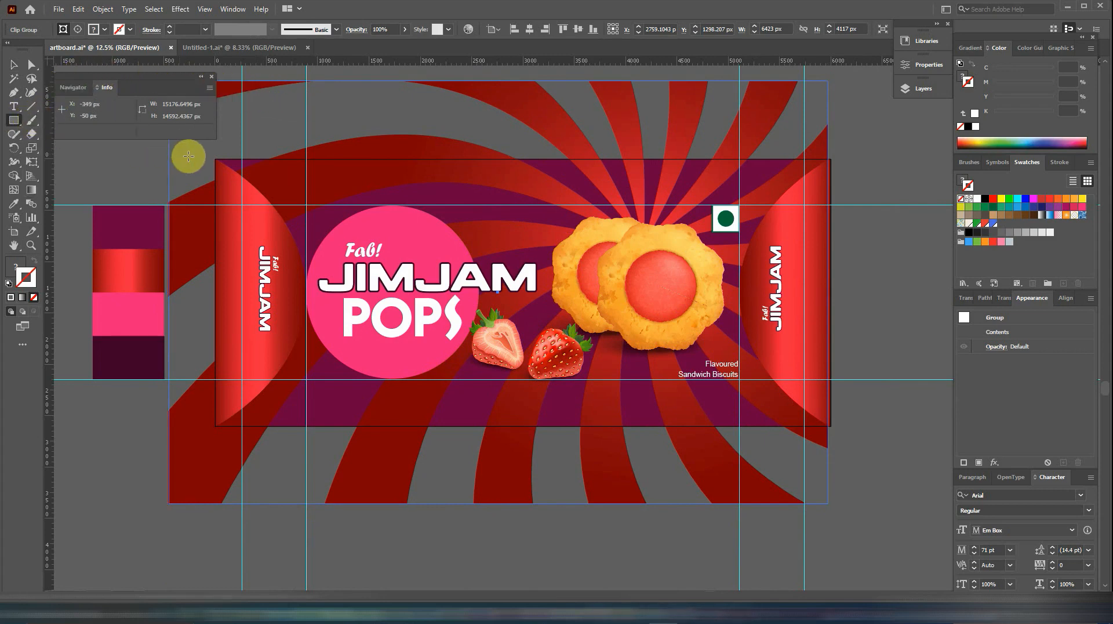
left_click_drag(214, 159, 830, 425)
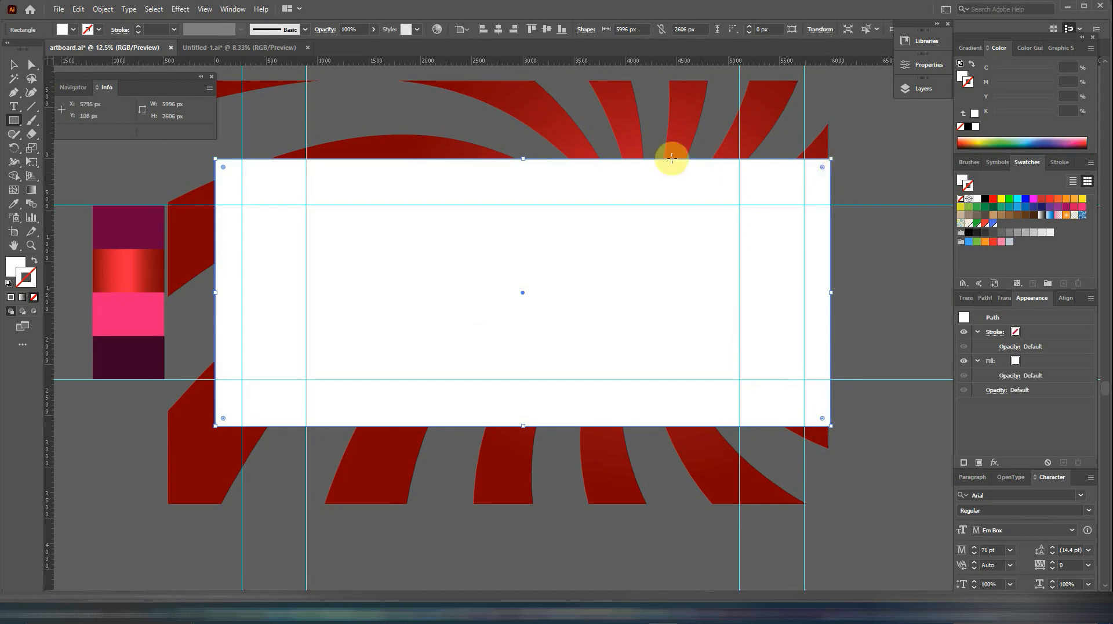
left_click(911, 89)
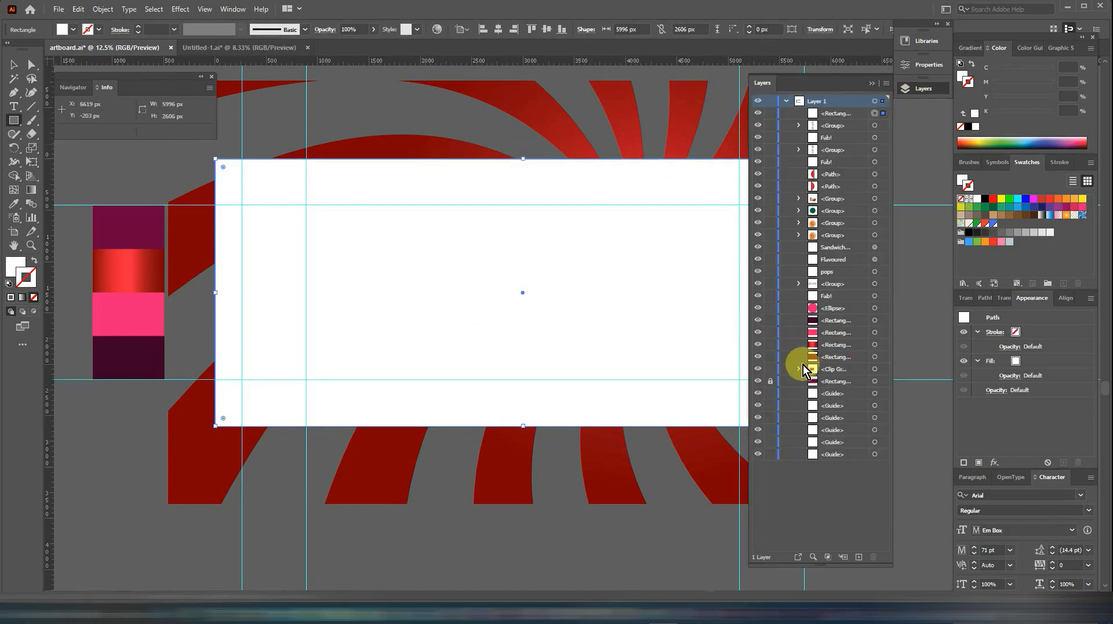
left_click(914, 92)
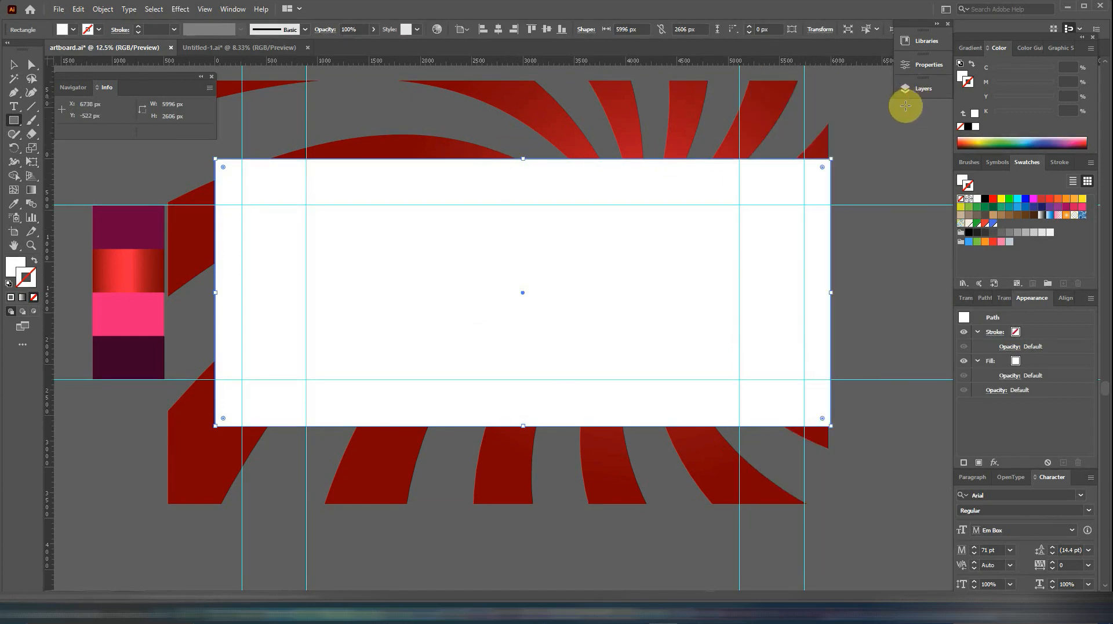
Select all the label artwork with the covering rectangle and make a clipping mask to trim the overhanging sunburst
left_click(13, 64)
key("ctrl+minus")
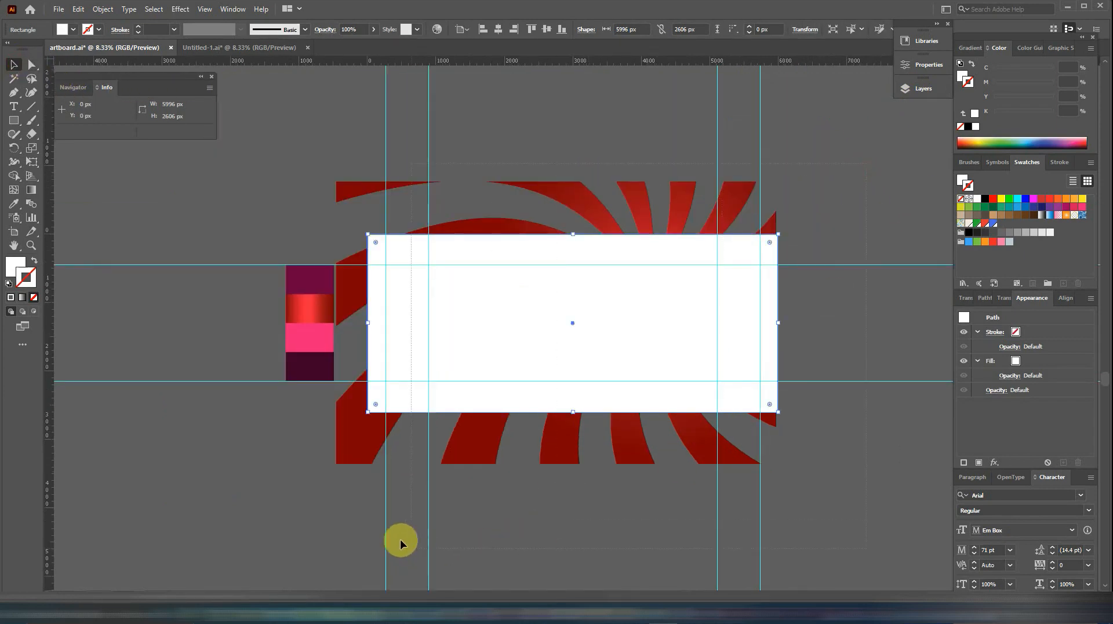
key("ctrl+a")
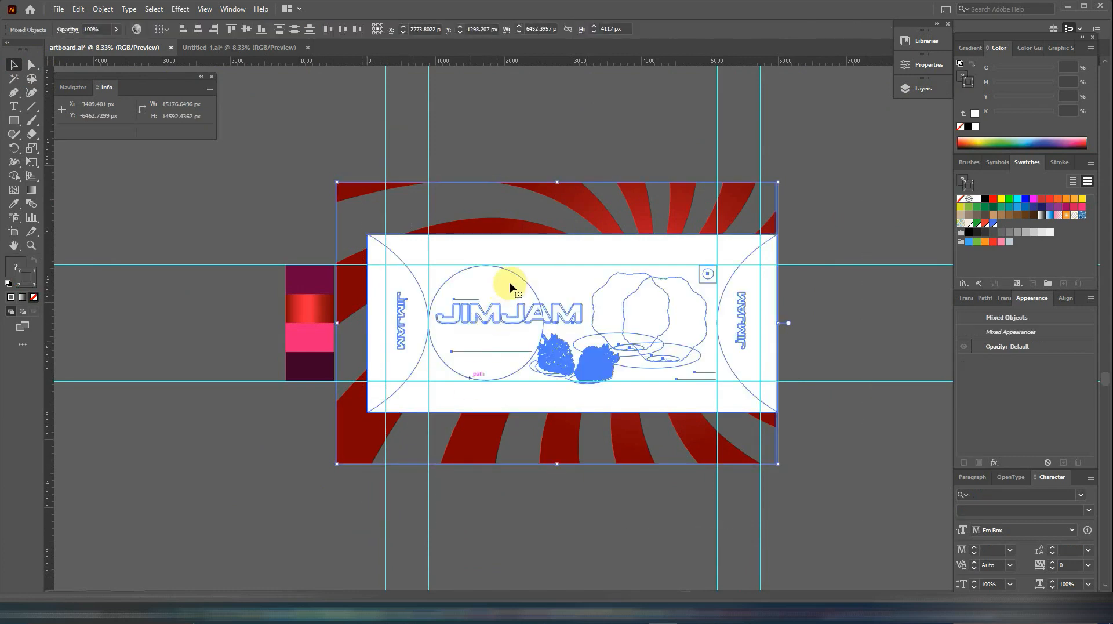
right_click(521, 271)
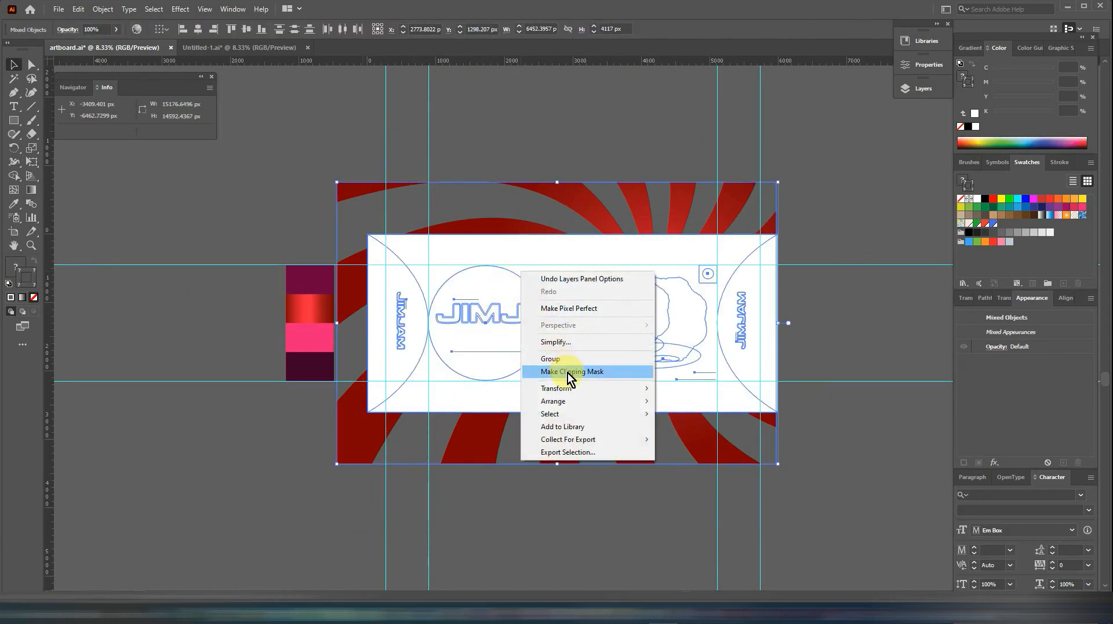
left_click(567, 373)
left_click(892, 143)
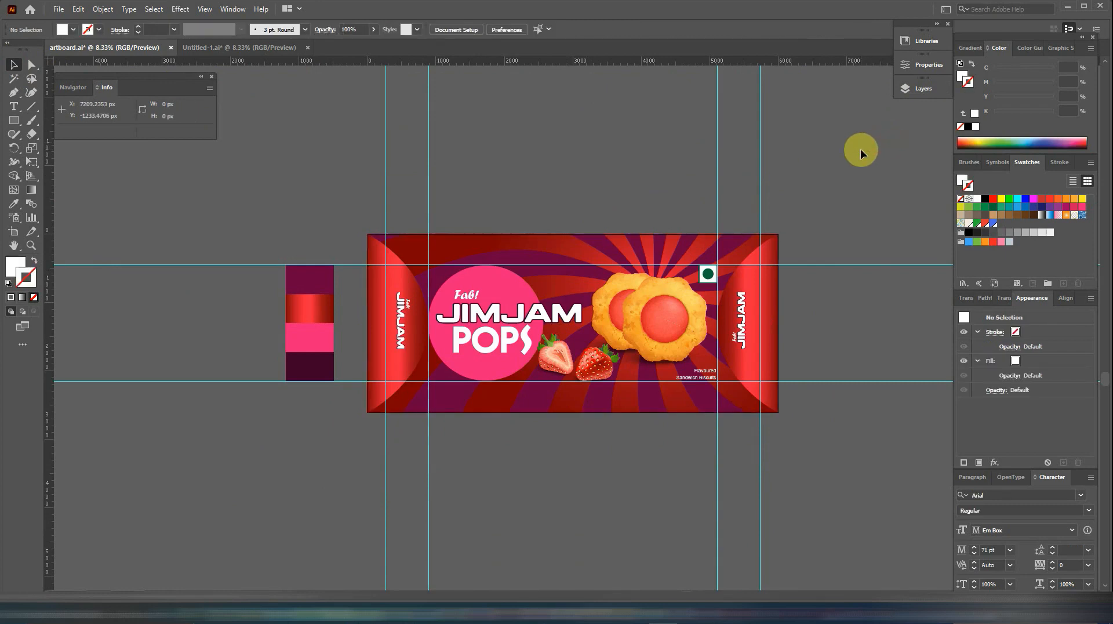
Draw a white crescent-shaped smile about 841 × 131 px below POPS in the pink circle with the Pen tool
key("ctrl+equal")
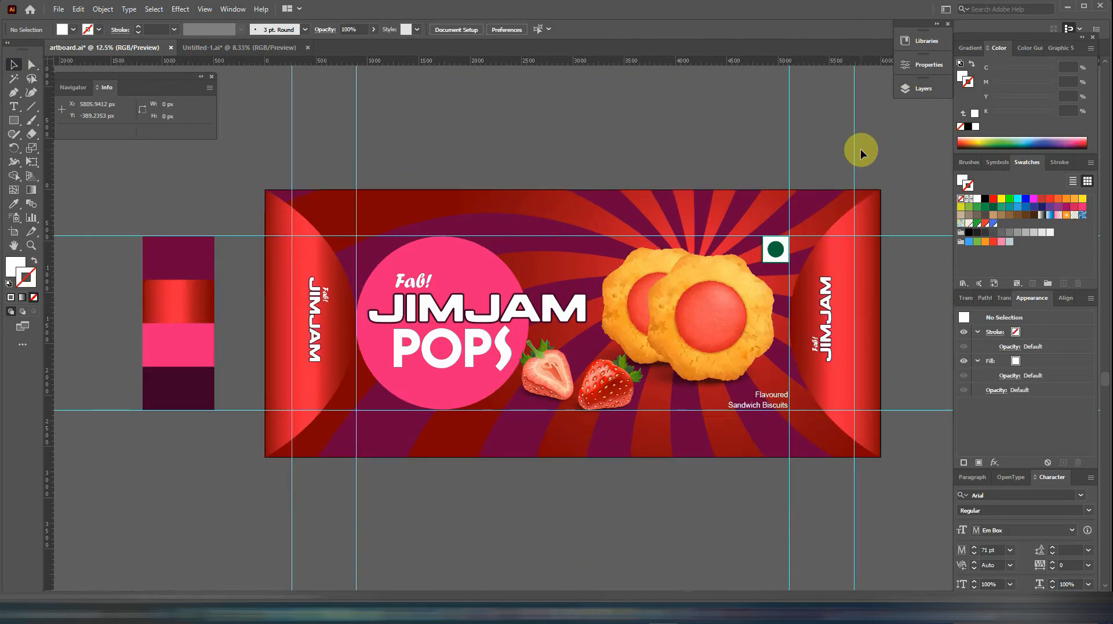
left_click(13, 92)
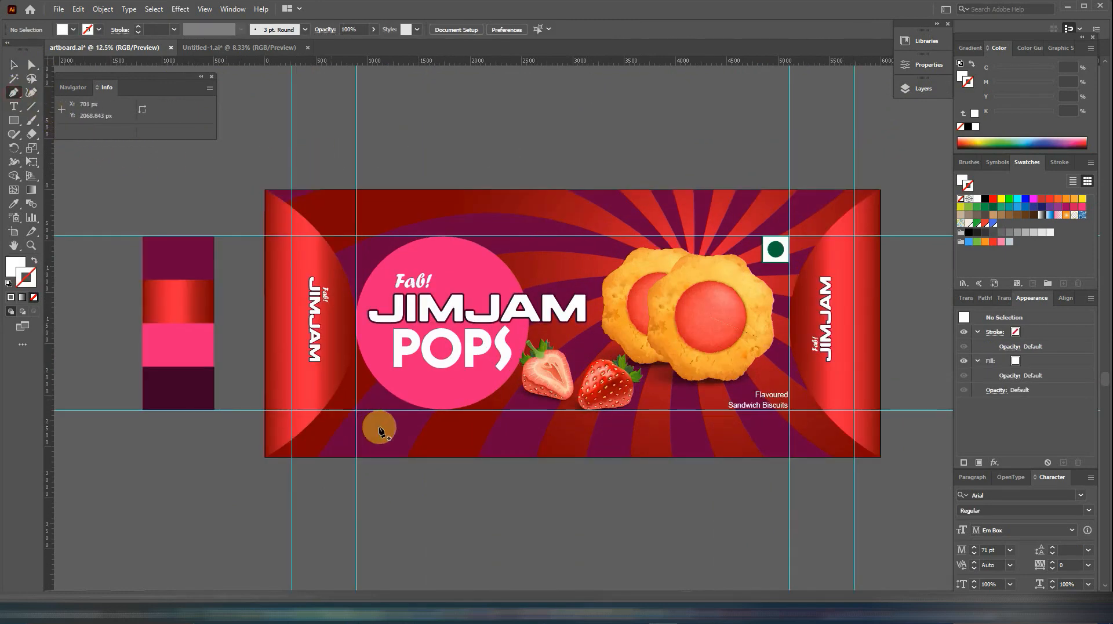
left_click(396, 380)
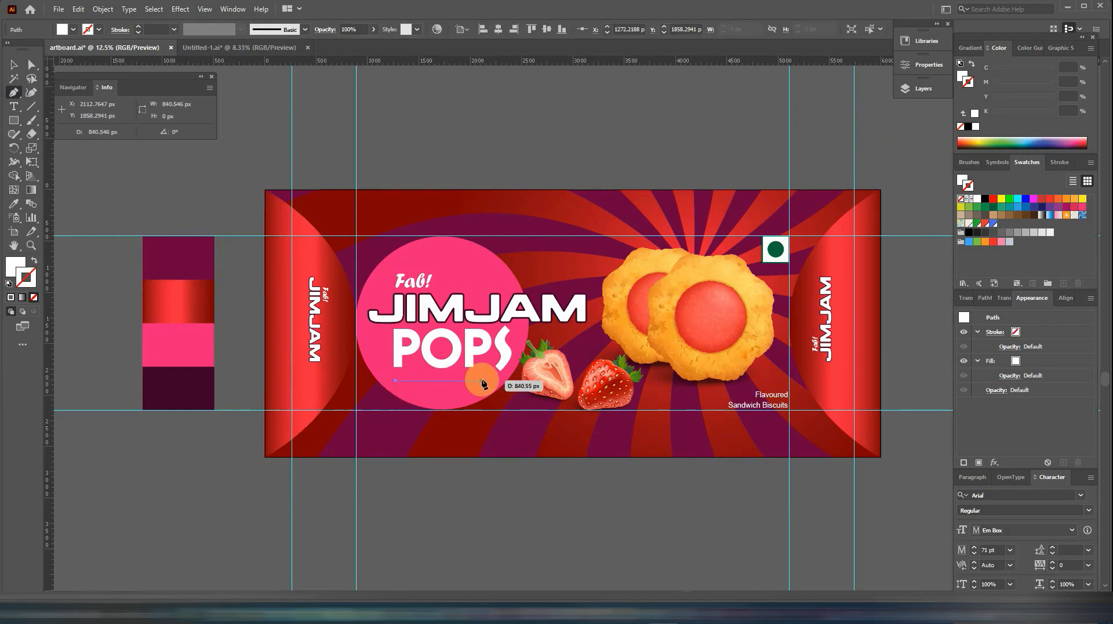
left_click_drag(483, 382, 514, 350)
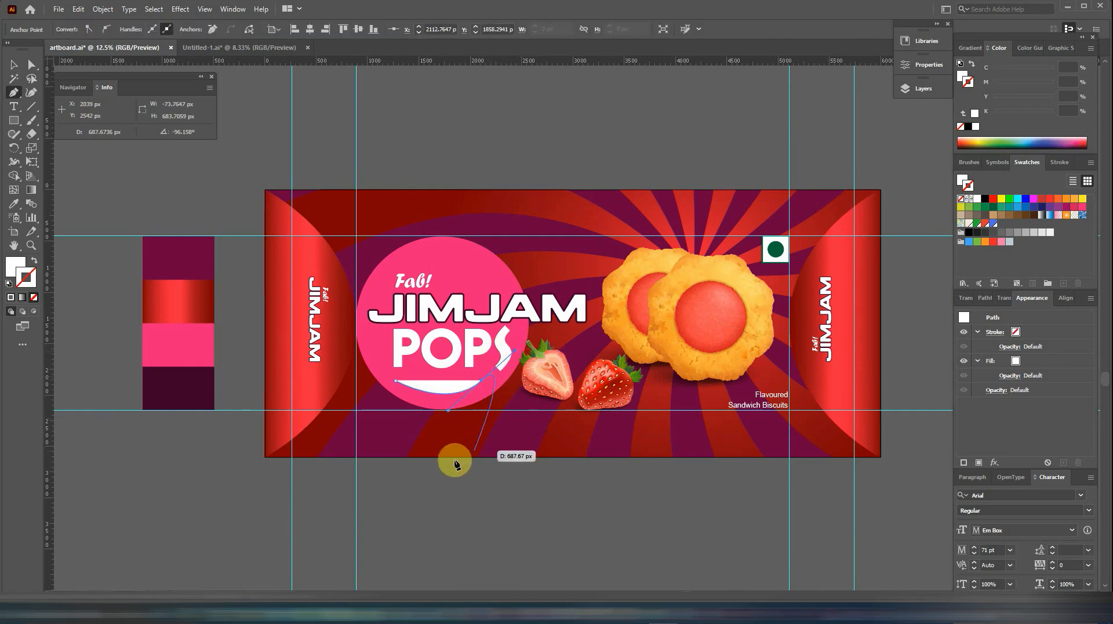
key("ctrl+plus")
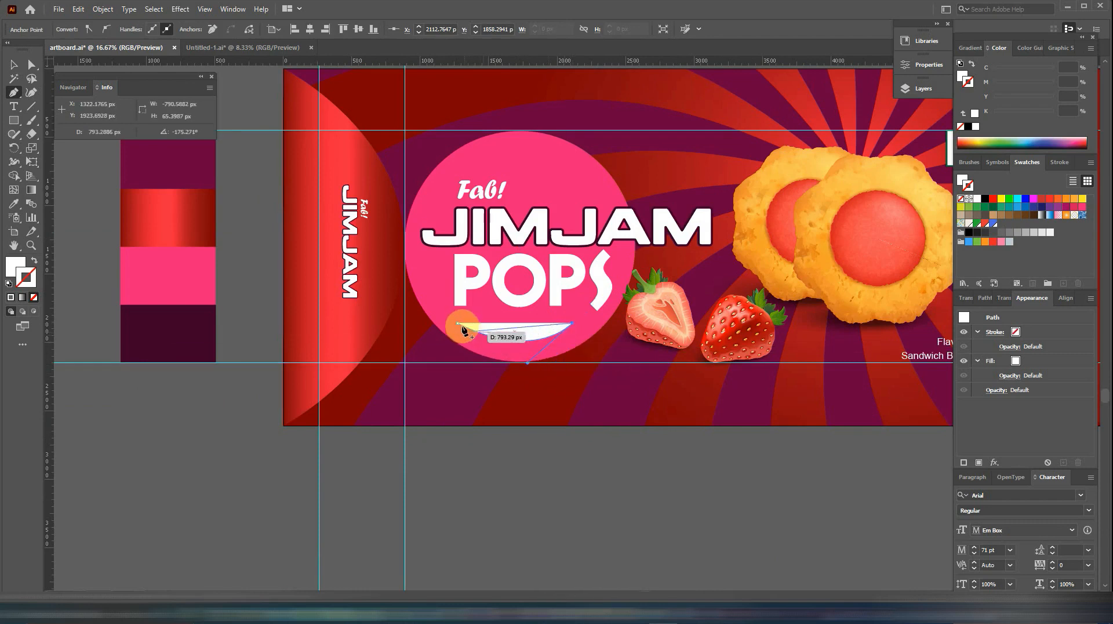
left_click_drag(458, 322, 391, 295)
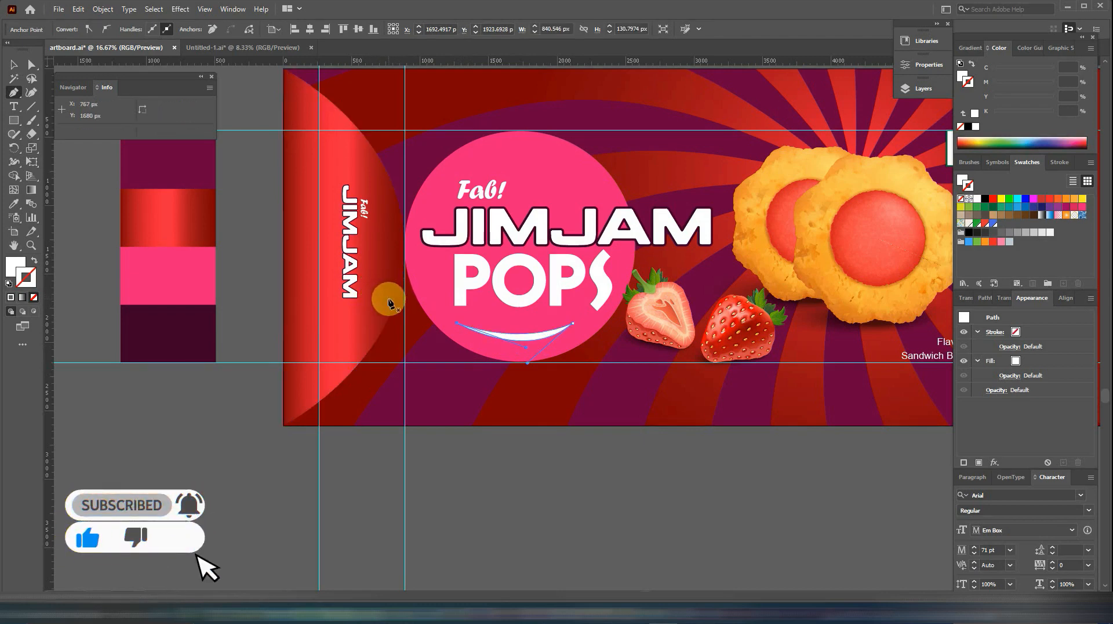
Enlarge the smile to about 915 × 149 px, centre it below POPS and fill it with the dark maroon palette colour
key("v")
left_click_drag(592, 321, 554, 327)
left_click_drag(459, 347, 458, 341)
left_click_drag(564, 333, 558, 332)
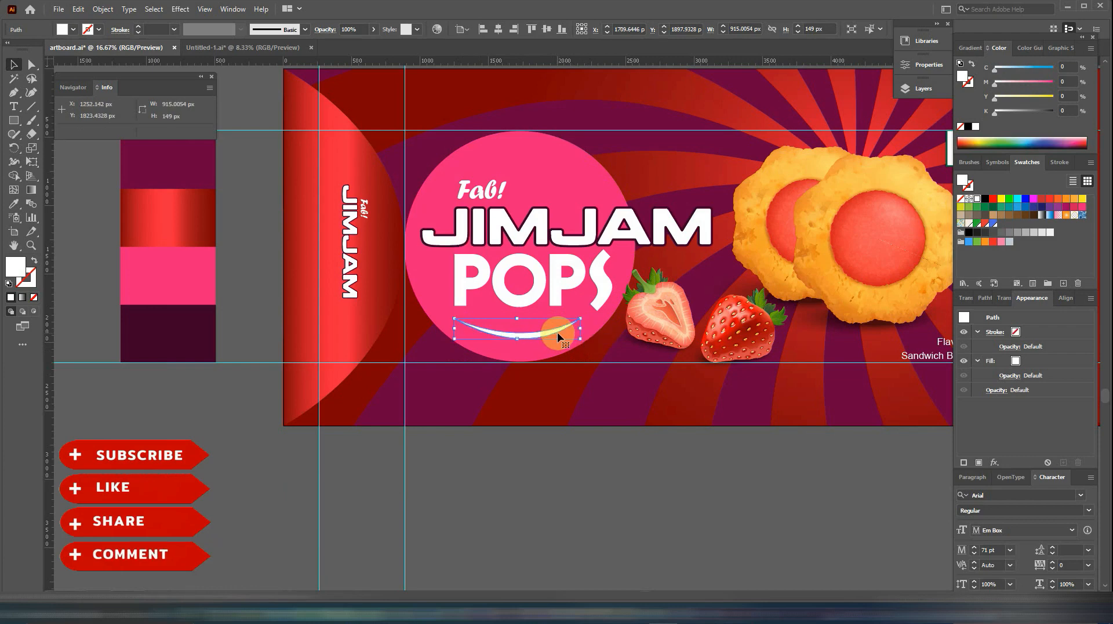
left_click(14, 204)
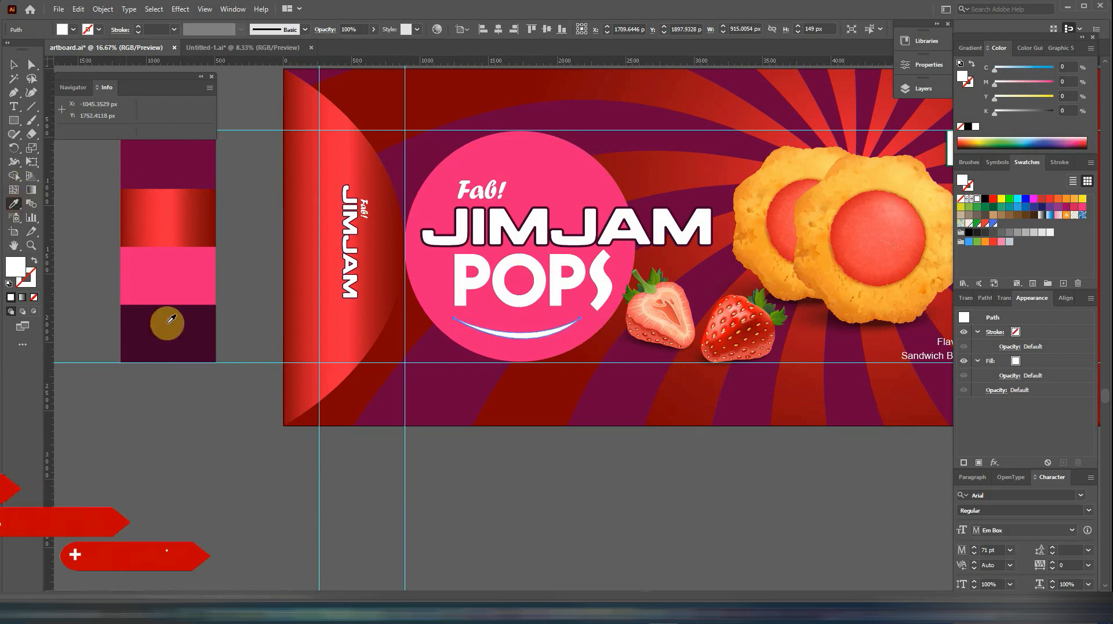
left_click(197, 336)
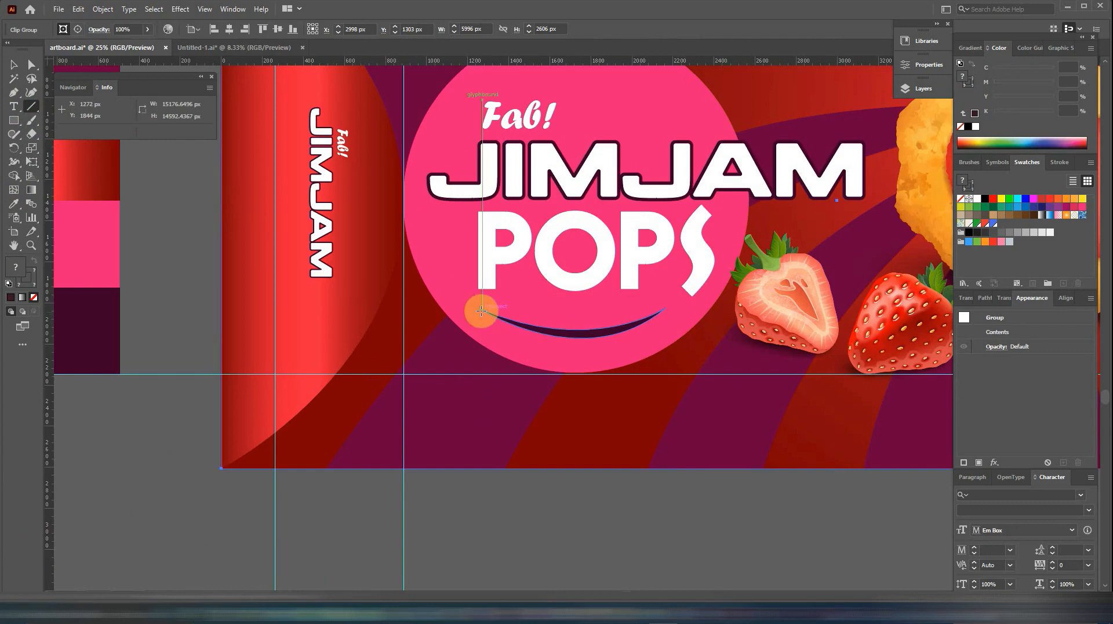
Draw a slanted tick line about 20 × 45 px with a 3 pt stroke at the smile's left end and mirror it to the right end
left_click_drag(482, 303, 480, 310)
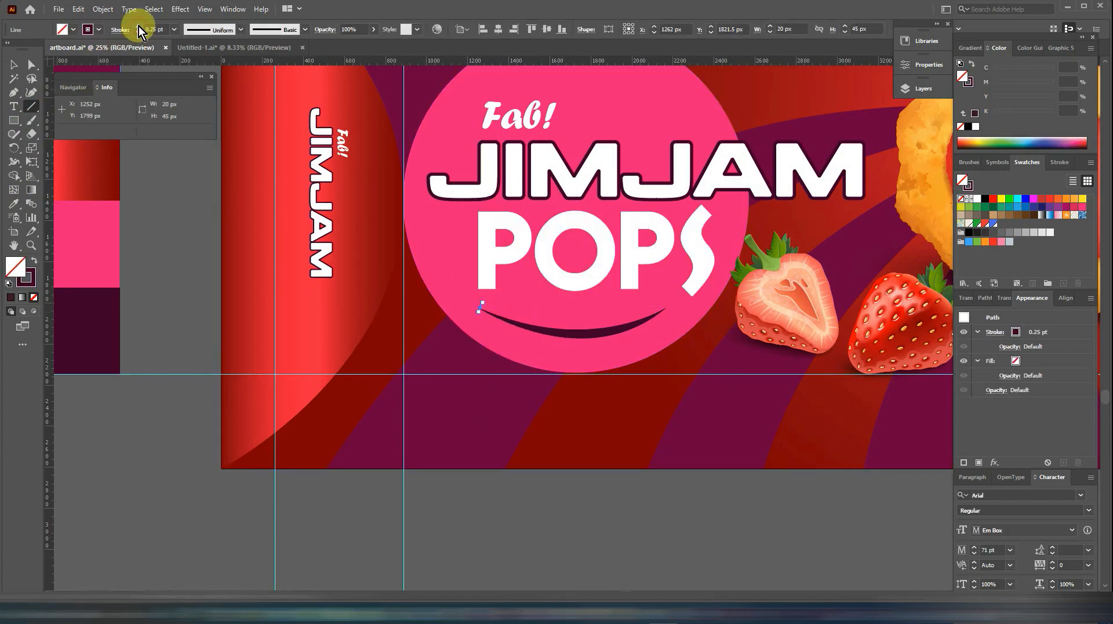
left_click(138, 26)
left_click(138, 26)
left_click(138, 26)
left_click(138, 26)
left_click(14, 65)
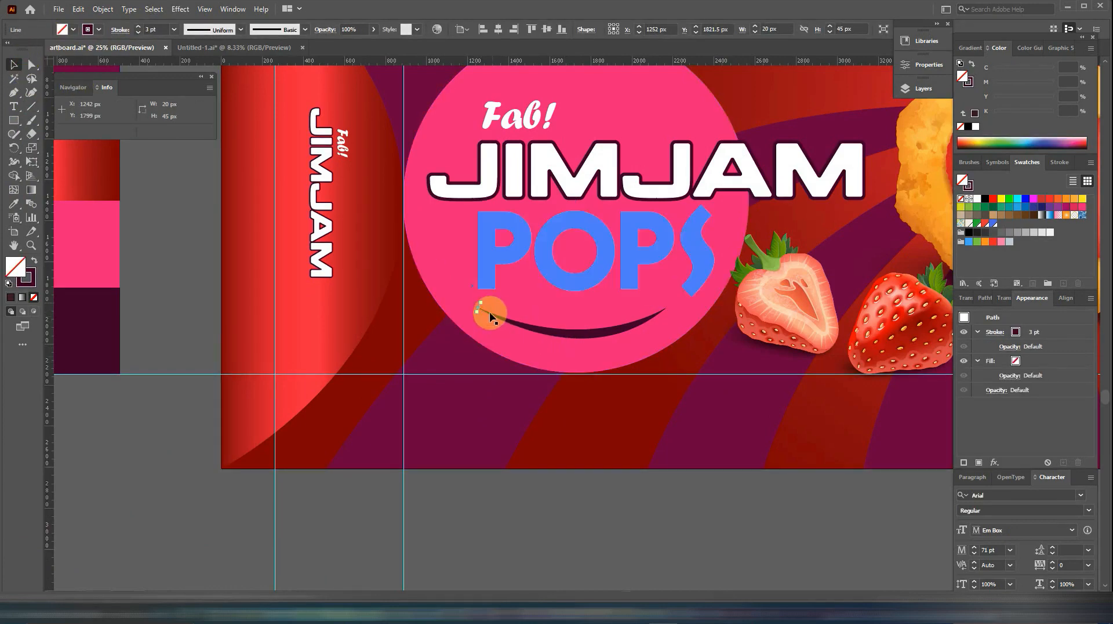
left_click_drag(480, 305, 478, 303)
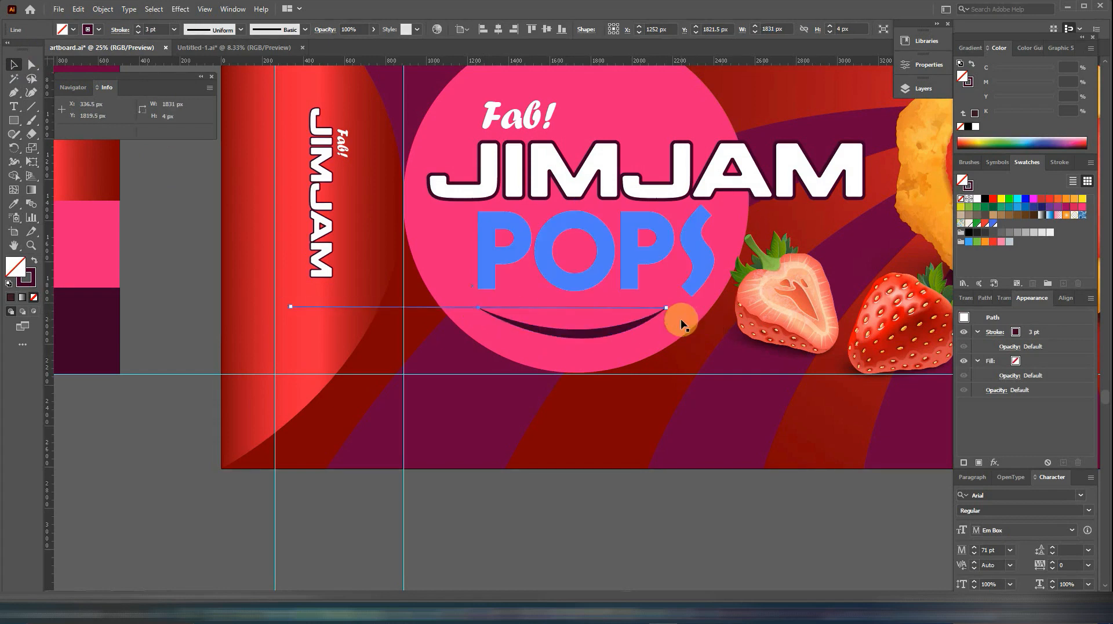
Copy the smile group below the label and write "Naughty Jam" as path text along the copied curve
left_click_drag(619, 322, 634, 513)
left_click(618, 329)
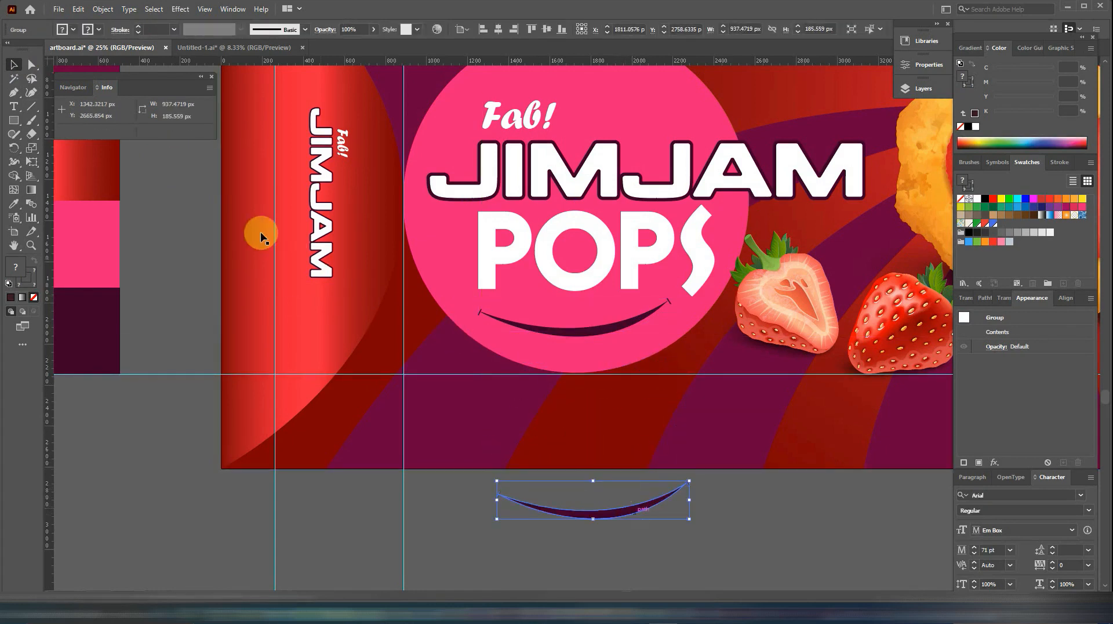
left_click(21, 110)
left_click(558, 517)
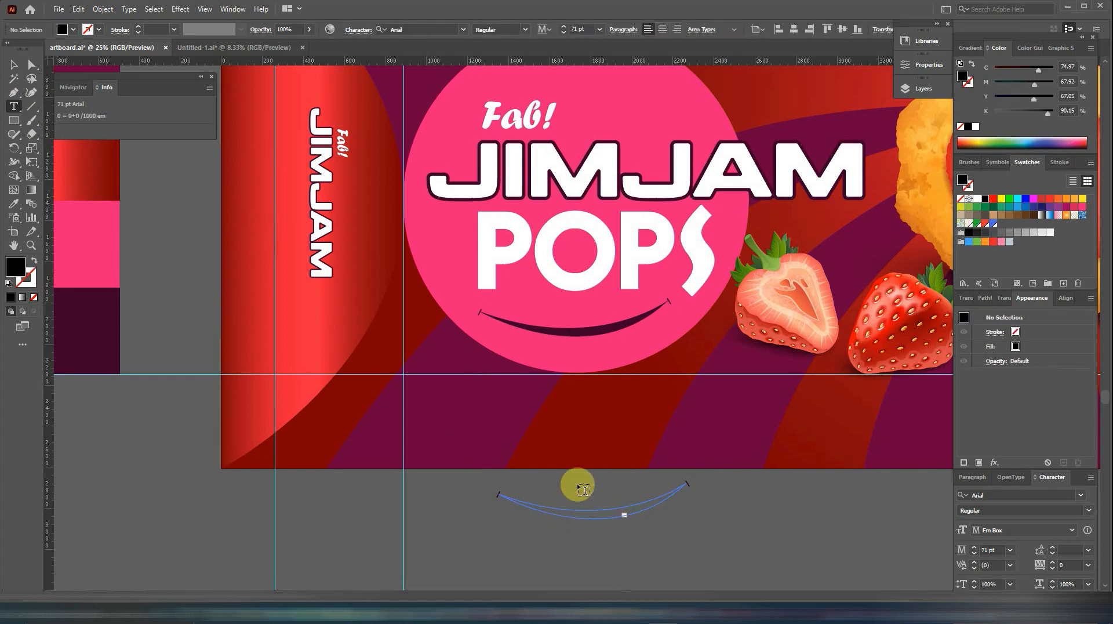
type("Naughty Jam")
key("Escape")
Place the "Naughty Jam" text in white at about 114 pt inside the pink circle, angled along its lower right edge
left_click_drag(616, 496, 462, 453)
key("ctrl+minus")
key("ctrl+minus")
left_click(419, 473)
left_click(401, 405)
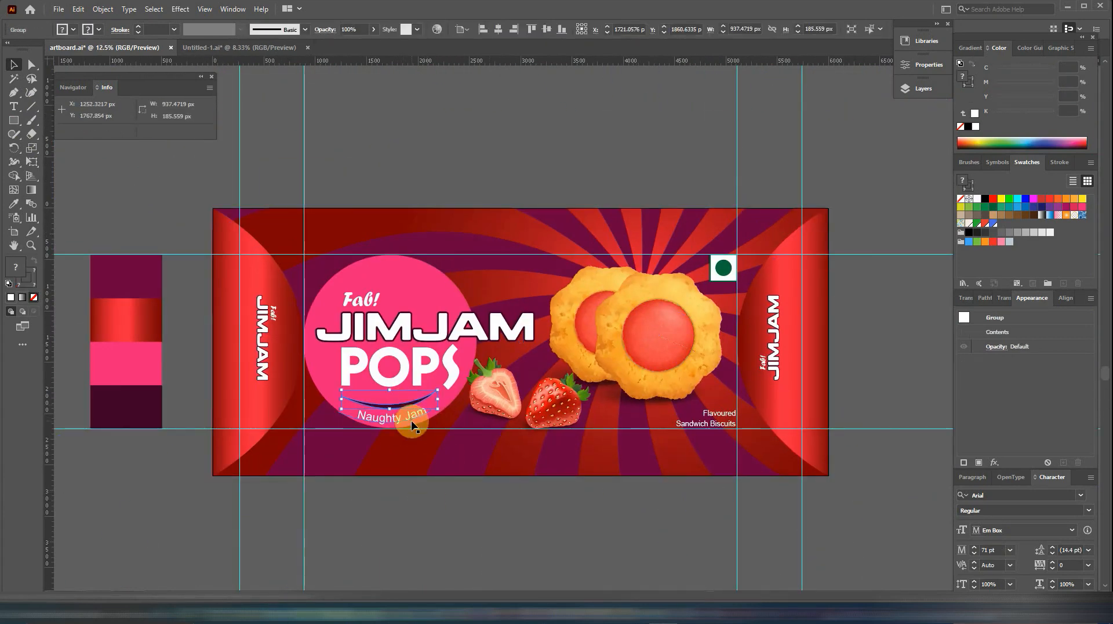
left_click_drag(410, 422, 440, 413)
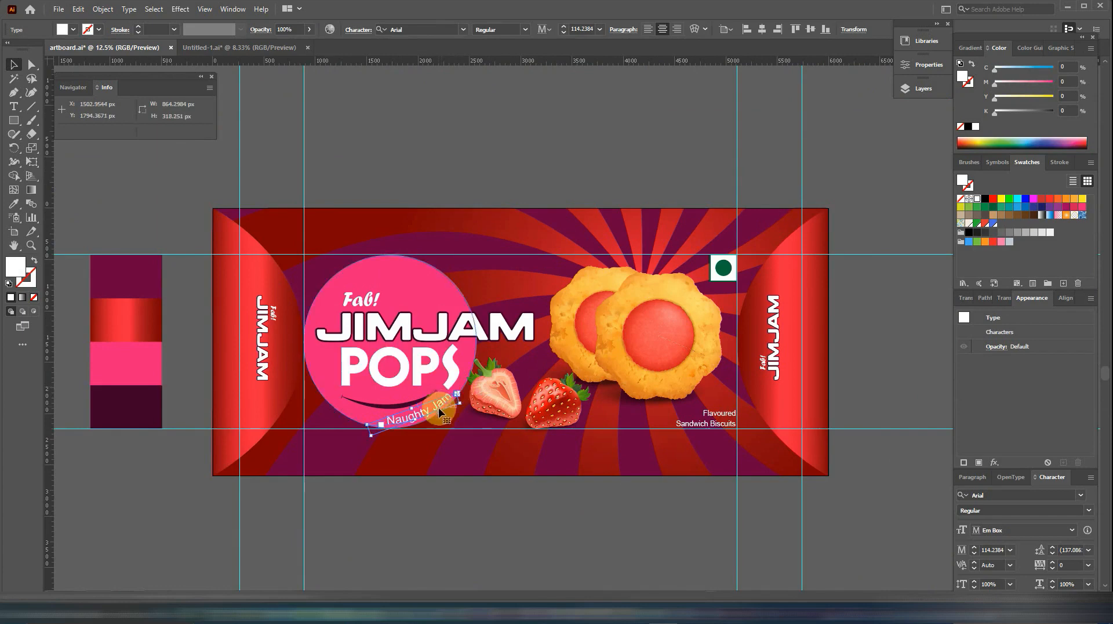
left_click(468, 508)
Select the main Fab!, JIMJAM and POPS lettering inside the clip group and nudge it slightly upwards
left_click(919, 88)
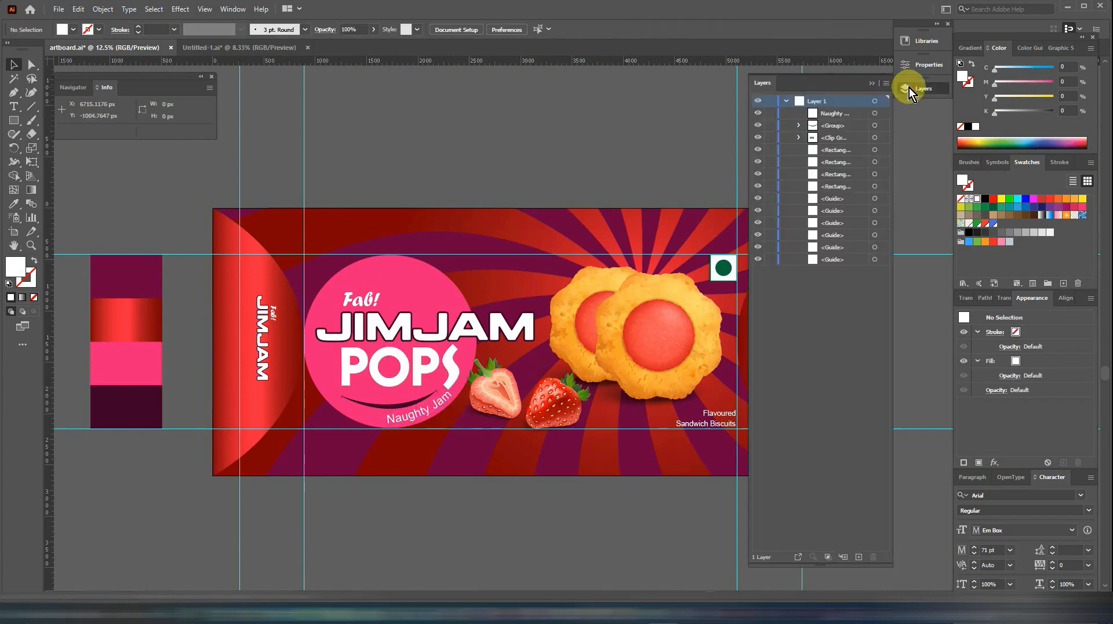
left_click(800, 137)
left_click(880, 332)
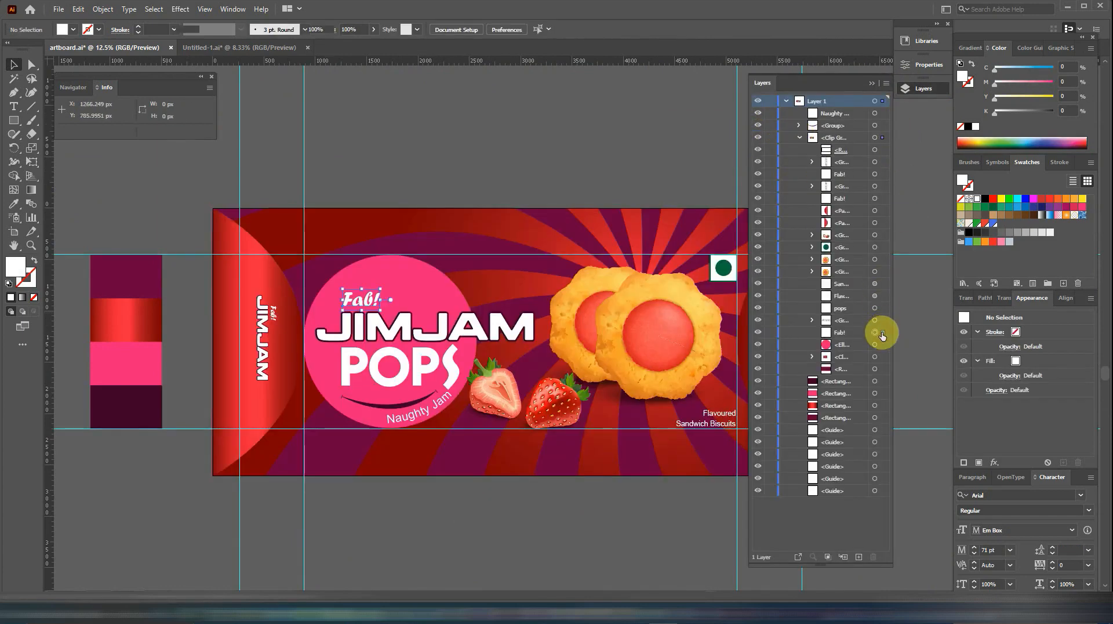
left_click(758, 320)
left_click(759, 320)
left_click(880, 320, "shift")
left_click(880, 307, "shift")
key("Up")
key("Up")
key("Up")
key("Up")
key("Up")
key("Up")
key("Up")
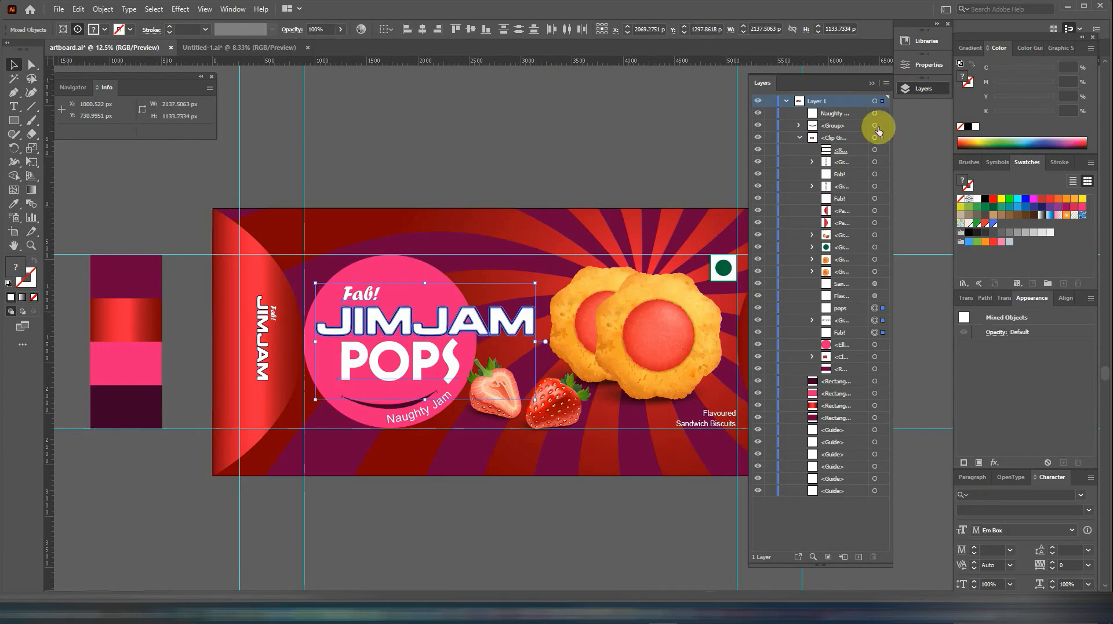
Select the smile group and nudge it upwards, closer to POPS
left_click(882, 126)
key("Up")
key("Up")
key("Up")
key("Up")
key("Up")
Move the Fab!, JIMJAM and POPS lettering a little higher and fine-tune the smile and "Naughty Jam" positions below it
left_click(400, 356)
left_click(406, 317, "shift")
left_click(366, 294, "shift")
left_click_drag(366, 295, 365, 289)
left_click(882, 127)
left_click_drag(410, 400, 449, 400)
left_click(871, 83)
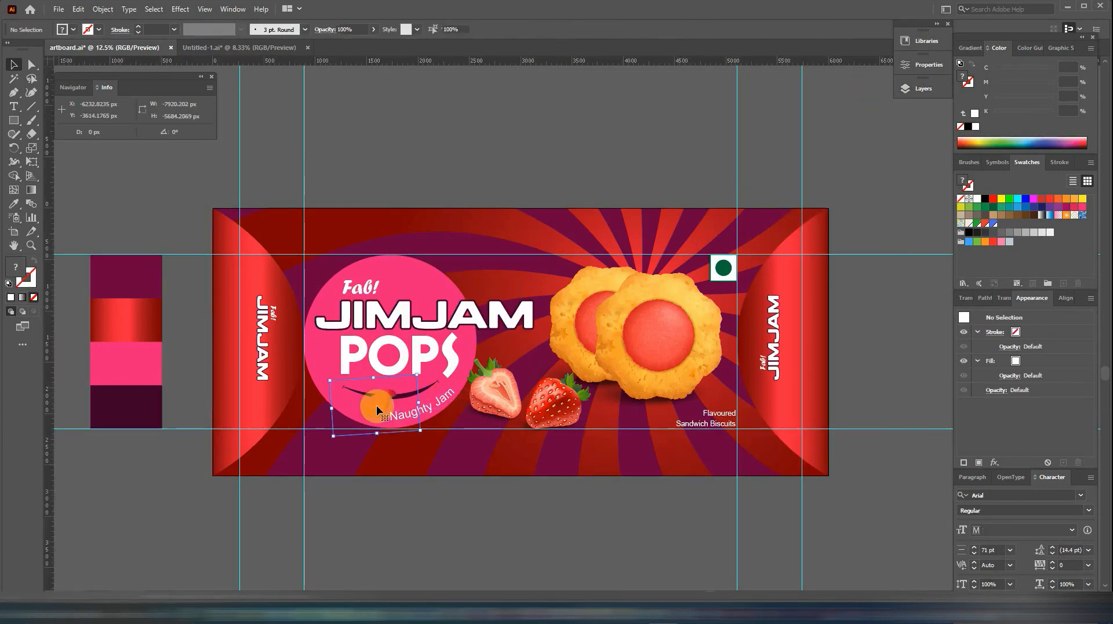
Position the tongue.png image, about 883 × 599 px, so the tongue hangs from the smile beside "Naughty Jam"
left_click_drag(377, 405, 376, 406)
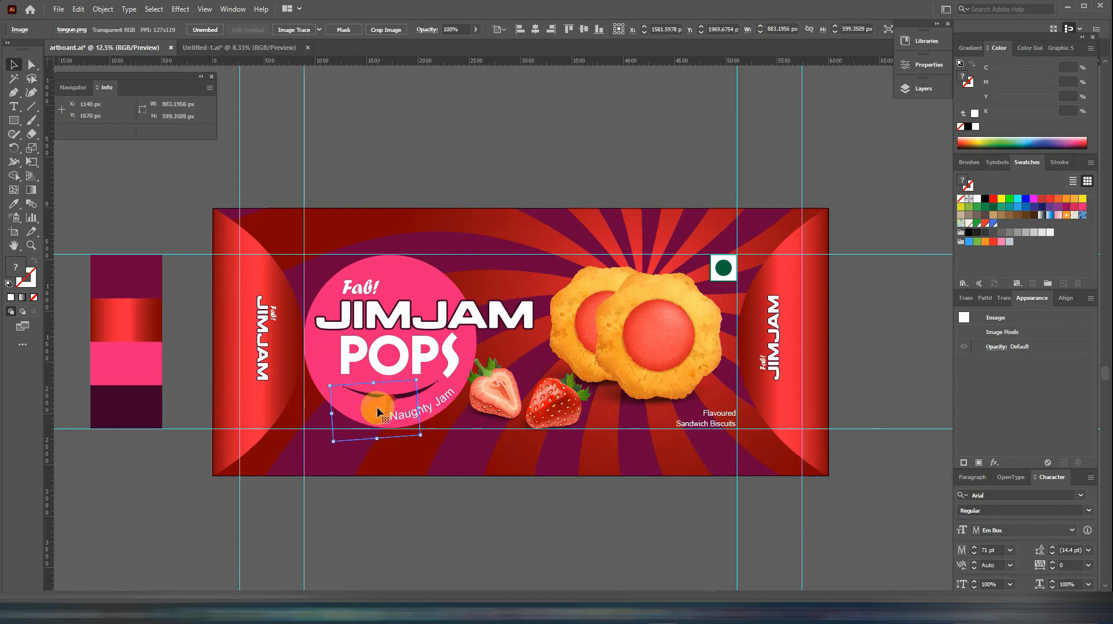
left_click_drag(378, 408, 378, 407)
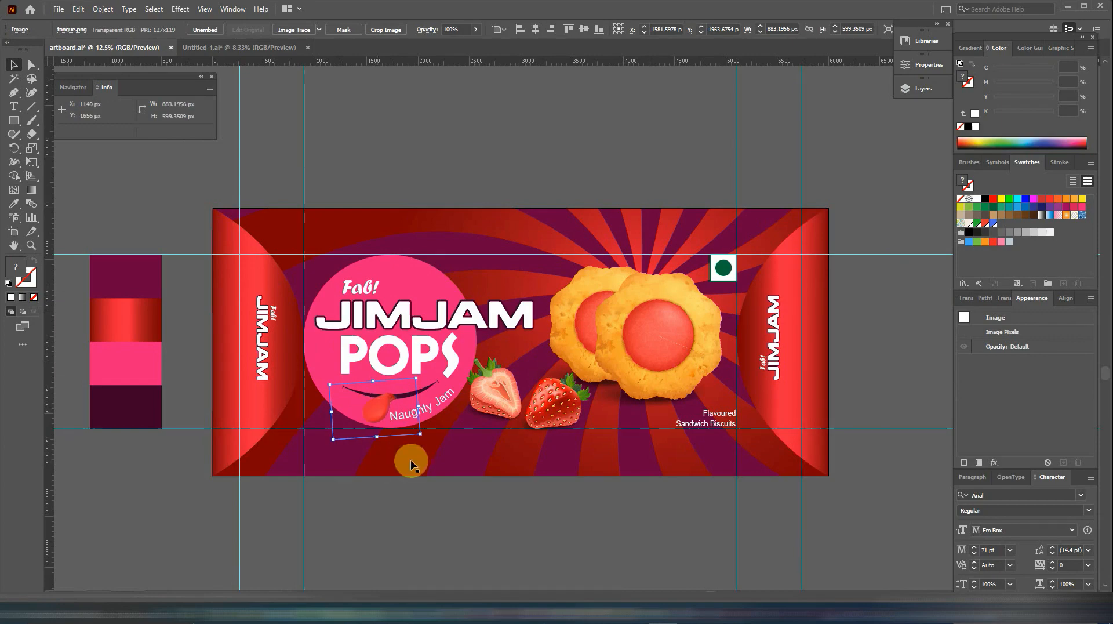
left_click(470, 475)
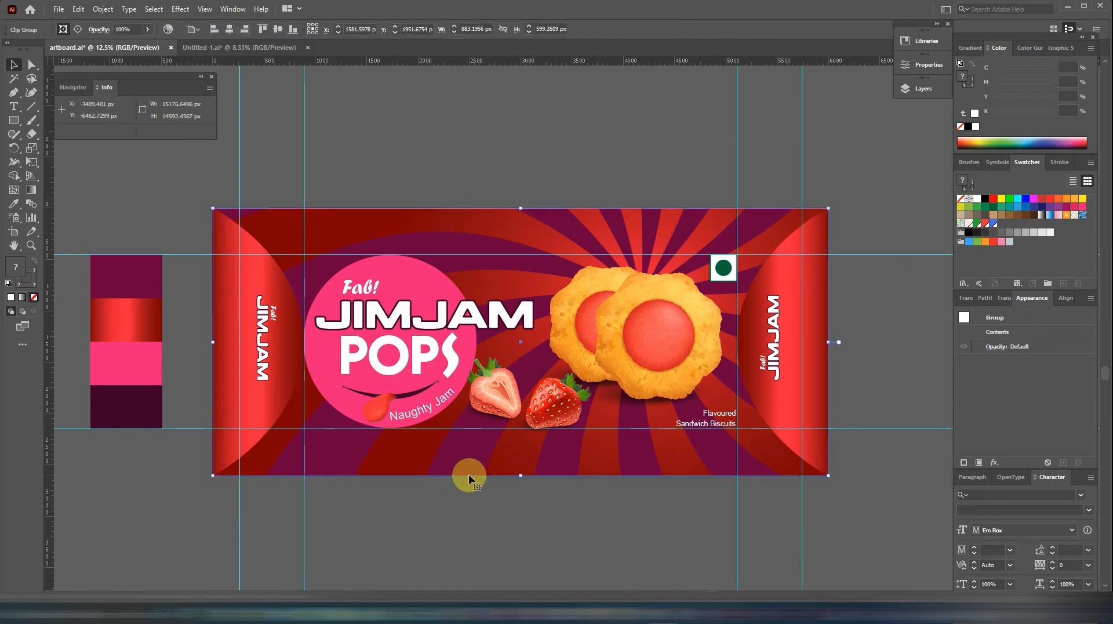